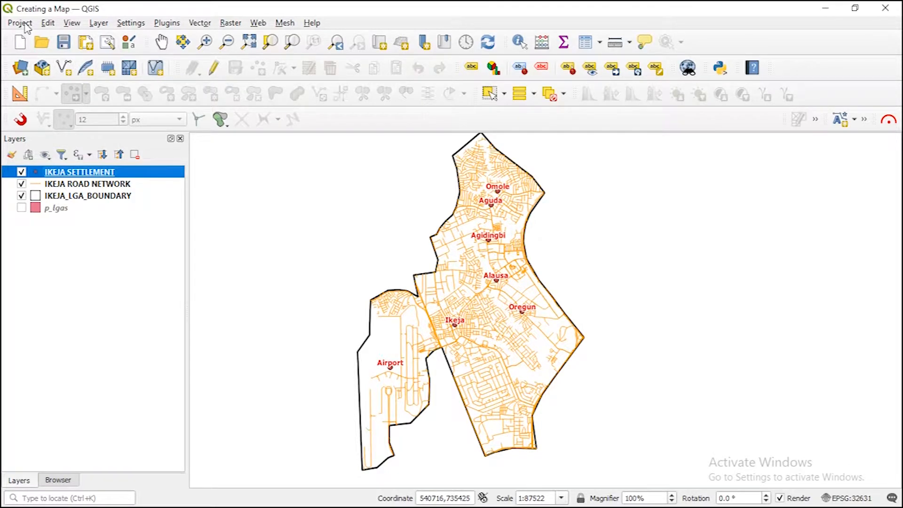
Create a new print layout titled Ikeja Map
click(20, 23)
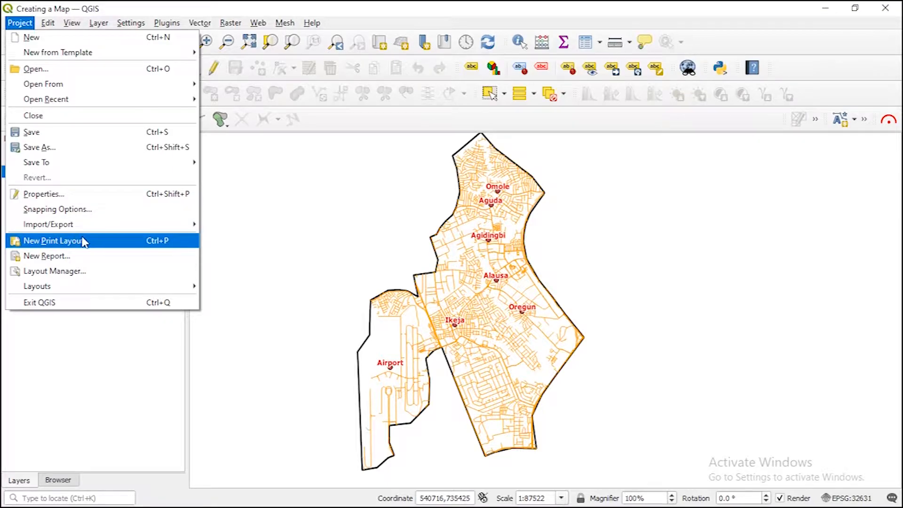
click(63, 241)
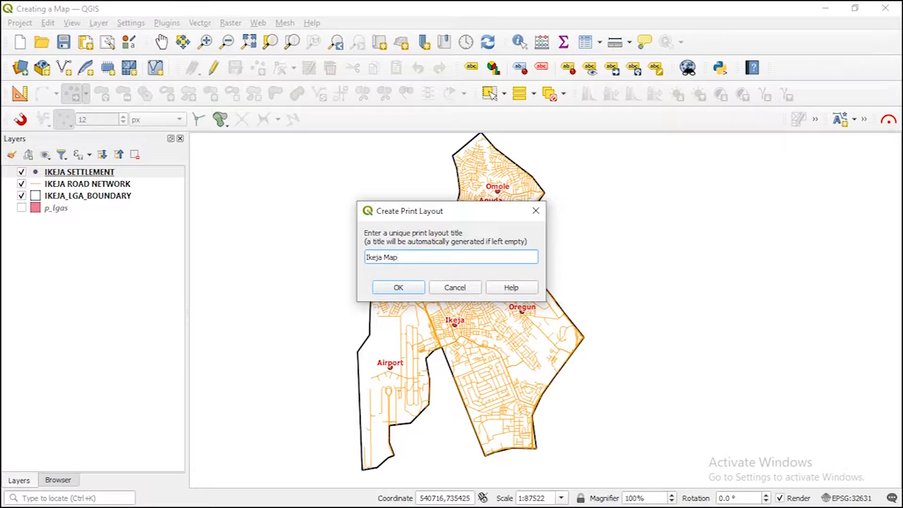
click(398, 286)
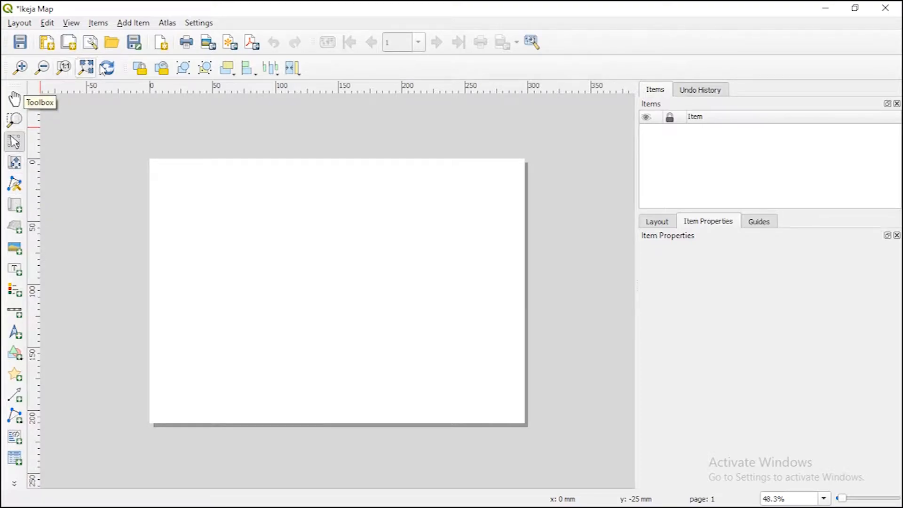
click(132, 24)
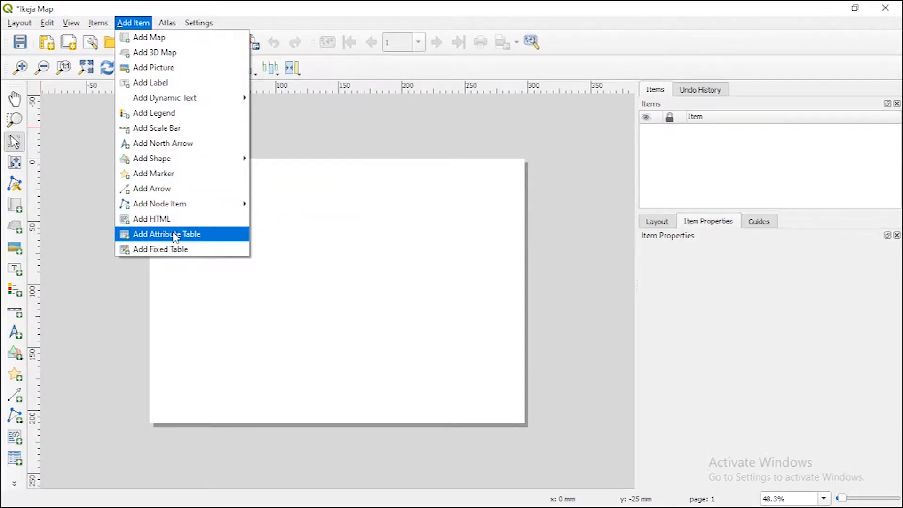
click(14, 104)
click(15, 101)
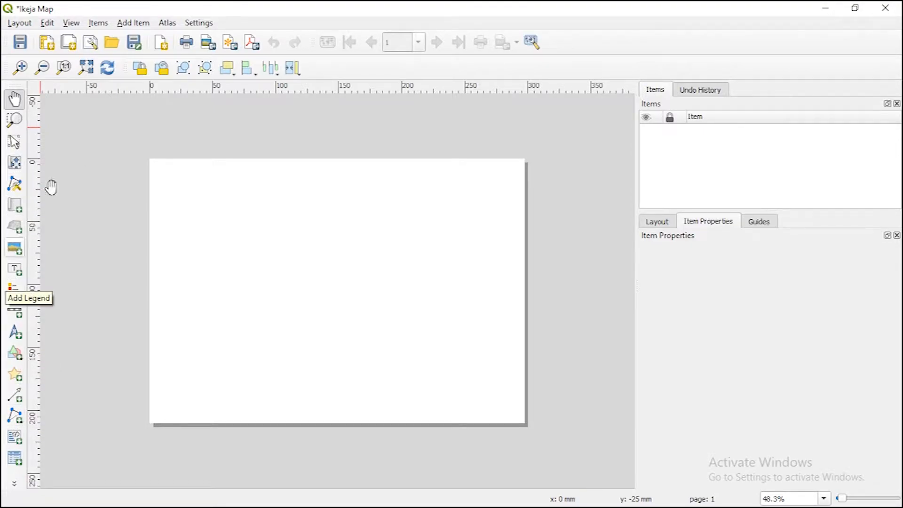
click(134, 24)
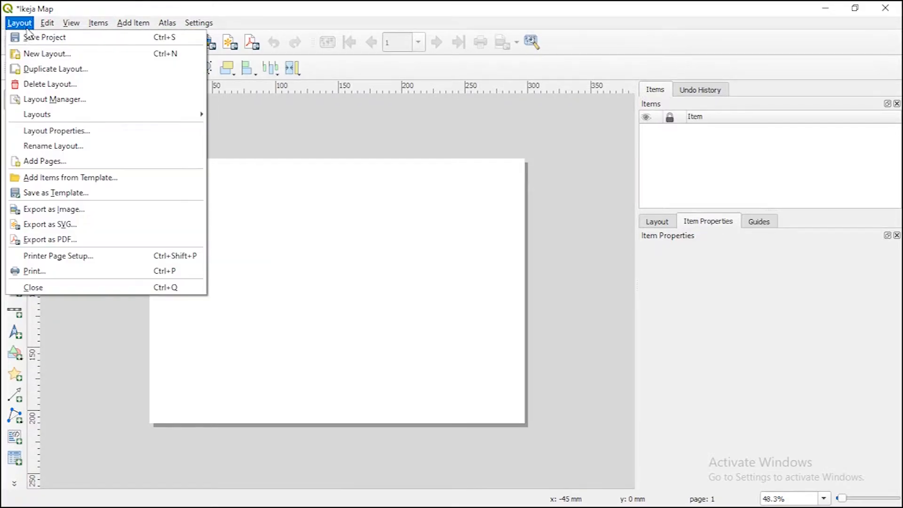
mouse_move(47, 24)
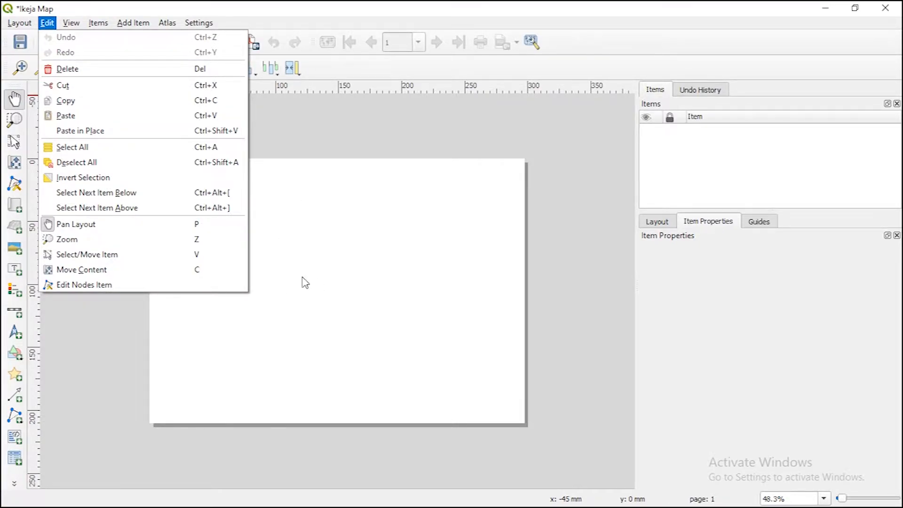
click(259, 24)
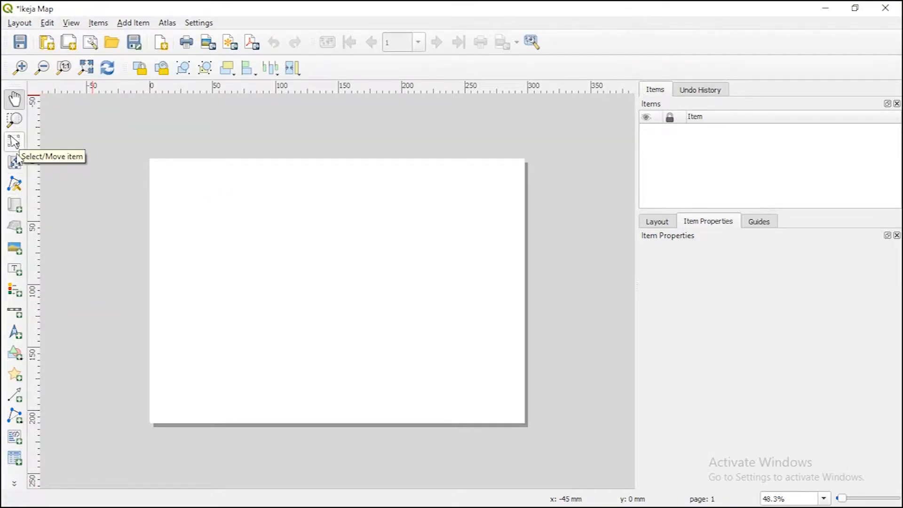
click(133, 22)
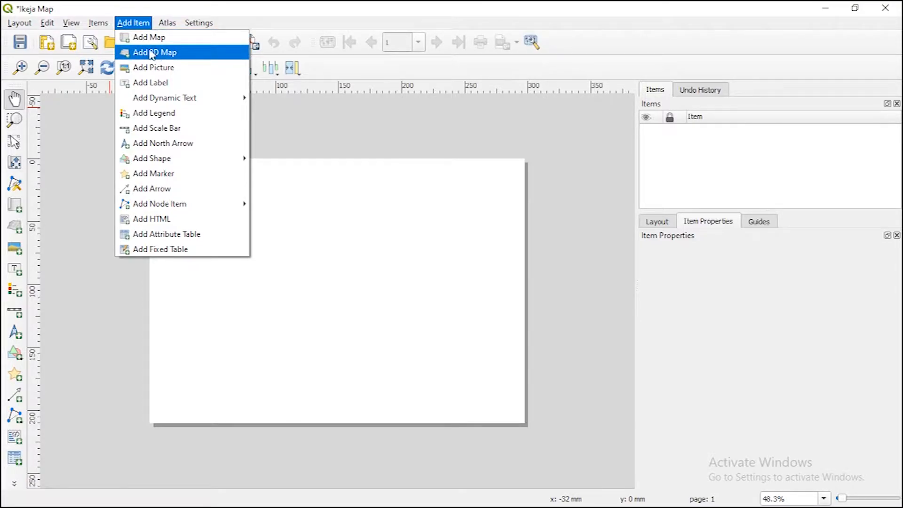
Add a map item to the blank A4 page, filling its left two-thirds and leaving a narrow margin
click(18, 209)
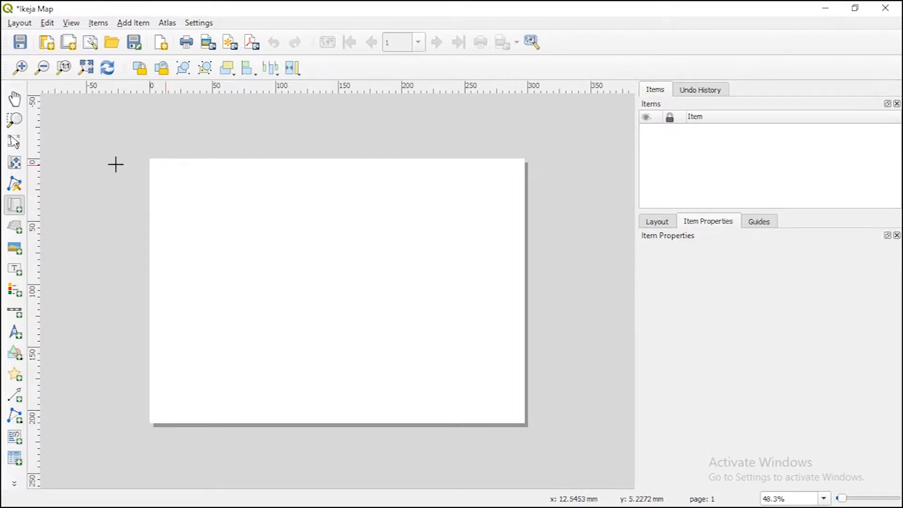
drag(34, 202, 150, 195)
mouse_move(165, 171)
mouse_down()
mouse_move(215, 236)
mouse_move(335, 332)
mouse_move(411, 414)
mouse_up()
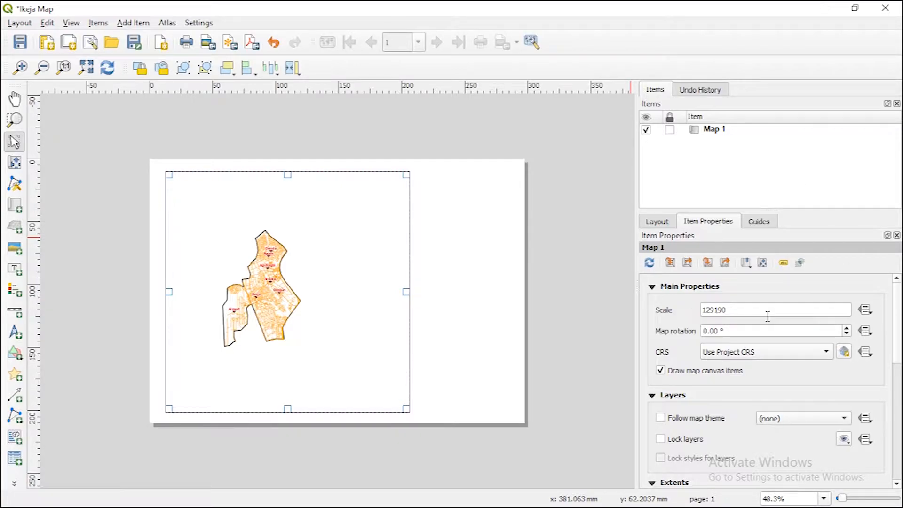
click(445, 305)
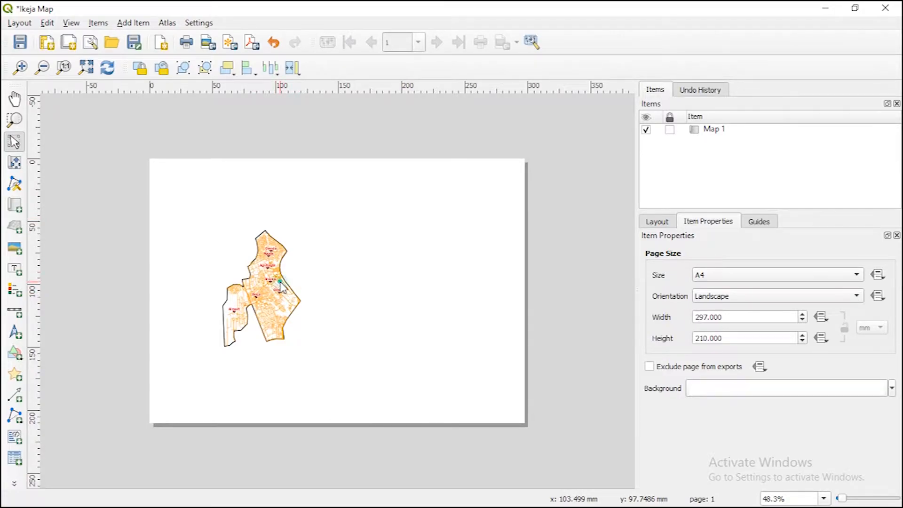
click(281, 273)
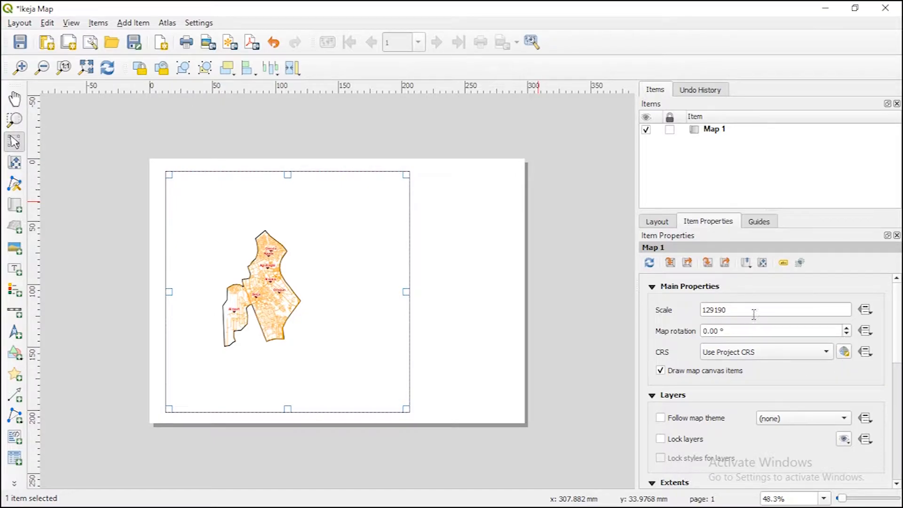
click(445, 264)
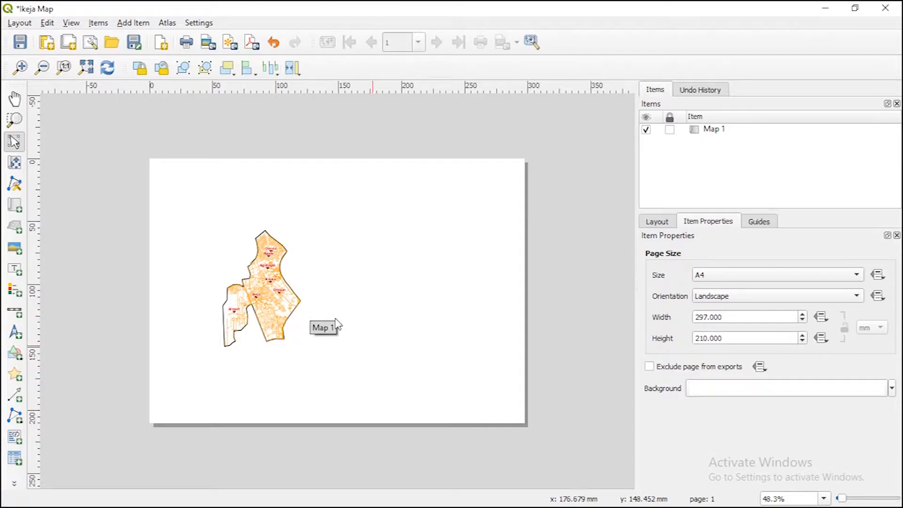
Select the map item on the page and set its scale to 70000
click(312, 270)
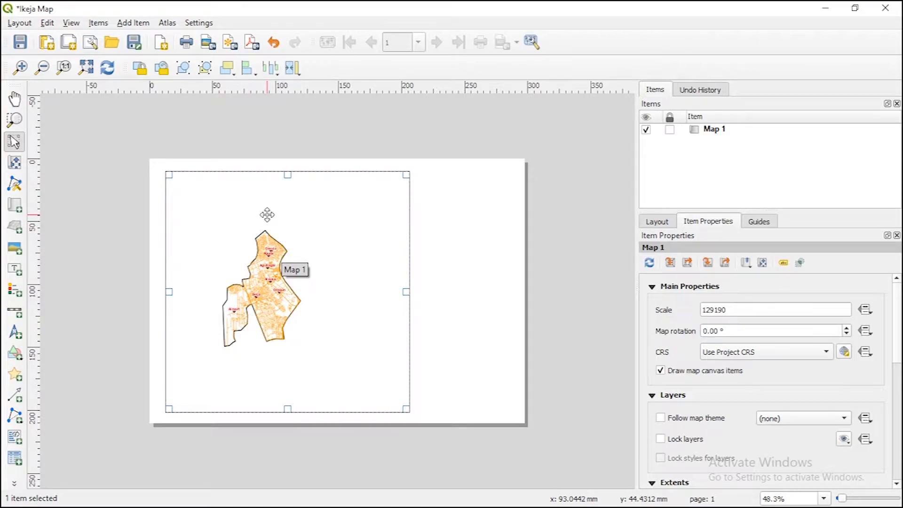
click(728, 309)
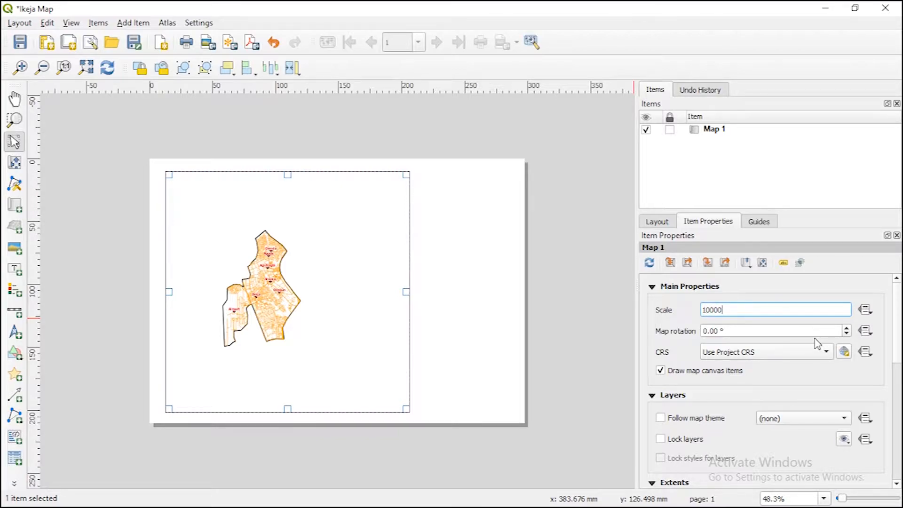
key(Return)
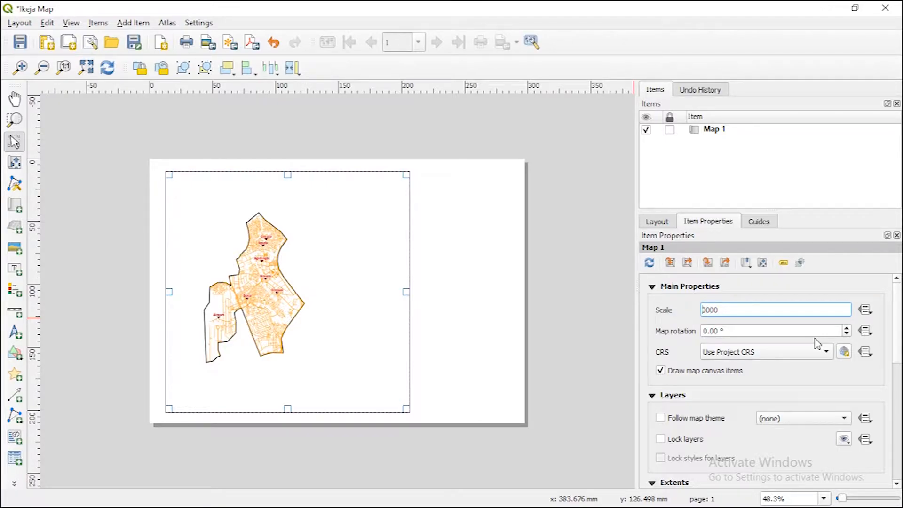
text(8)
key(Return)
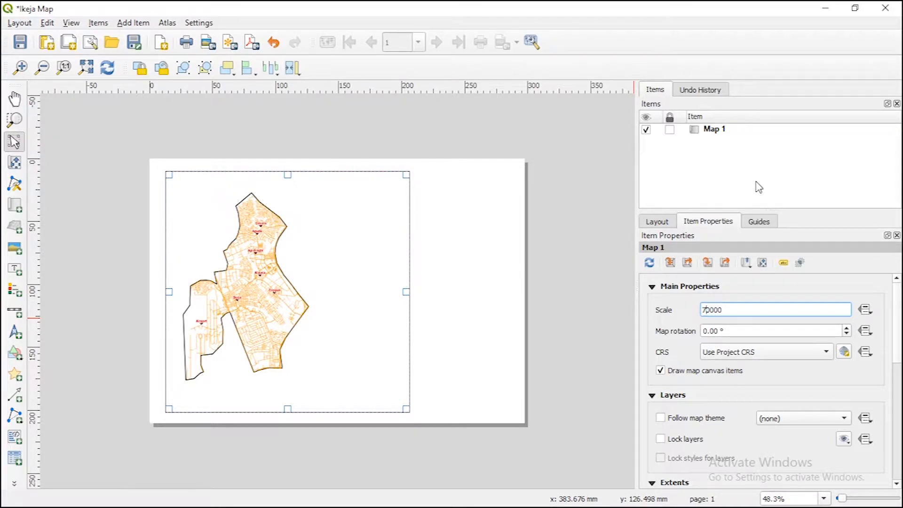
key(Return)
click(783, 148)
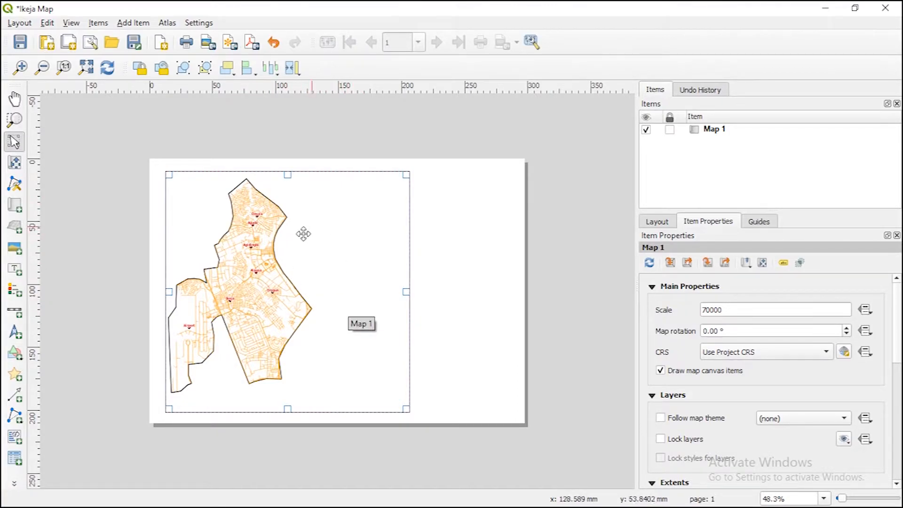
Shift the map content to the right with Move Content so the district sits centrally inside the map frame
click(14, 165)
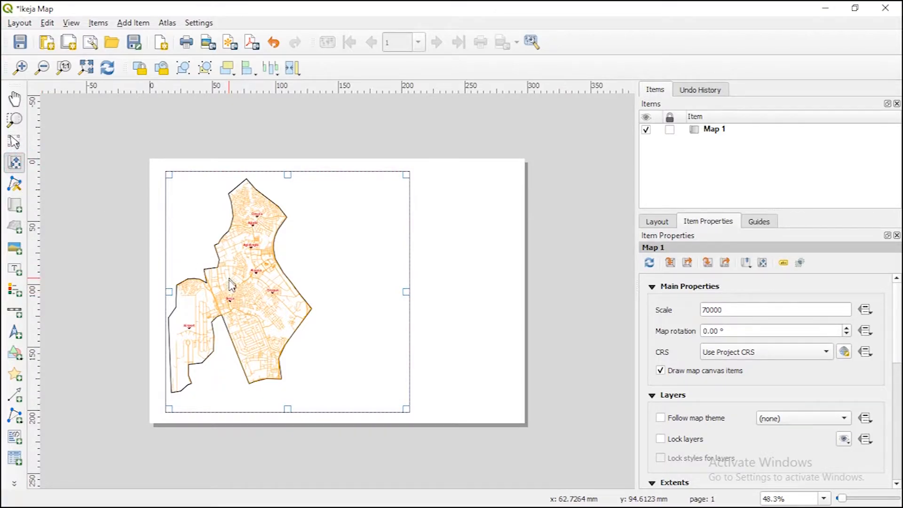
drag(230, 282, 278, 284)
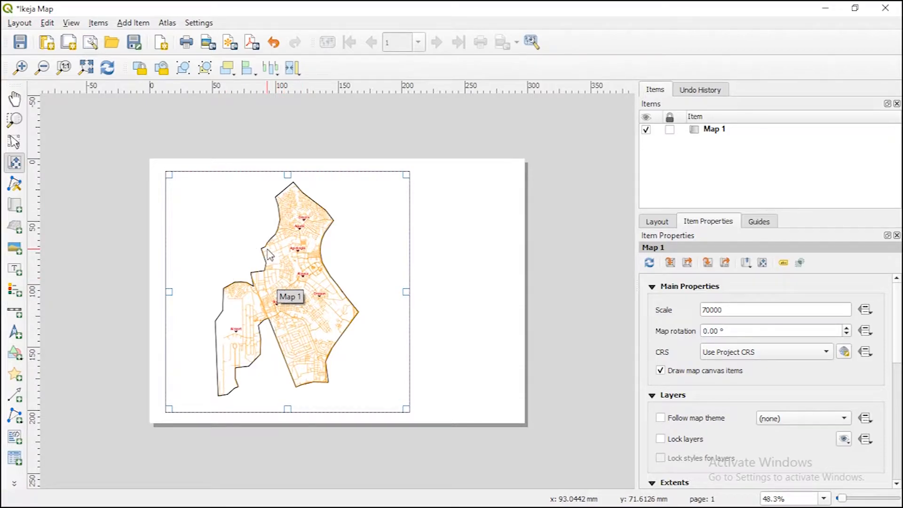
click(472, 274)
click(561, 272)
click(474, 259)
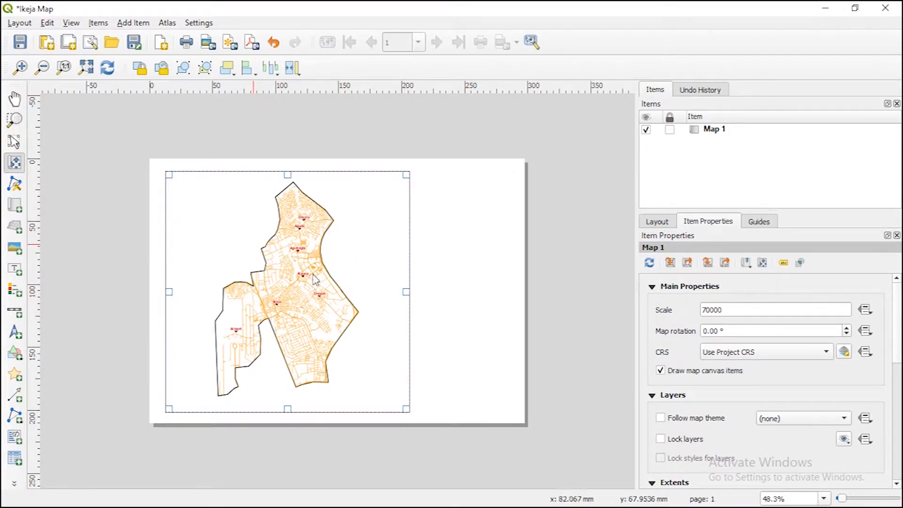
Open the page properties, look through the available page sizes and set the page orientation to Portrait
right_click(481, 299)
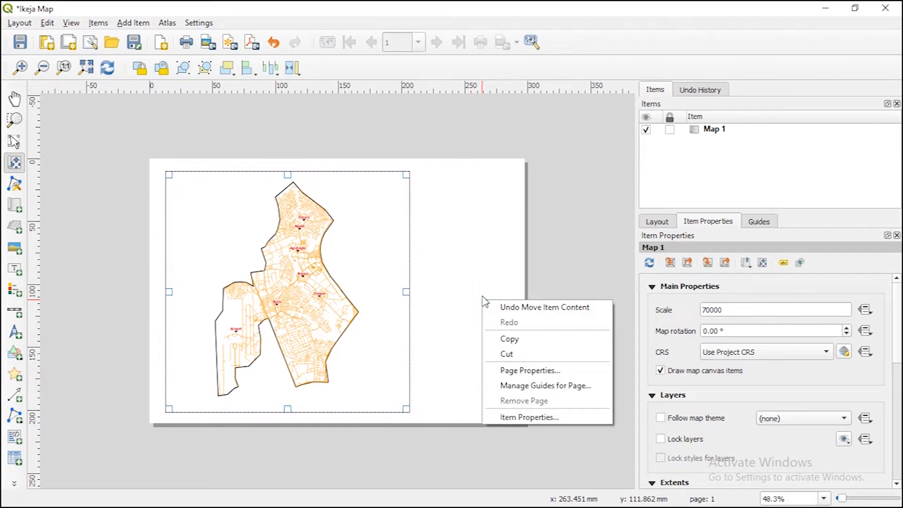
click(529, 371)
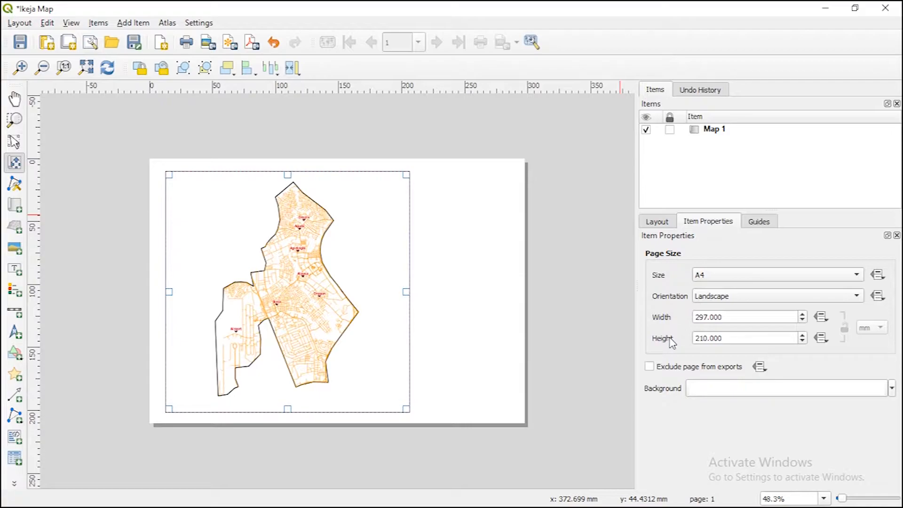
click(711, 278)
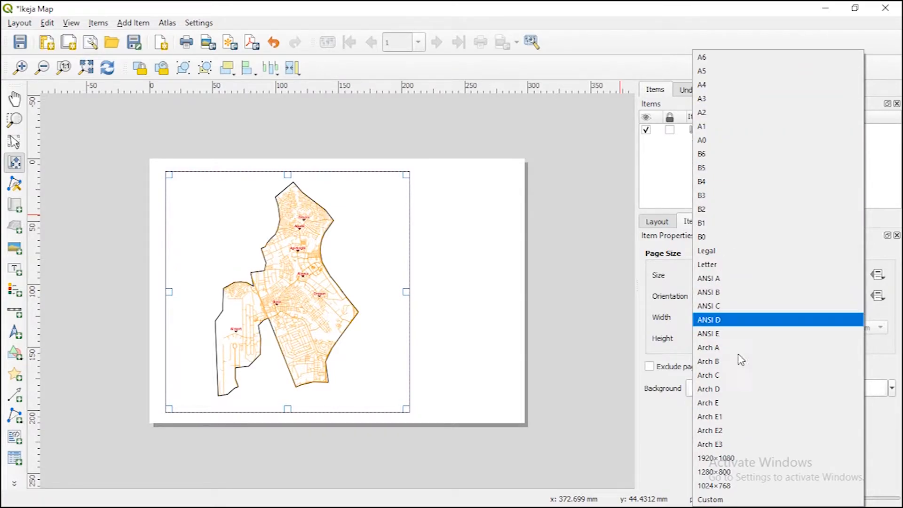
click(680, 281)
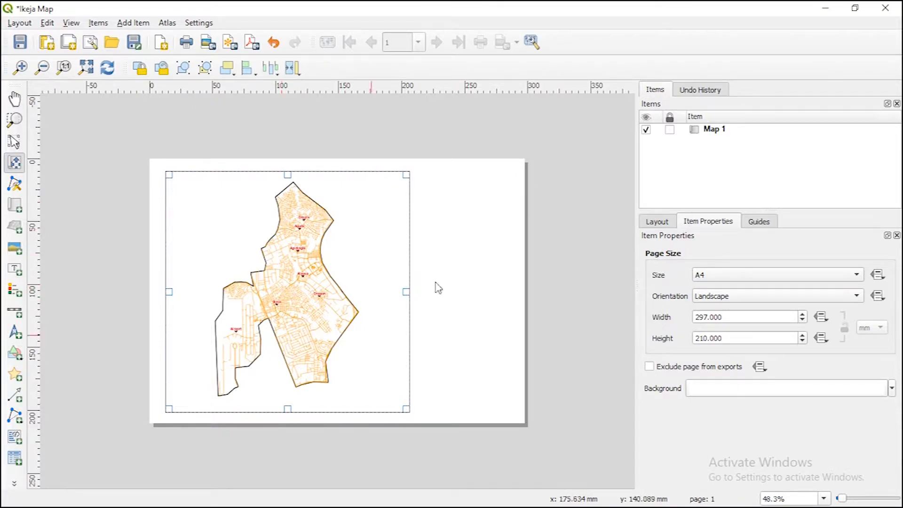
click(718, 298)
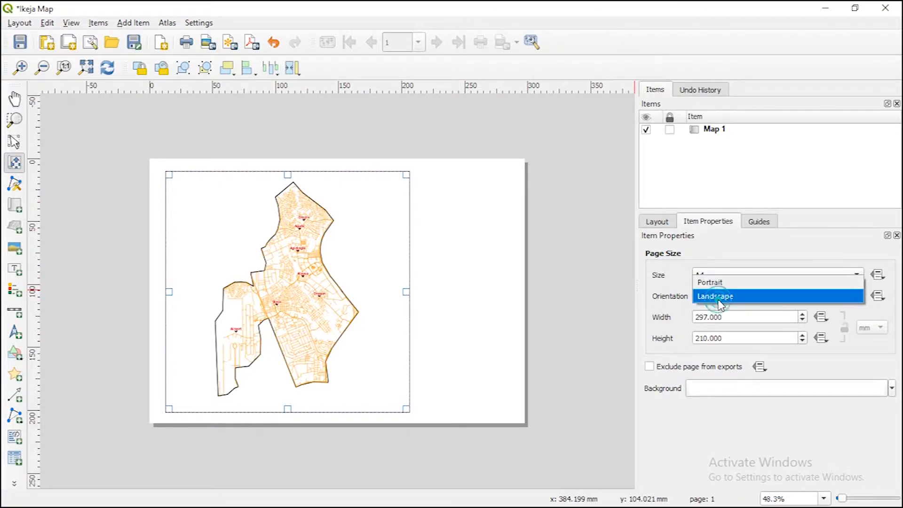
click(715, 283)
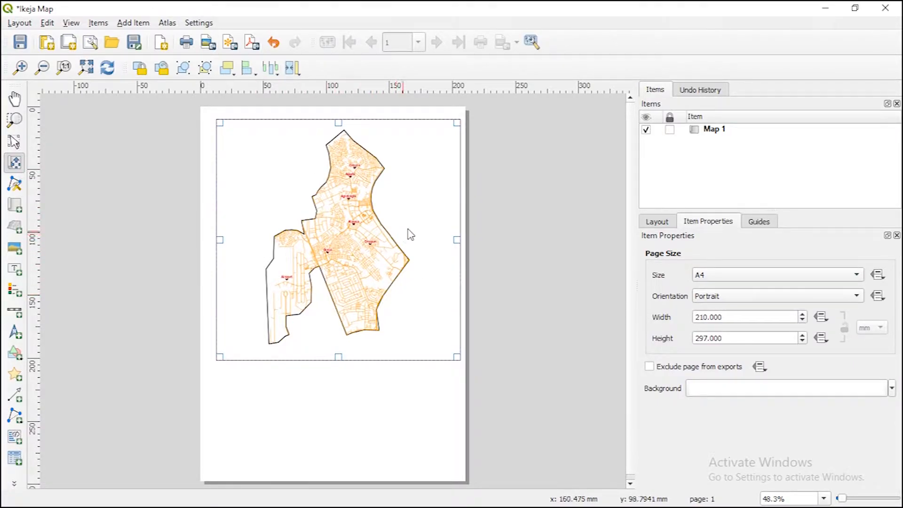
Nudge the map content slightly left and down inside its frame and set the page orientation back to Landscape
drag(424, 226, 417, 233)
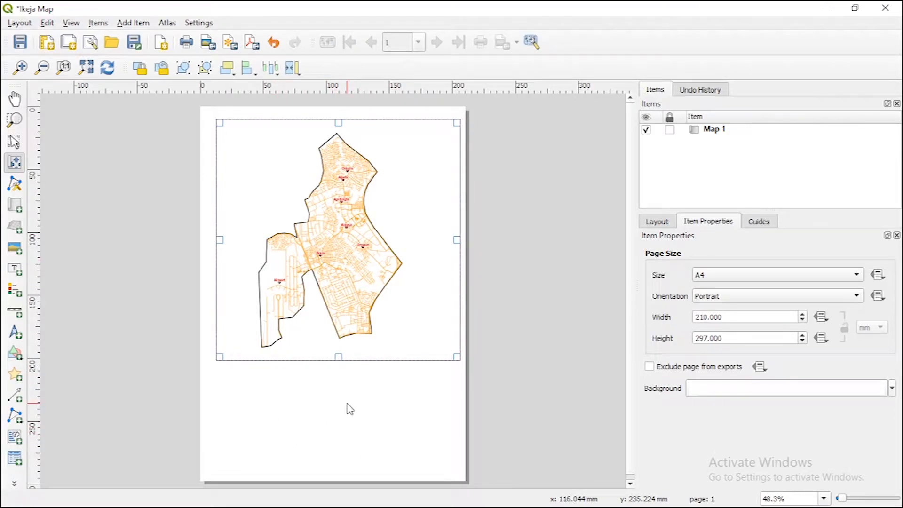
click(713, 298)
click(718, 310)
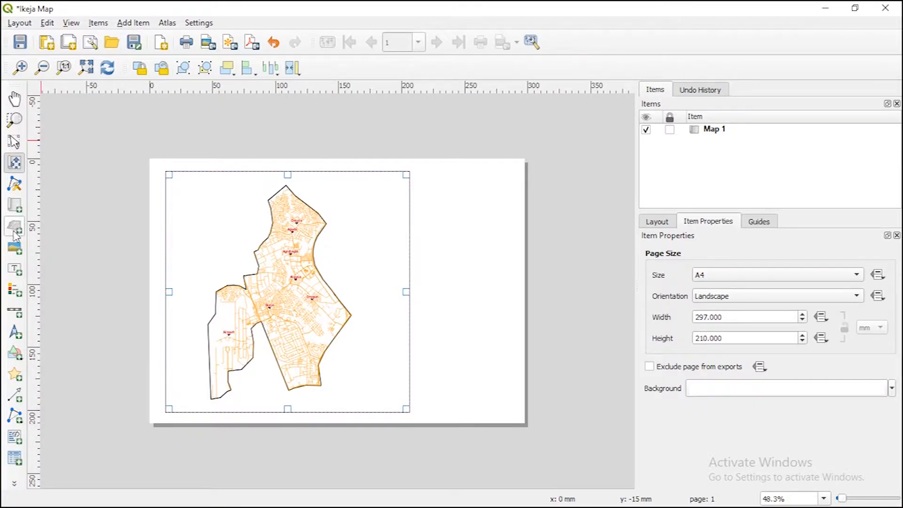
Add a north arrow about 19 mm square in the page's blank upper-right area and select it
click(18, 336)
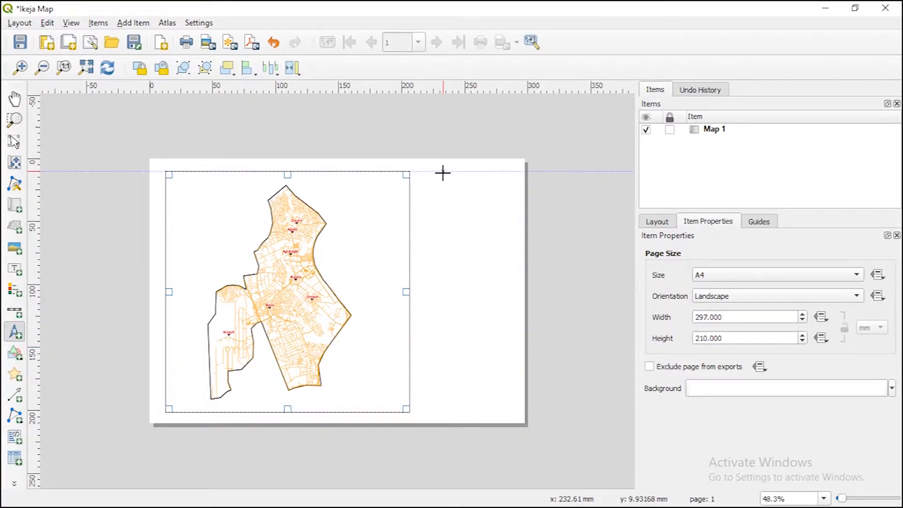
drag(442, 173, 463, 192)
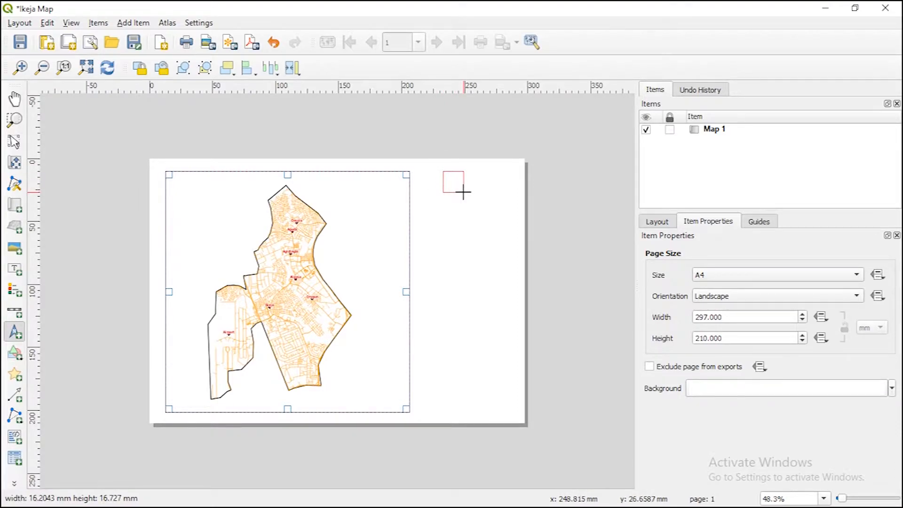
drag(463, 192, 467, 195)
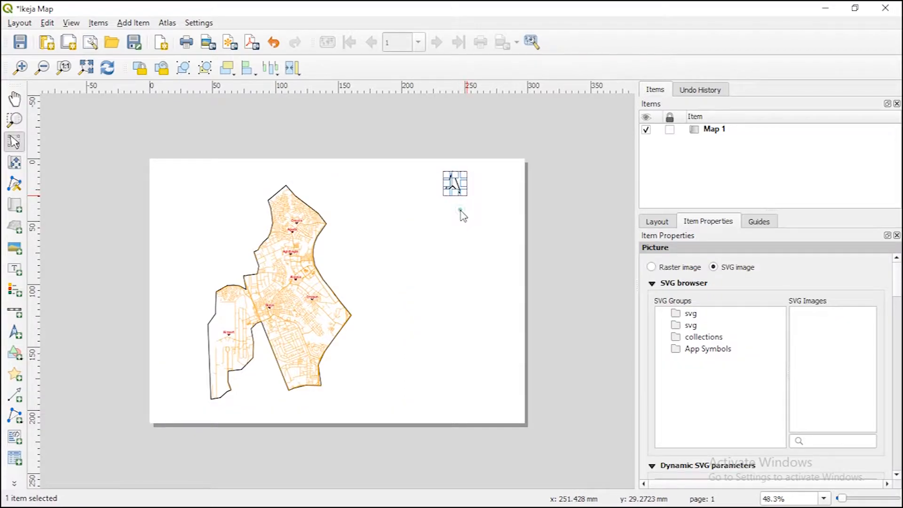
click(460, 207)
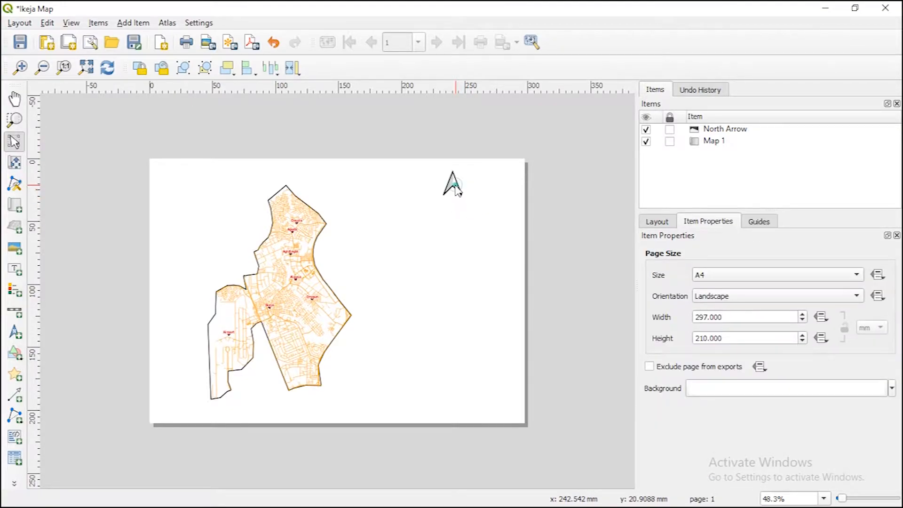
click(456, 188)
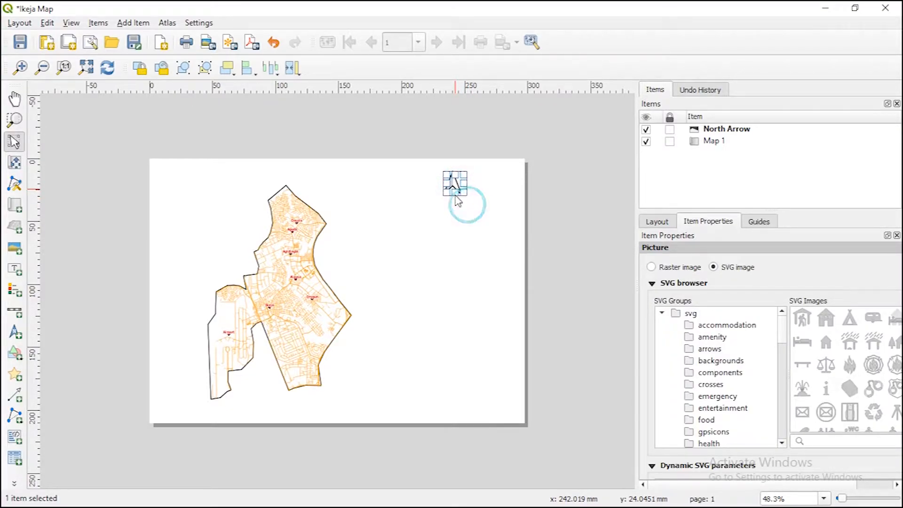
click(462, 204)
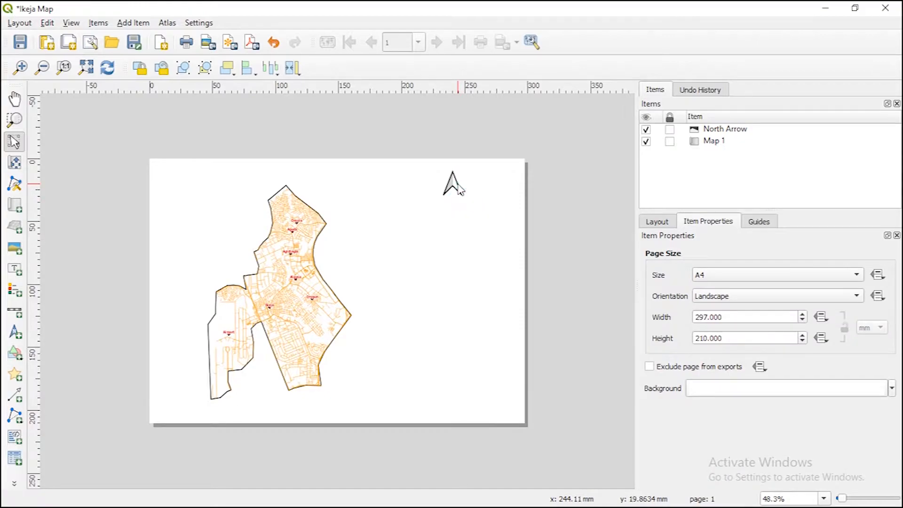
click(455, 183)
drag(452, 201, 390, 212)
drag(459, 197, 473, 230)
click(457, 183)
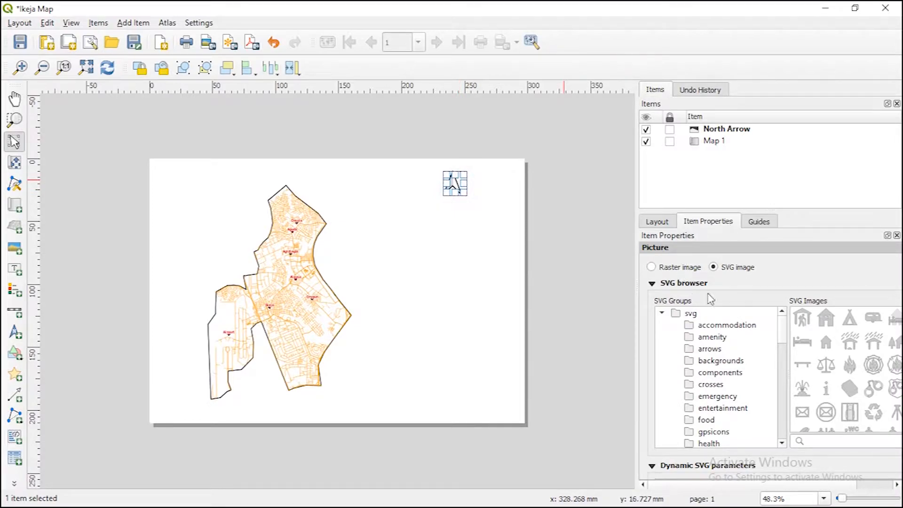
click(638, 284)
click(458, 200)
click(474, 210)
click(452, 186)
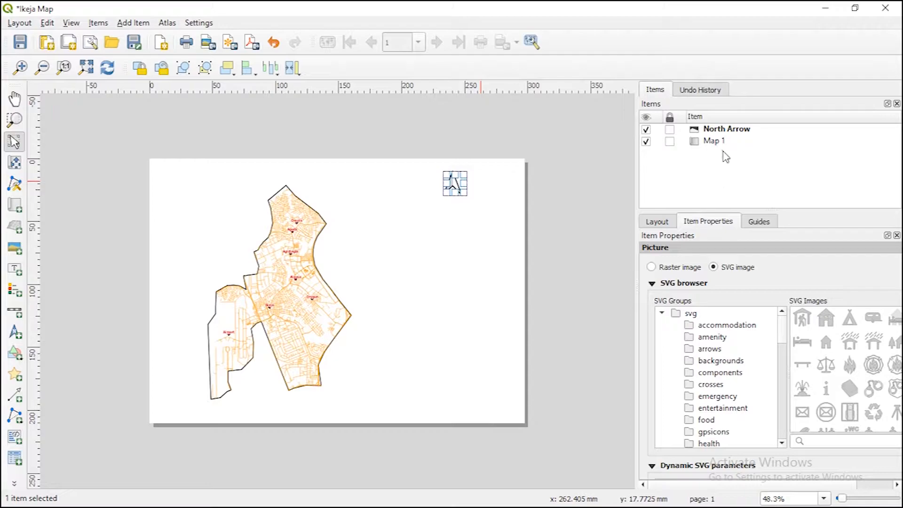
Select the north arrow item and widen the properties area to reveal its full SVG image gallery
click(709, 140)
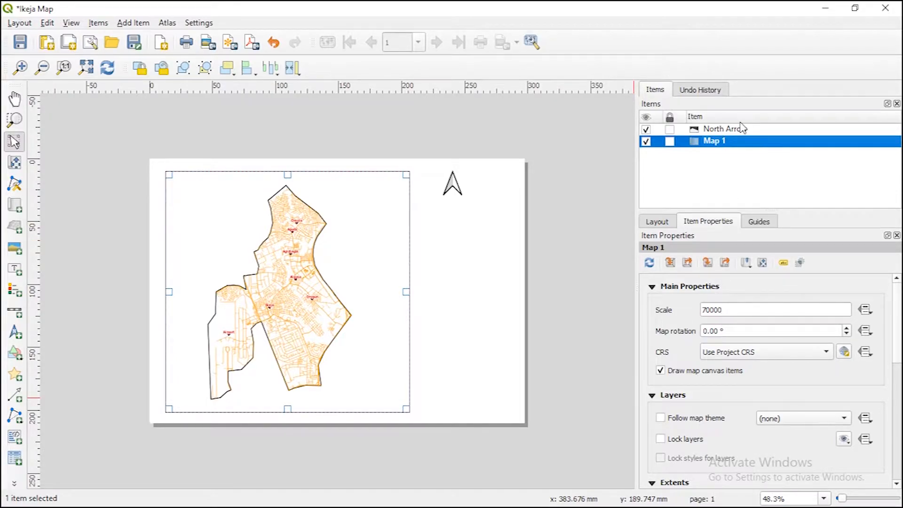
click(737, 129)
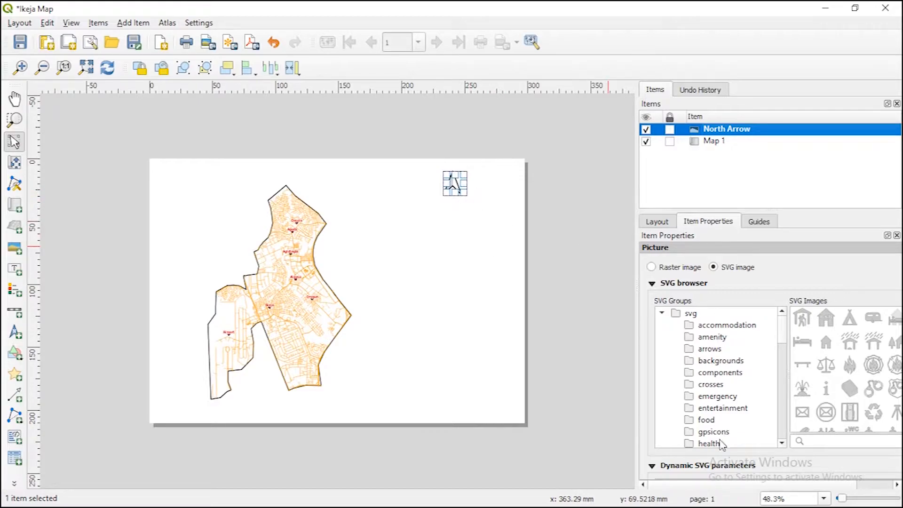
drag(638, 288, 583, 291)
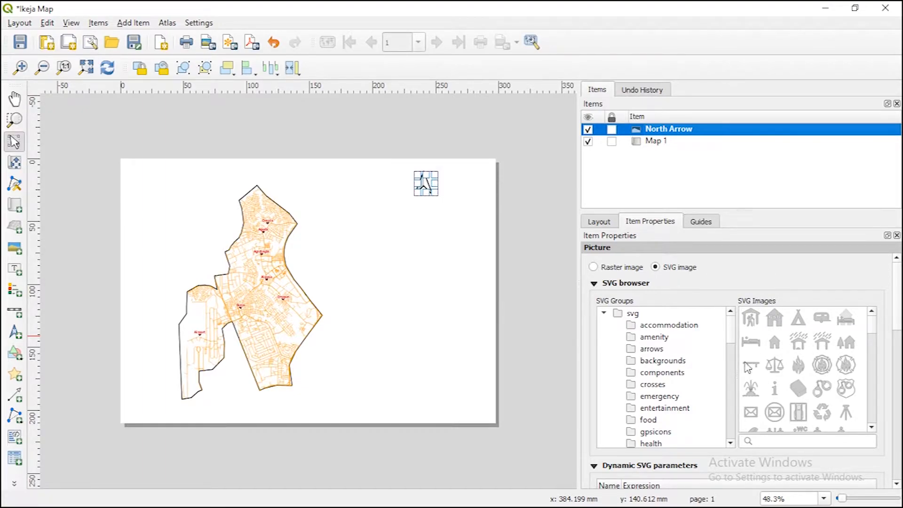
Browse the SVG images and replace the arrow symbol with NorthArrow_02.svg, the circled arrow topped by an N
drag(873, 325, 874, 334)
scroll(851, 352, down, 6)
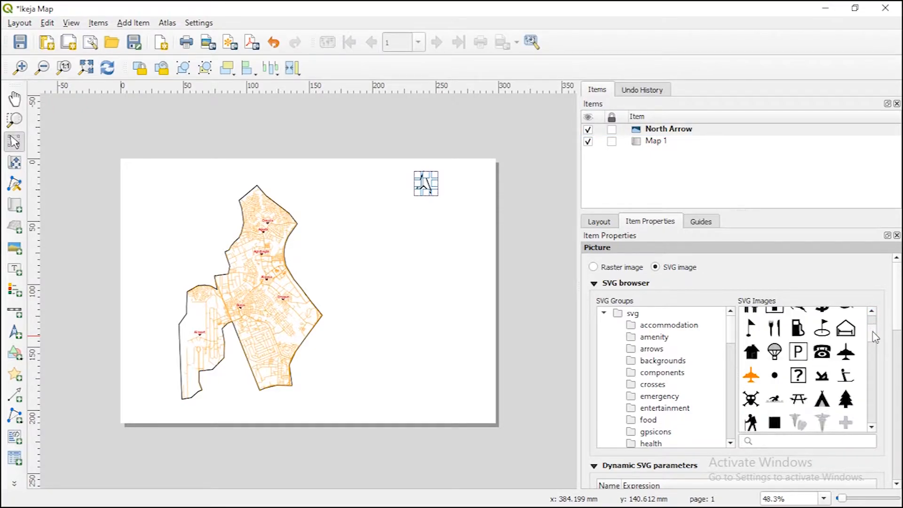
scroll(809, 382, down, 8)
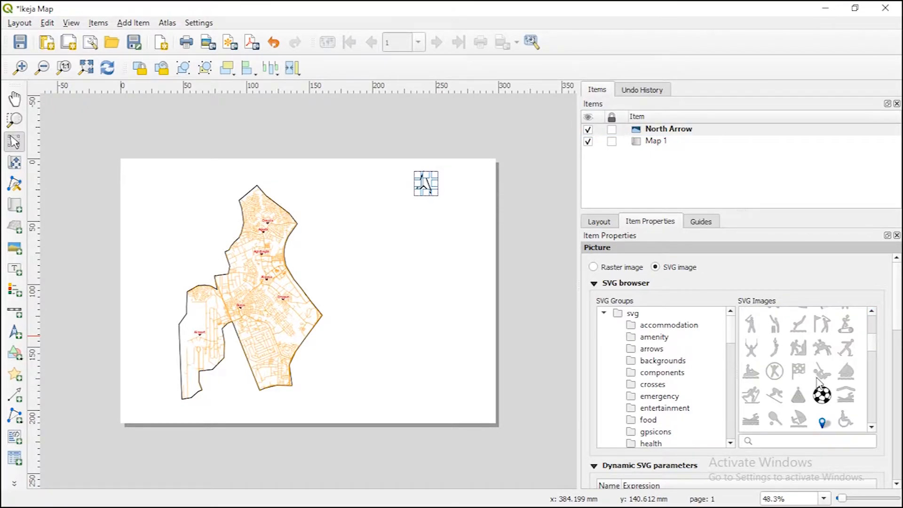
scroll(819, 384, down, 6)
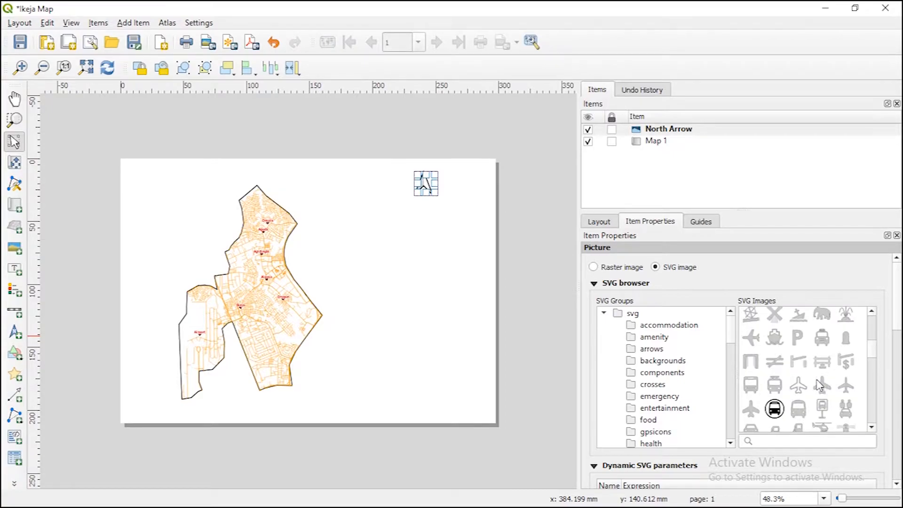
scroll(819, 394, down, 5)
scroll(822, 379, down, 5)
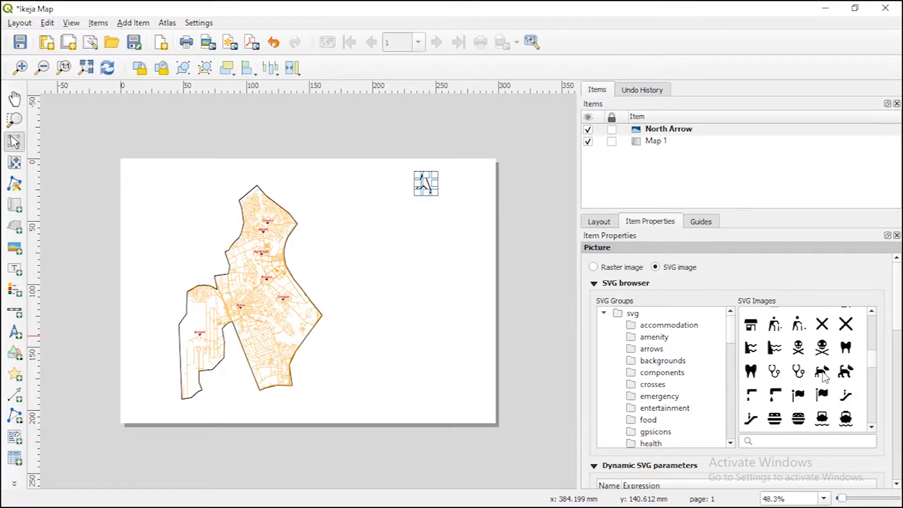
scroll(825, 378, down, 8)
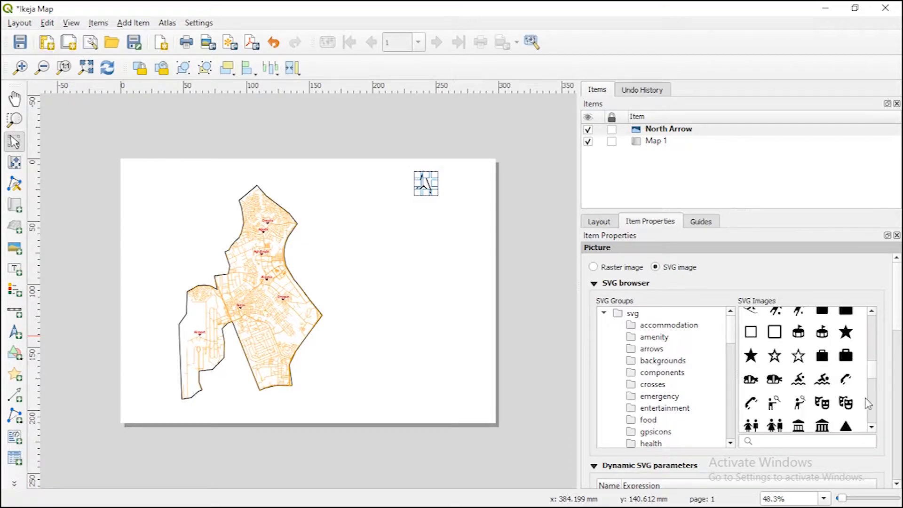
click(871, 350)
scroll(833, 356, up, 5)
scroll(822, 395, down, 1)
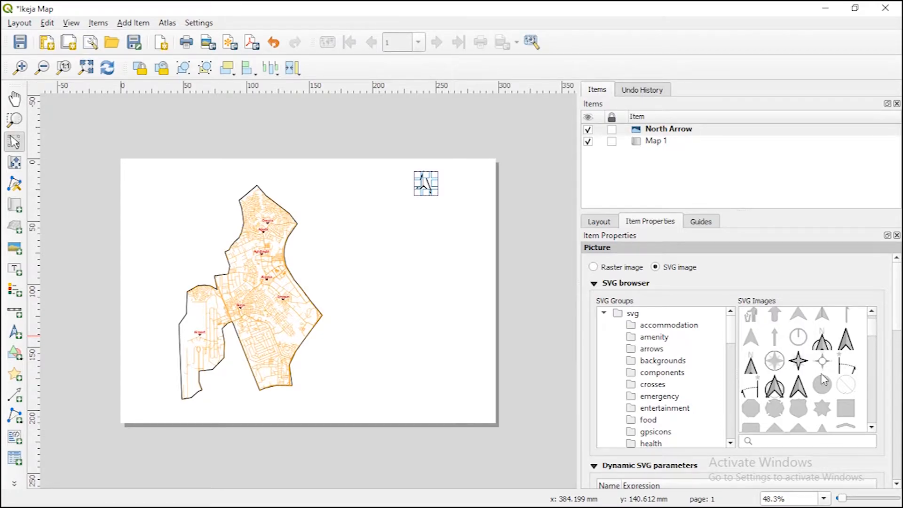
click(822, 345)
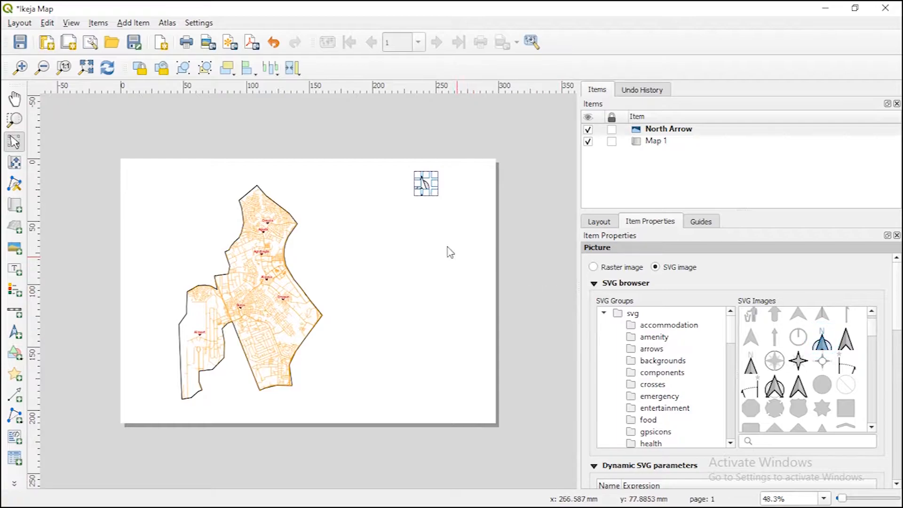
click(422, 210)
Set the north arrow's SVG fill color to the standard black and deselect the arrow
click(422, 187)
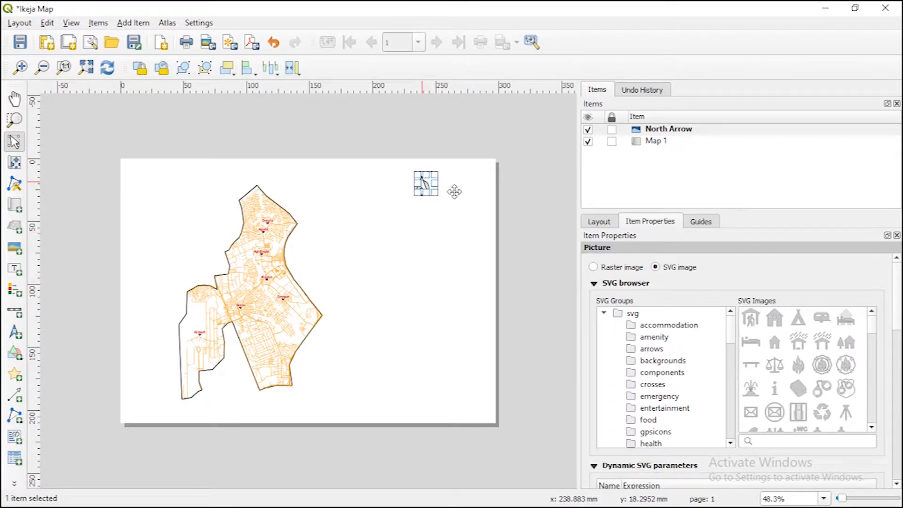
scroll(898, 322, down, 5)
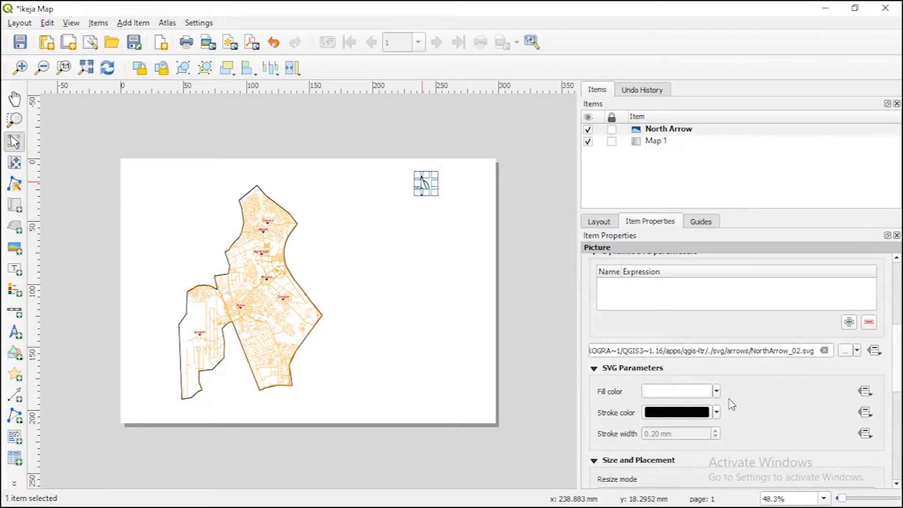
click(717, 392)
click(716, 392)
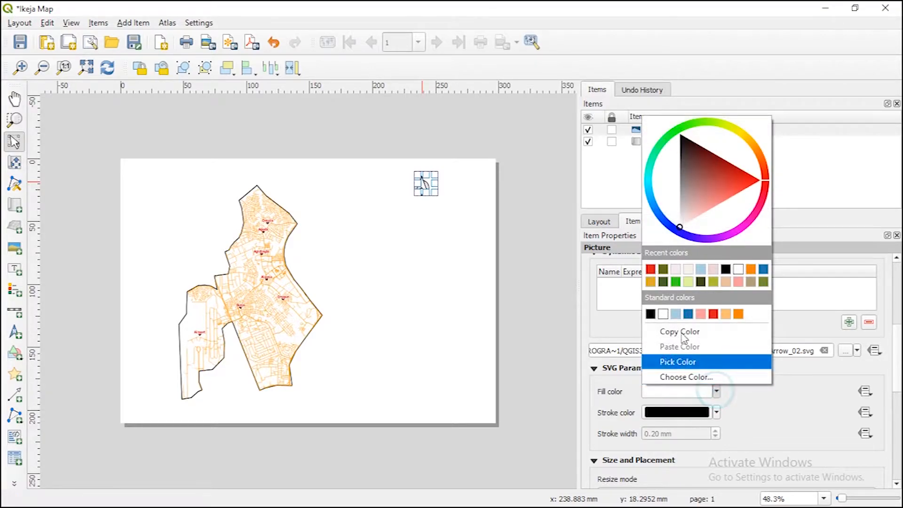
click(650, 314)
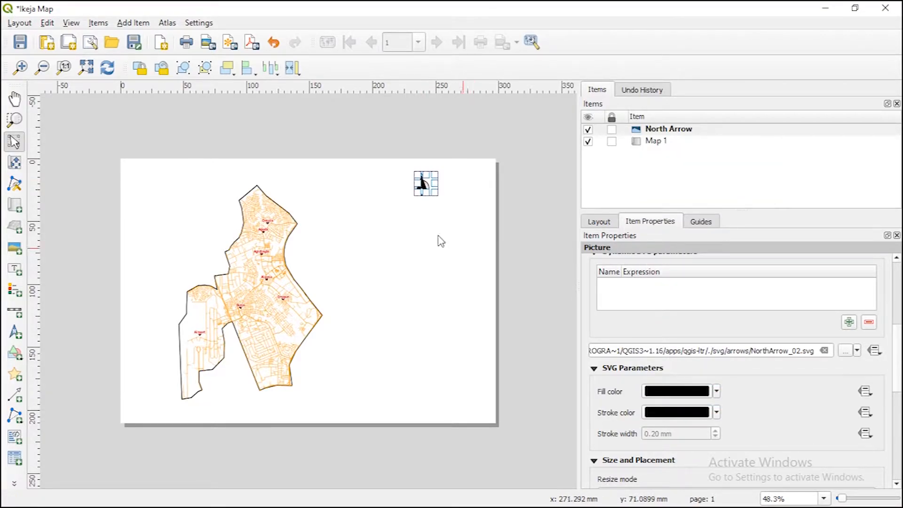
click(427, 211)
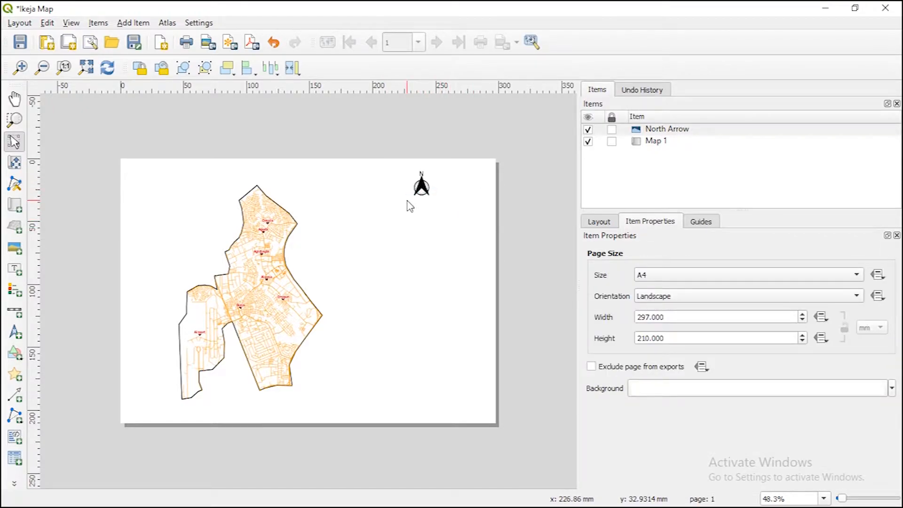
click(424, 191)
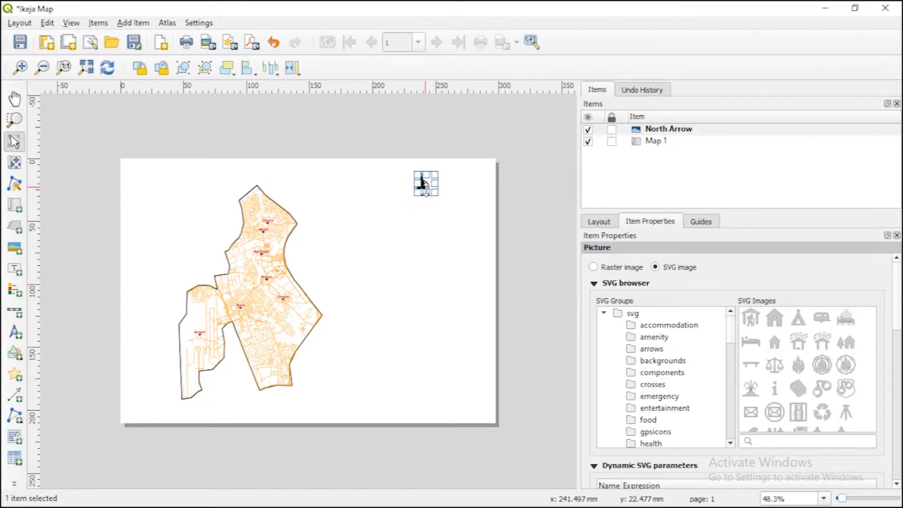
click(439, 216)
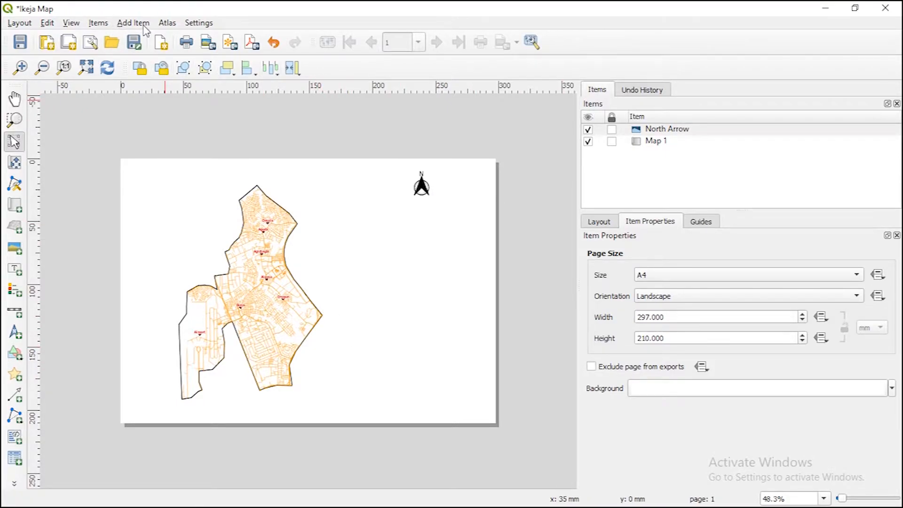
Add a scale bar for Map 1 in the blank lower-right area of the page, below the north arrow
click(304, 284)
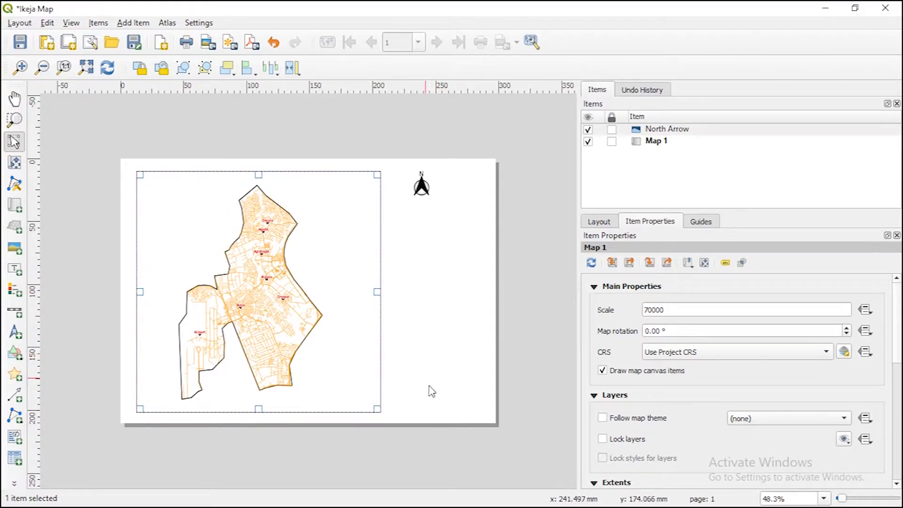
click(133, 22)
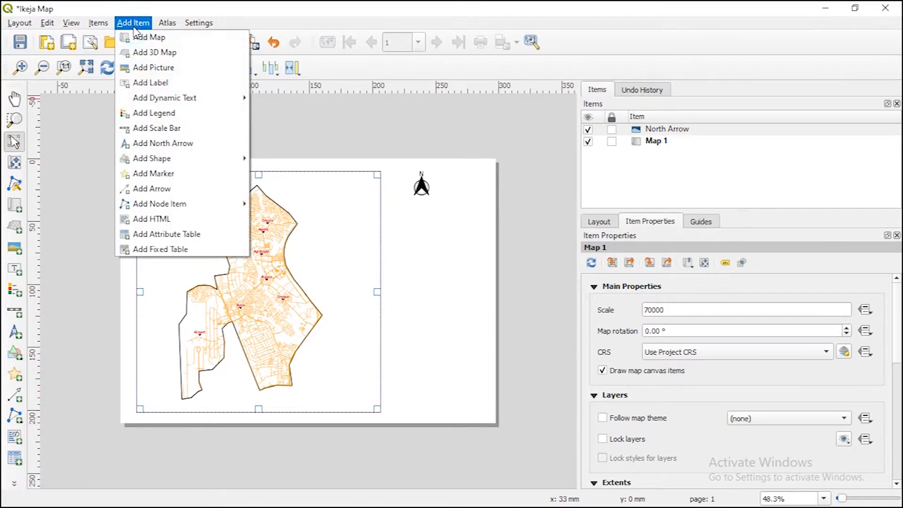
click(157, 127)
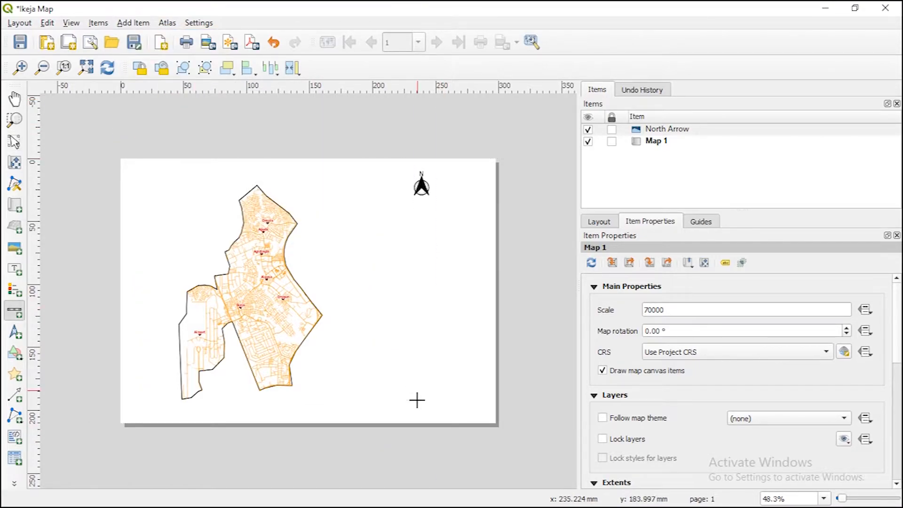
drag(409, 405, 439, 400)
click(449, 375)
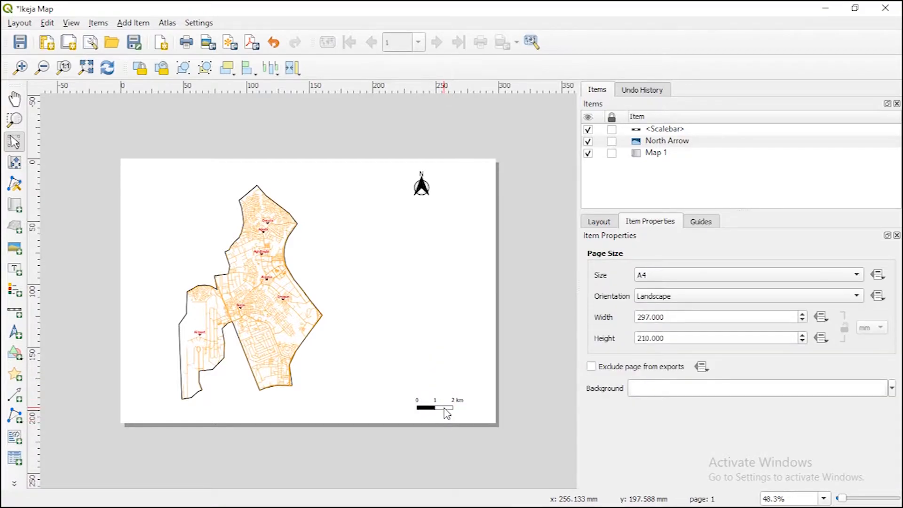
Try the Numeric style on the scale bar and deselect it to view the result
click(445, 405)
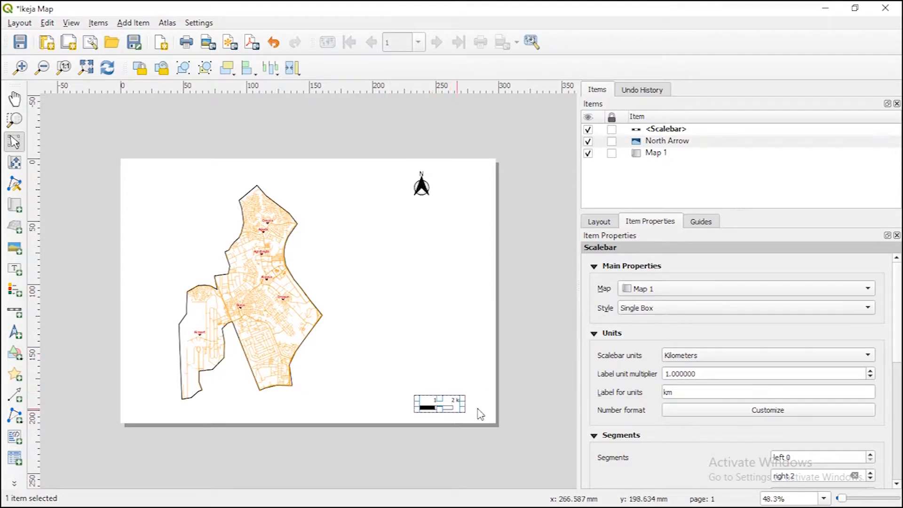
click(637, 311)
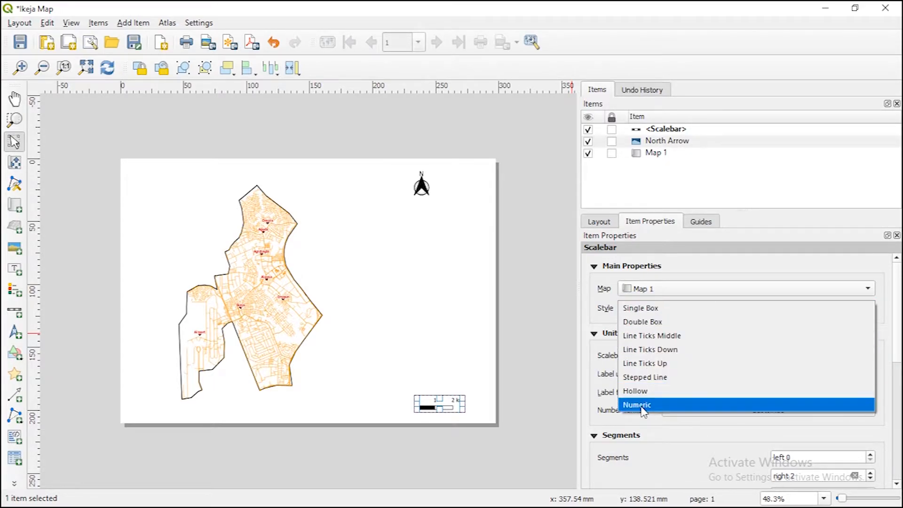
click(639, 406)
click(428, 414)
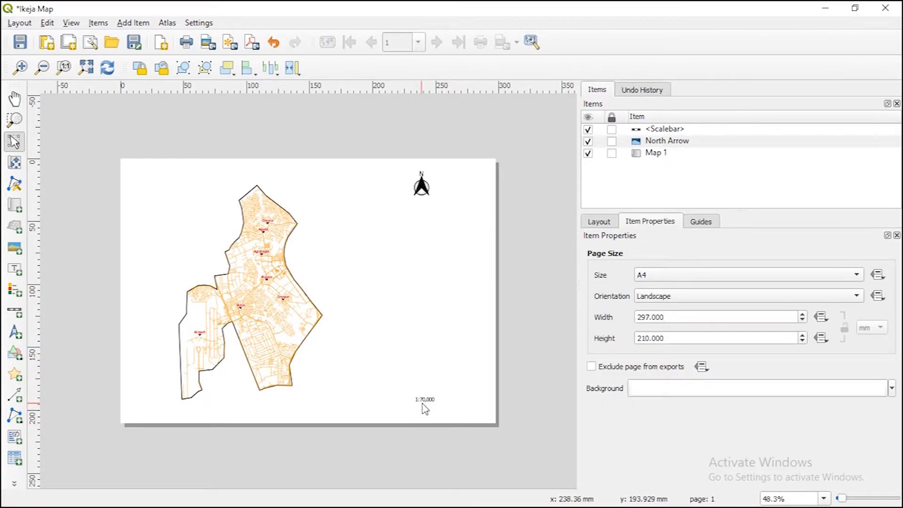
Switch the scale bar to the Double Box style and deselect it
click(425, 398)
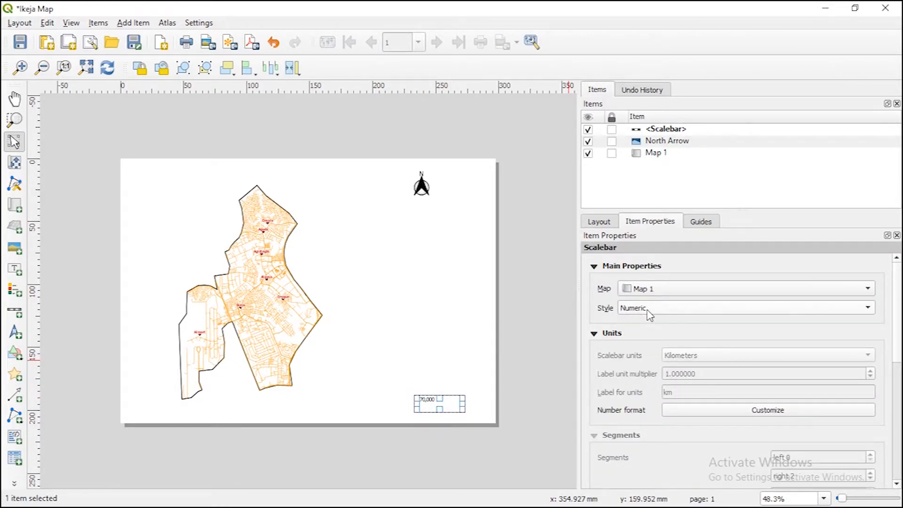
click(648, 309)
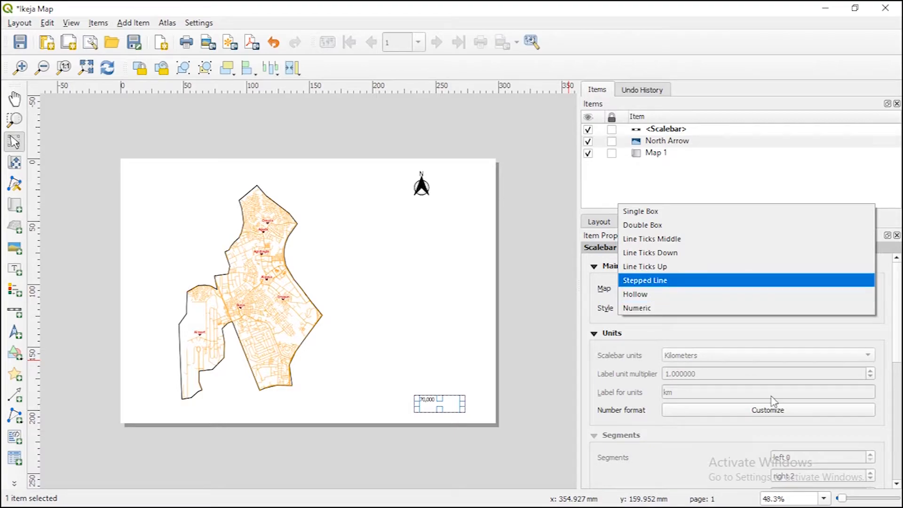
click(642, 225)
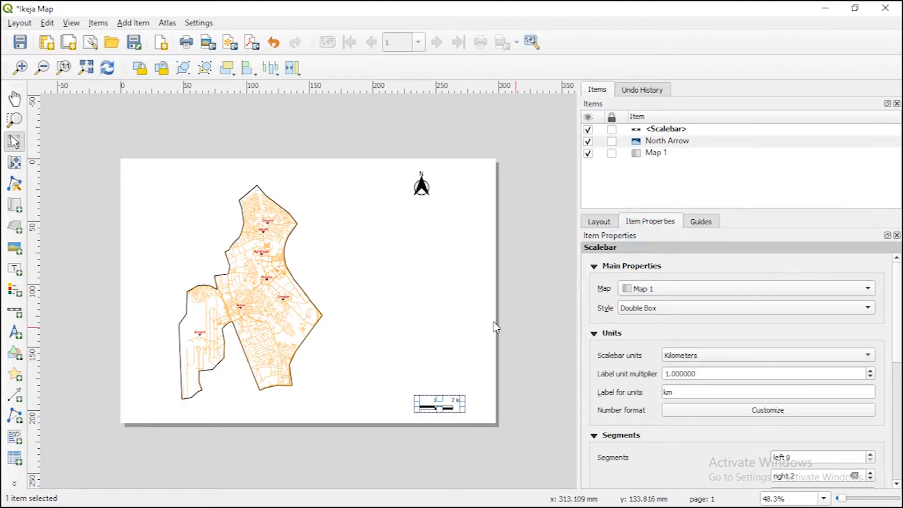
click(458, 327)
Set the scale bar style to Line Ticks Middle and deselect the scale bar
click(446, 405)
click(654, 312)
click(645, 319)
click(464, 353)
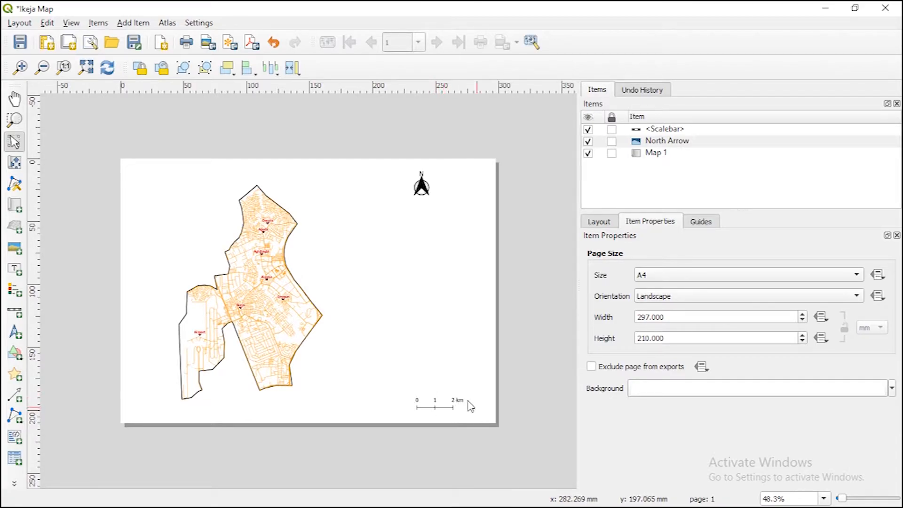
click(442, 383)
click(440, 380)
click(438, 371)
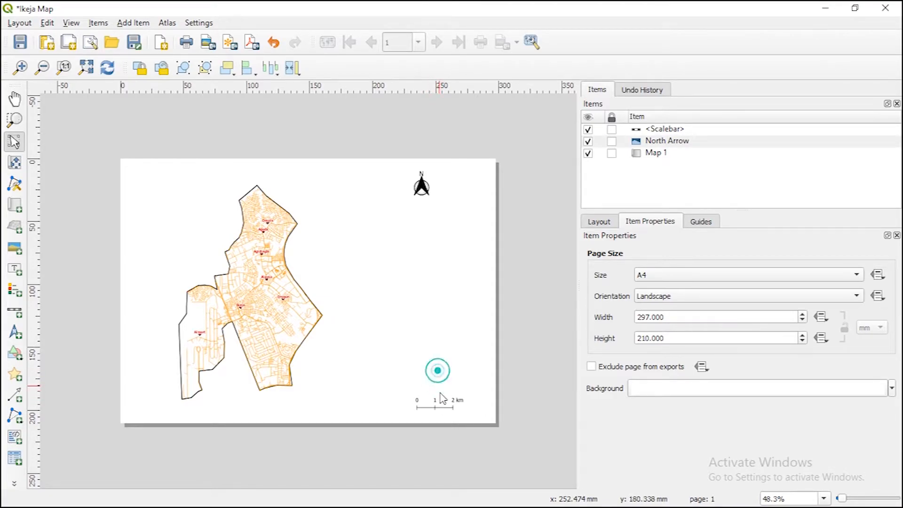
click(435, 401)
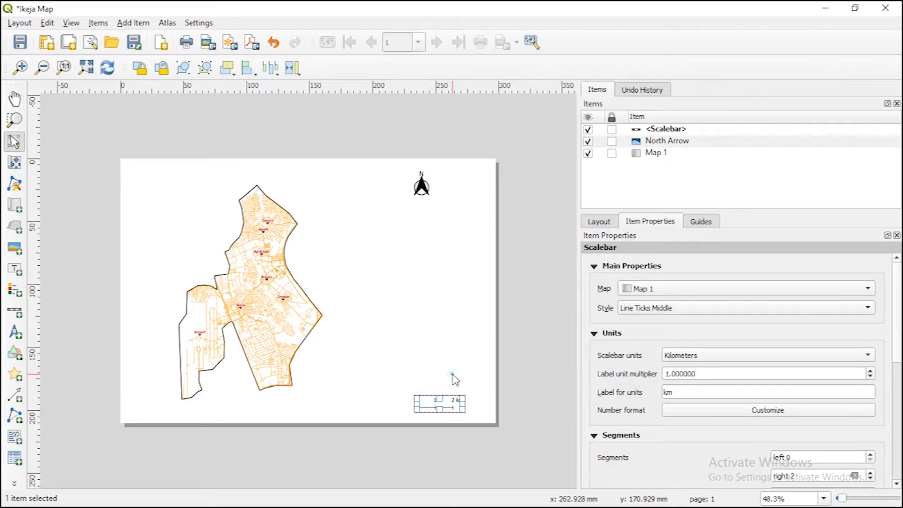
click(454, 377)
click(433, 407)
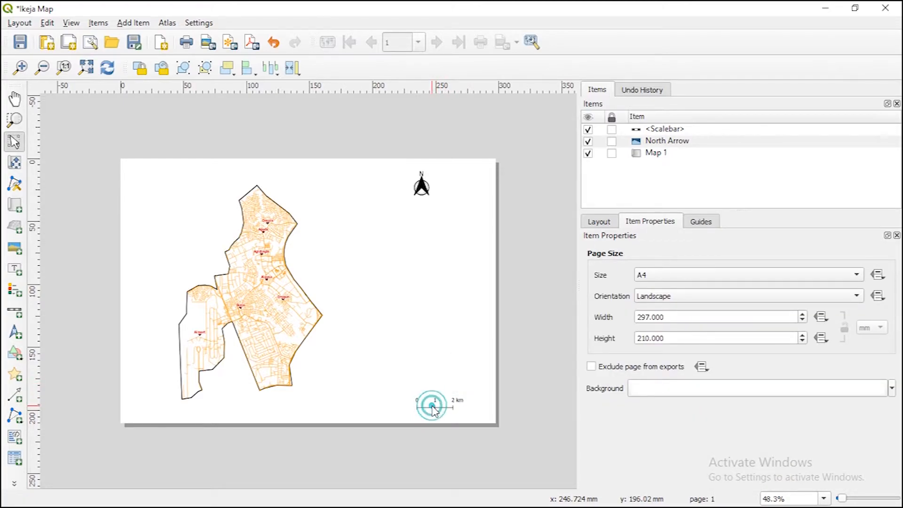
Add a legend for Map 1 in the blank area of the page between the north arrow and the scale bar
click(293, 318)
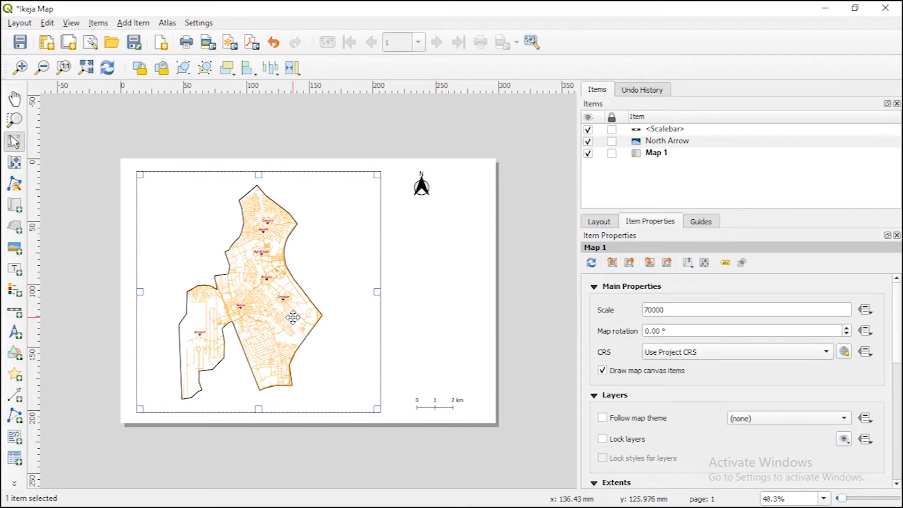
click(133, 23)
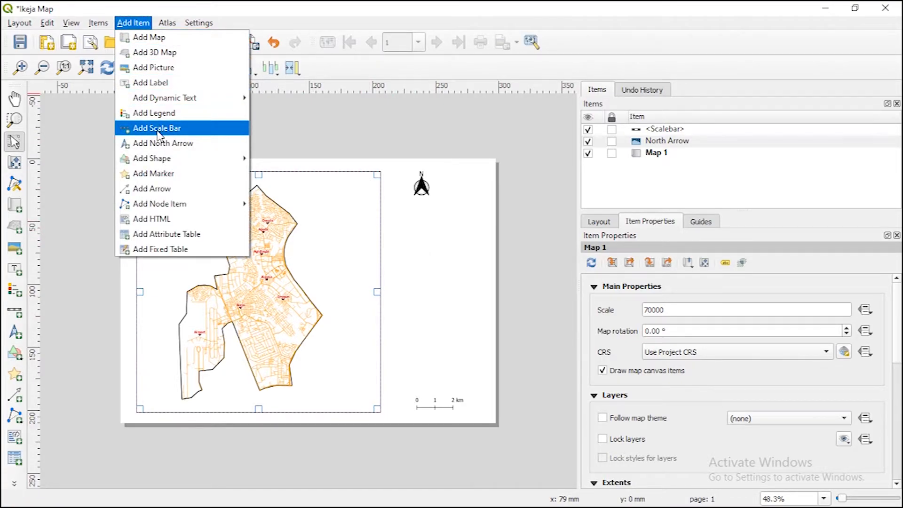
click(151, 113)
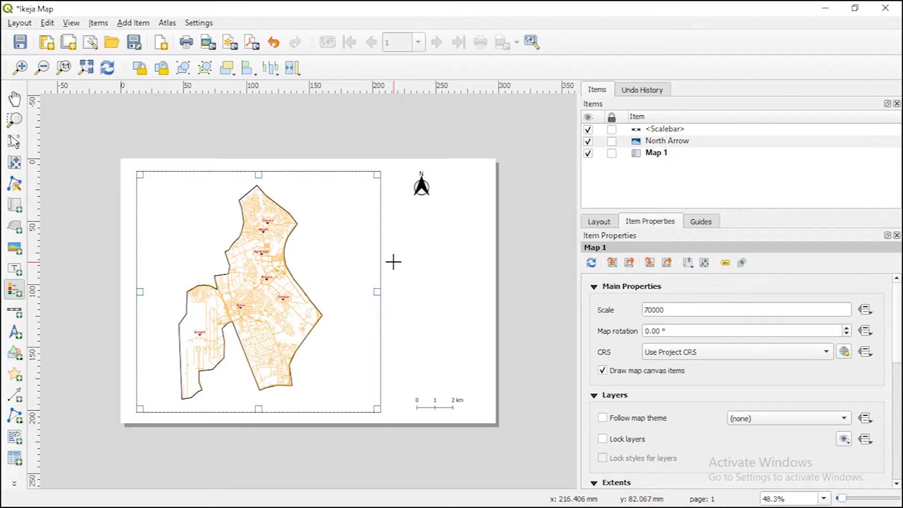
mouse_move(392, 257)
mouse_down()
mouse_move(438, 320)
mouse_move(481, 359)
mouse_up()
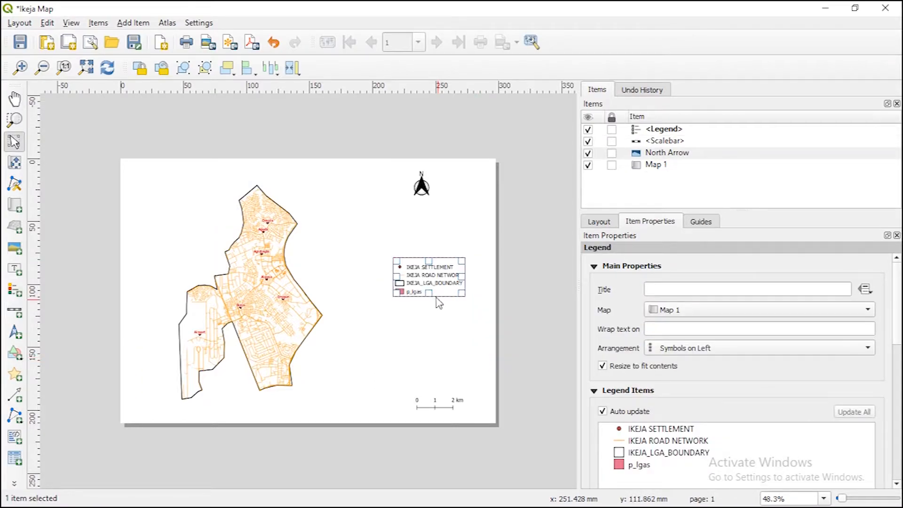
click(429, 316)
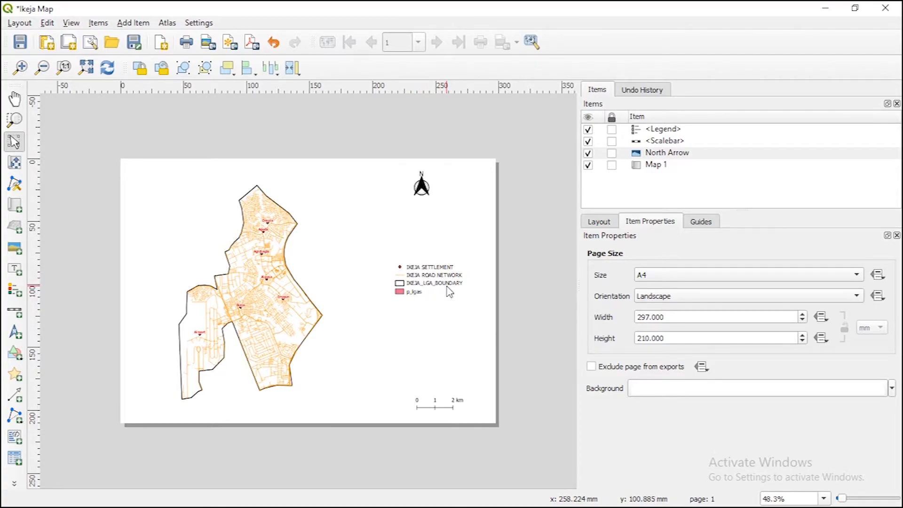
Move the legend slightly down and to the right, closer to the scale bar, and deselect it
click(421, 281)
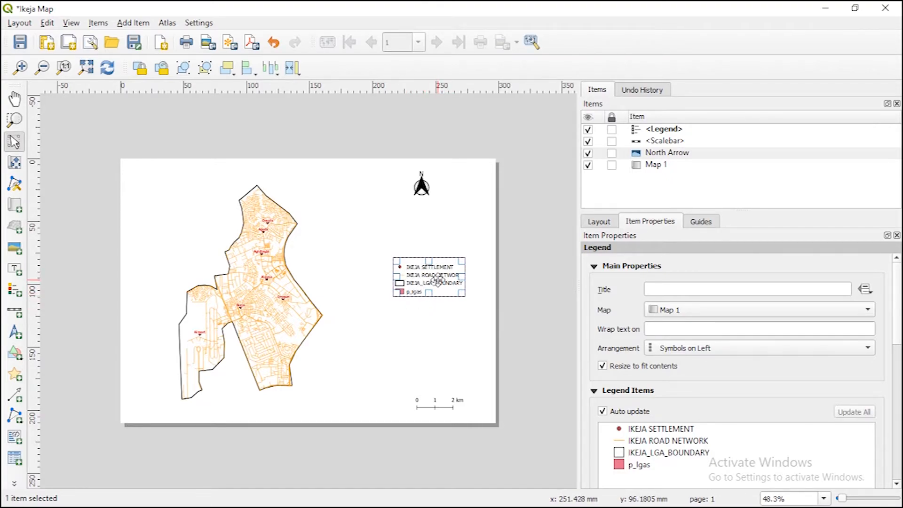
drag(437, 274, 447, 299)
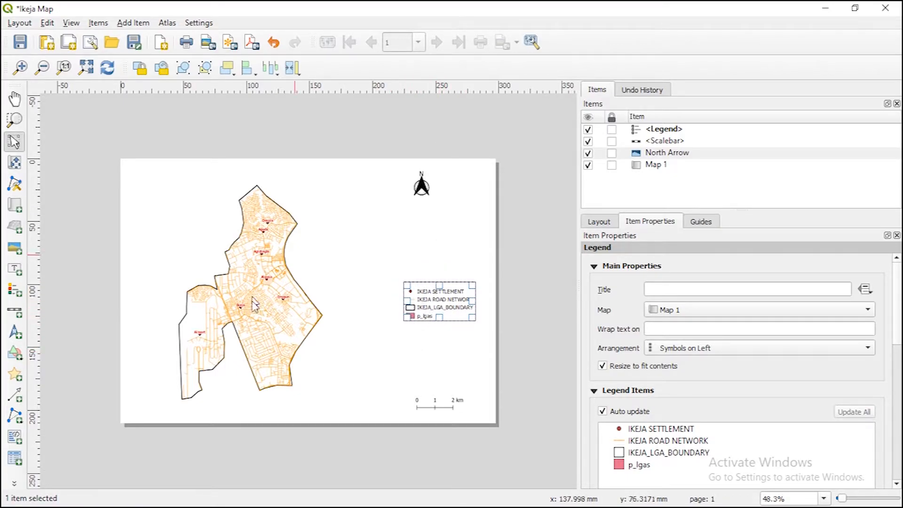
click(440, 295)
click(443, 344)
click(439, 300)
click(444, 349)
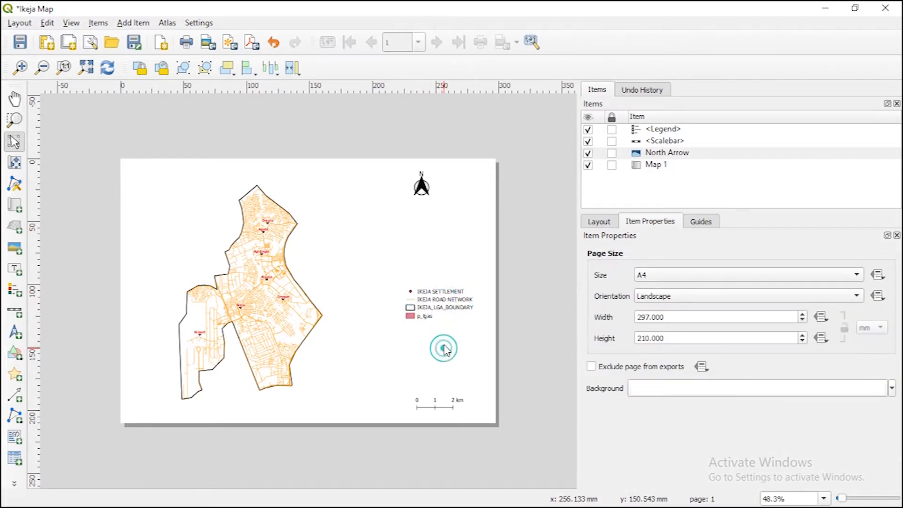
Set the legend's title to LEGEND
click(440, 306)
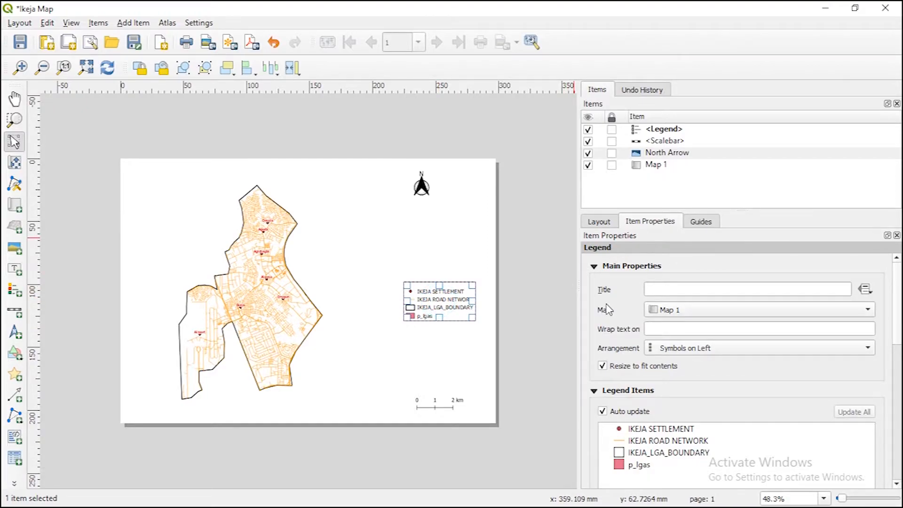
click(657, 289)
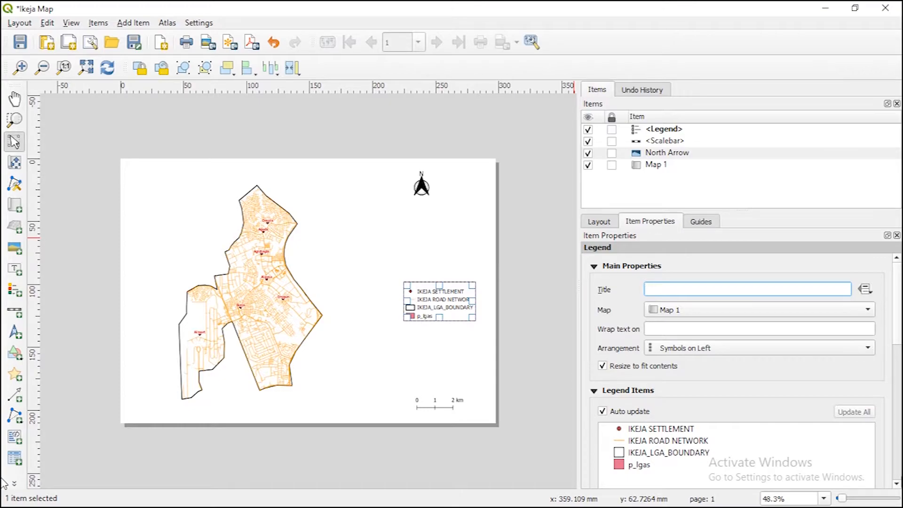
text(LEGEND)
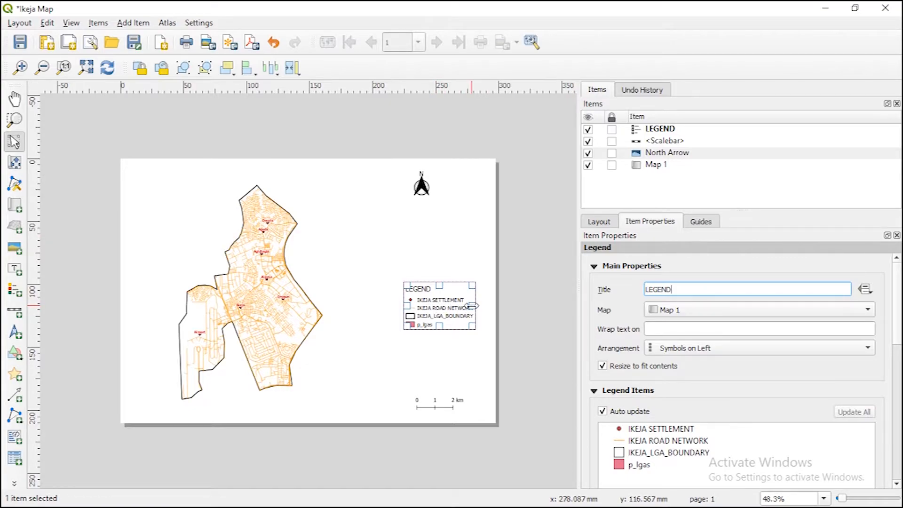
Try widening the legend frame and wrapping its text on the character 1, and clear the wrap setting
mouse_move(472, 305)
mouse_down()
mouse_move(540, 318)
mouse_move(484, 315)
mouse_up()
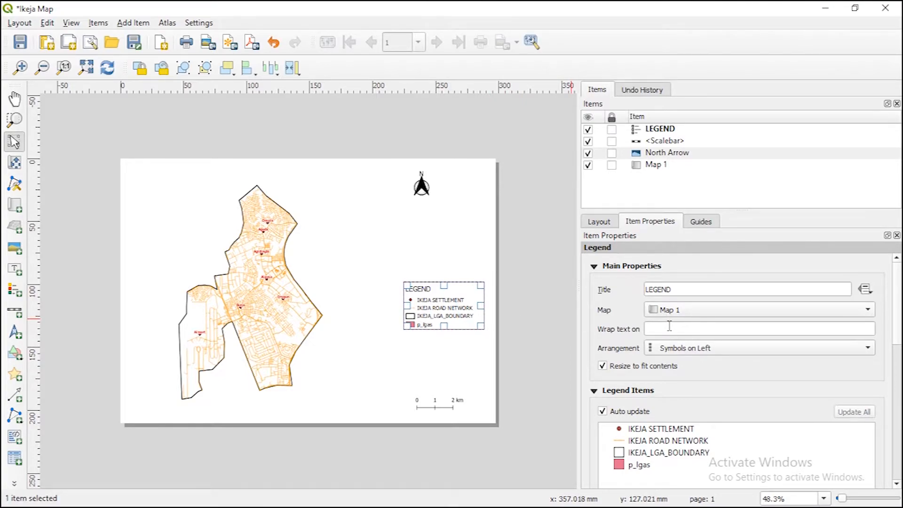
click(662, 330)
text(1)
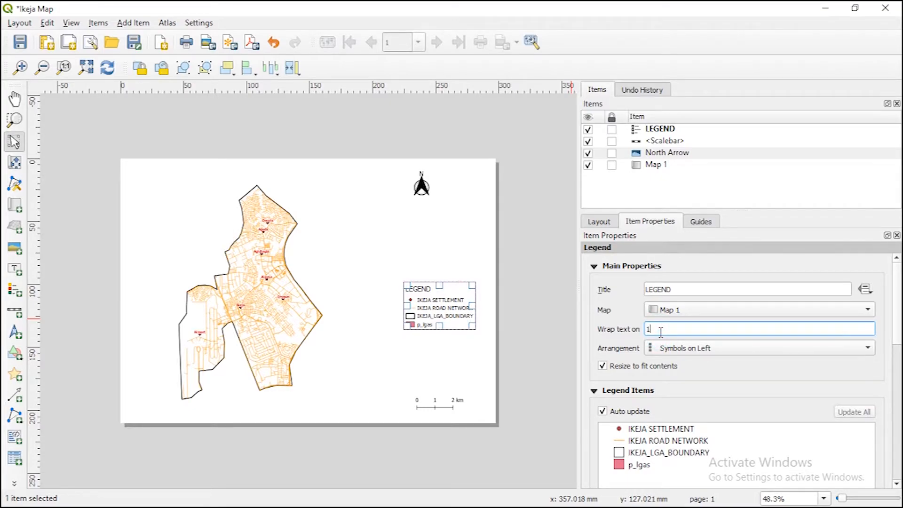
click(462, 365)
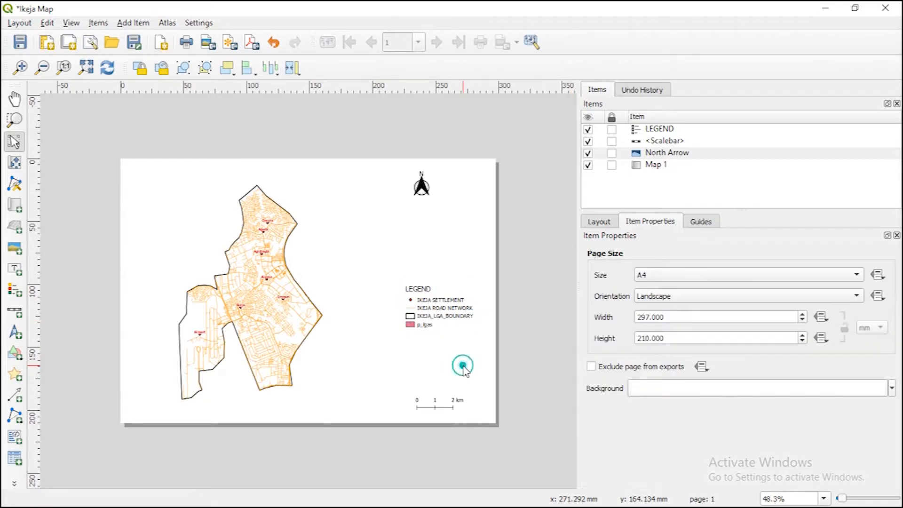
click(457, 317)
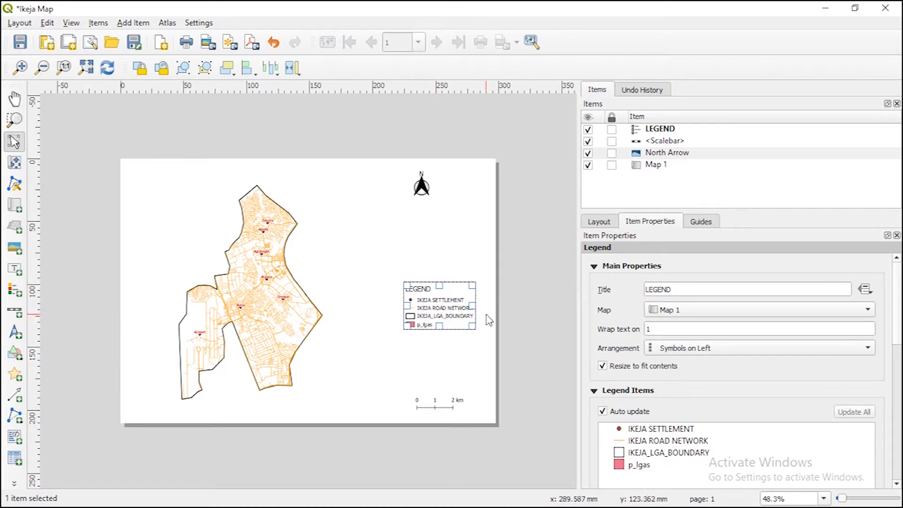
double_click(655, 329)
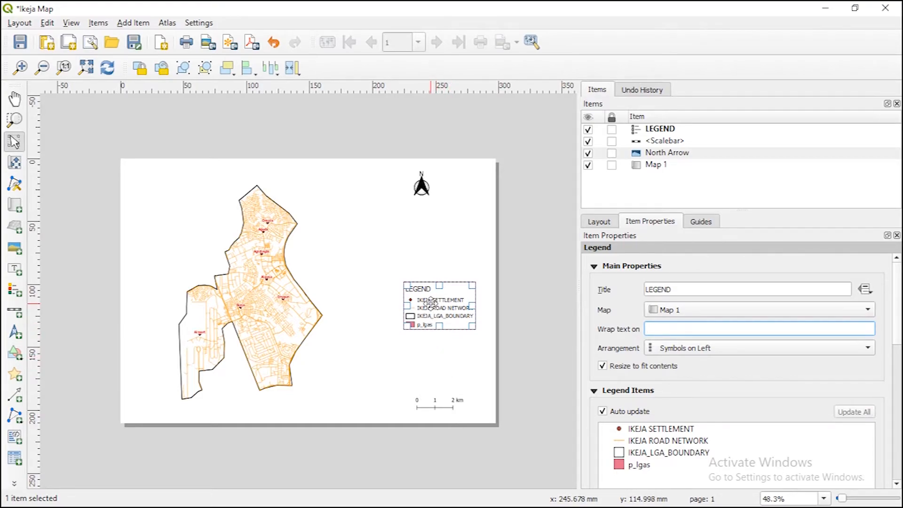
click(441, 263)
click(432, 308)
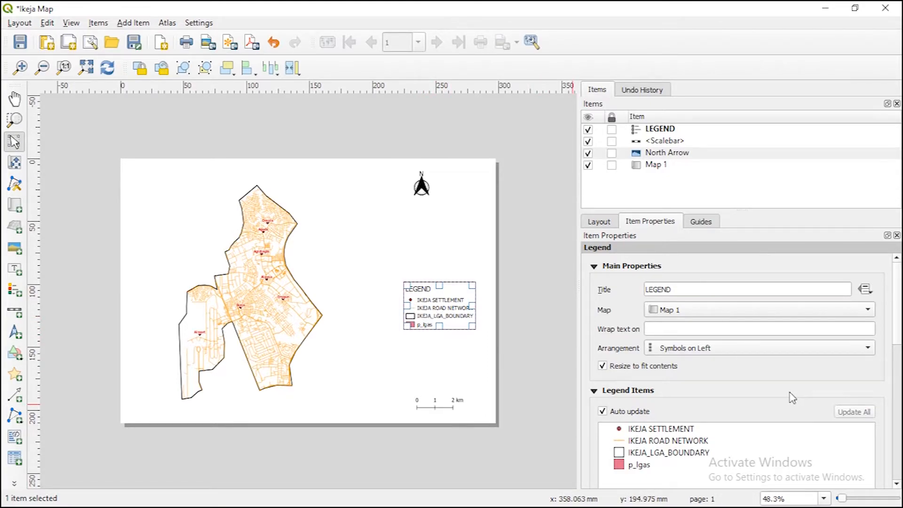
Turn off automatic updating of the legend items so that the list can be edited manually
scroll(792, 398, down, 2)
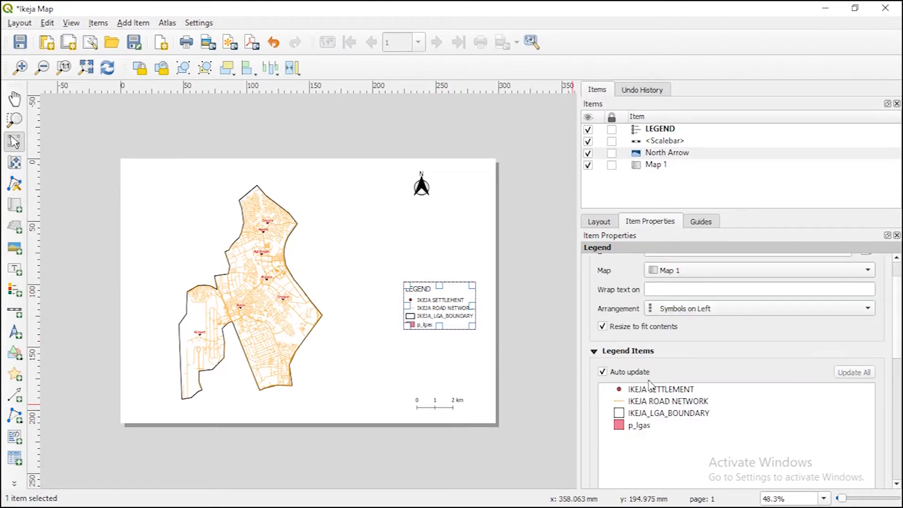
click(602, 373)
click(641, 427)
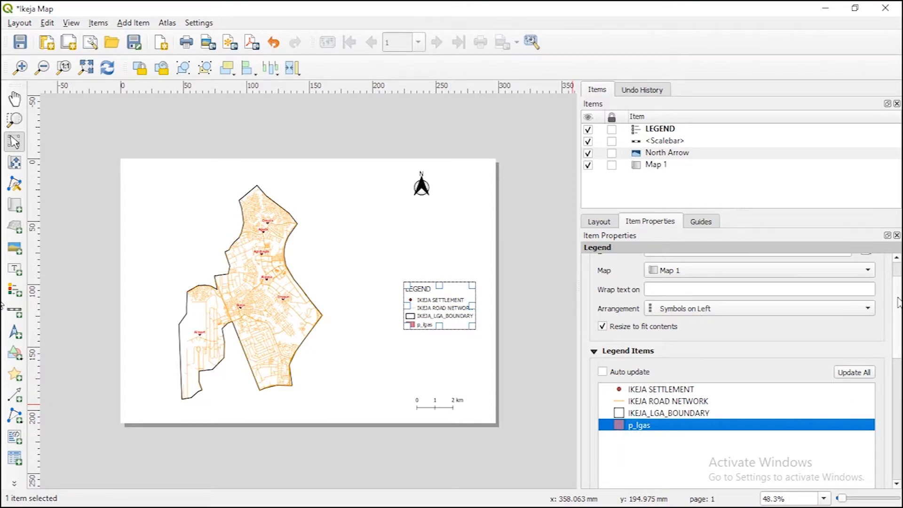
drag(895, 287, 897, 328)
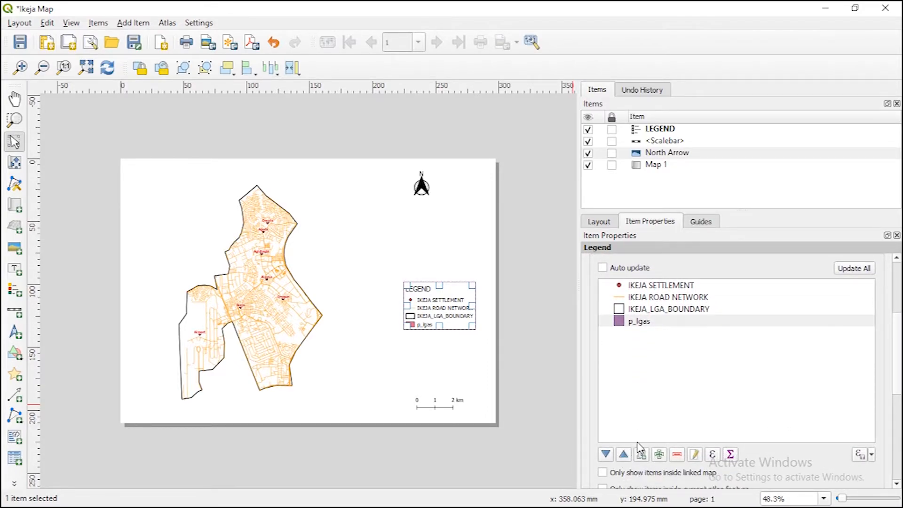
Try moving IKEJA SETTLEMENT to the end of the legend items and return it to the top of the list
click(647, 286)
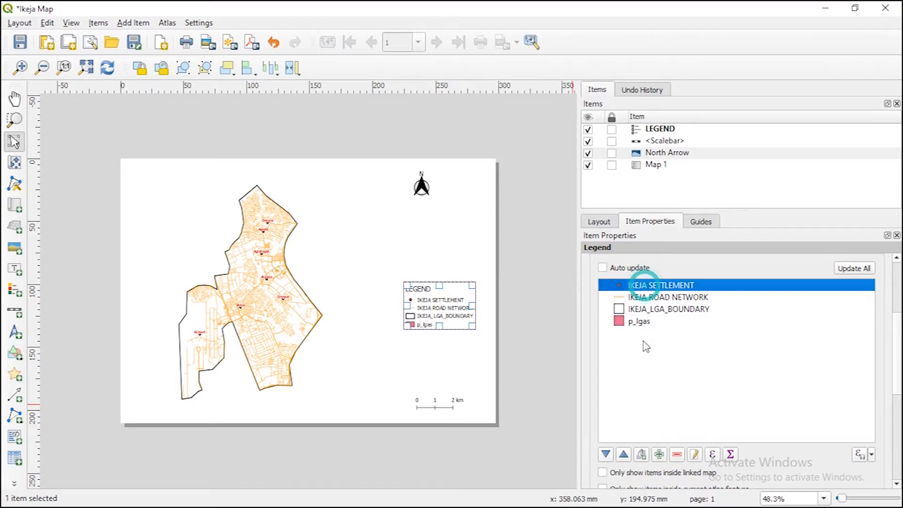
click(606, 454)
click(606, 454)
click(605, 454)
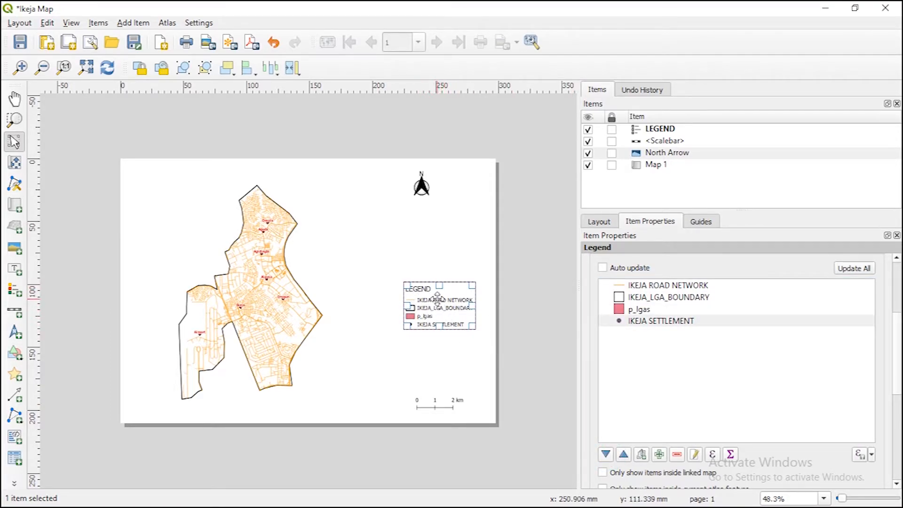
click(623, 454)
click(623, 454)
click(624, 455)
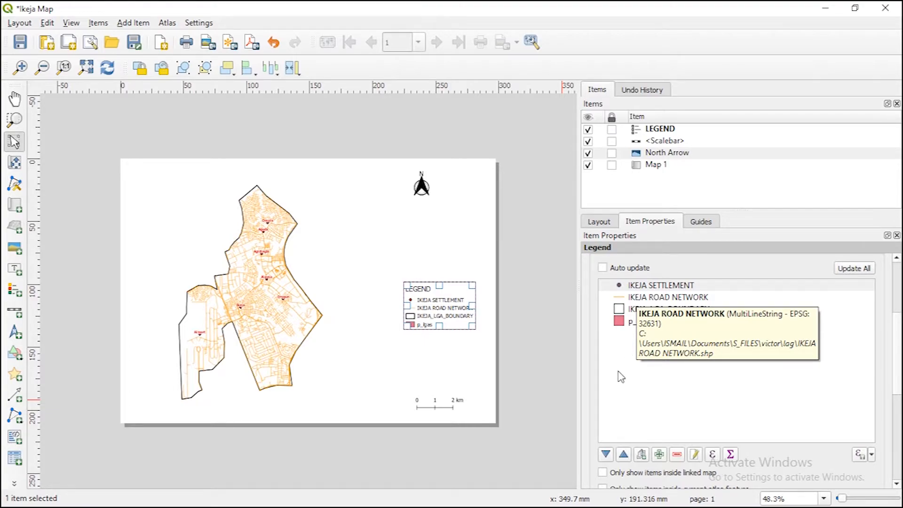
click(611, 362)
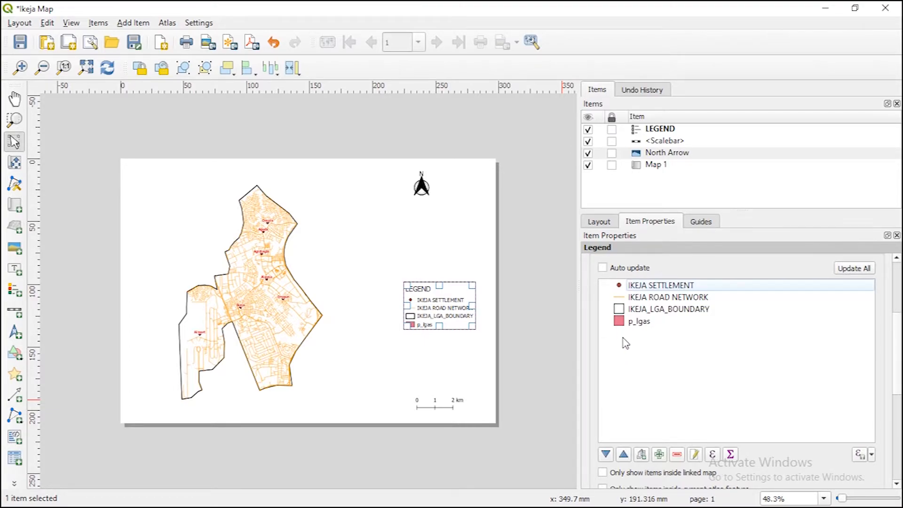
Remove the p_lgas entry from the legend items and deselect the legend
click(637, 324)
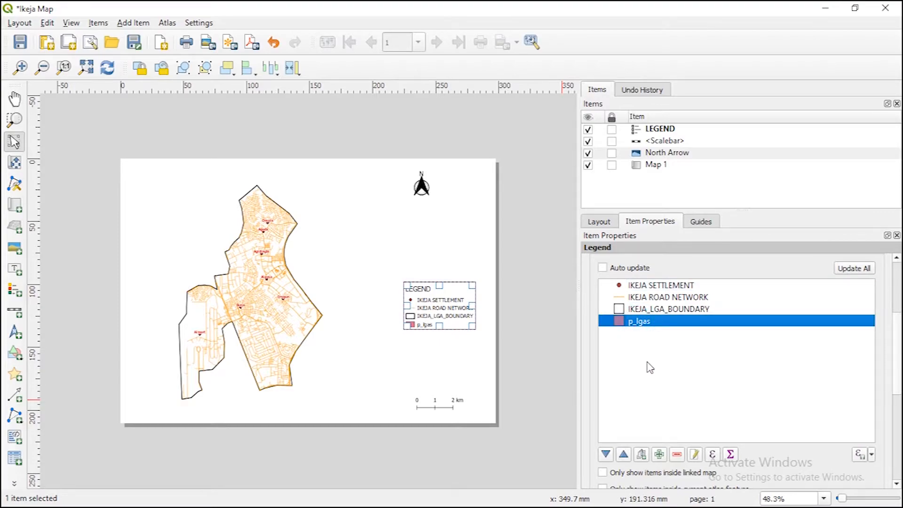
click(676, 456)
click(448, 346)
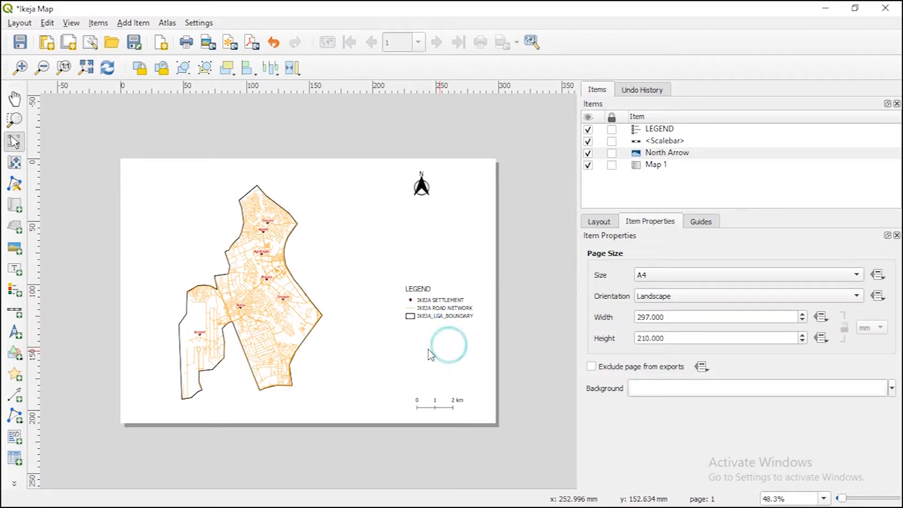
Set the font style of the legend title to Bold
click(422, 306)
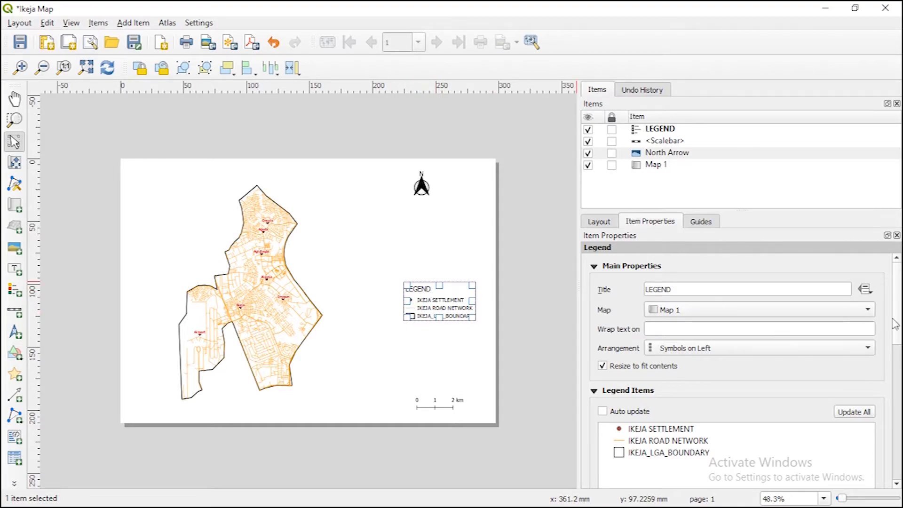
scroll(893, 301, down, 10)
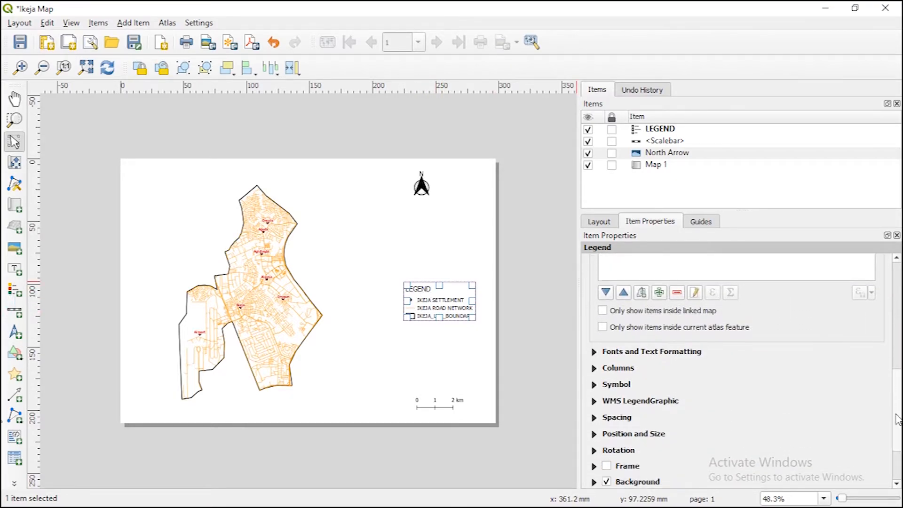
click(593, 294)
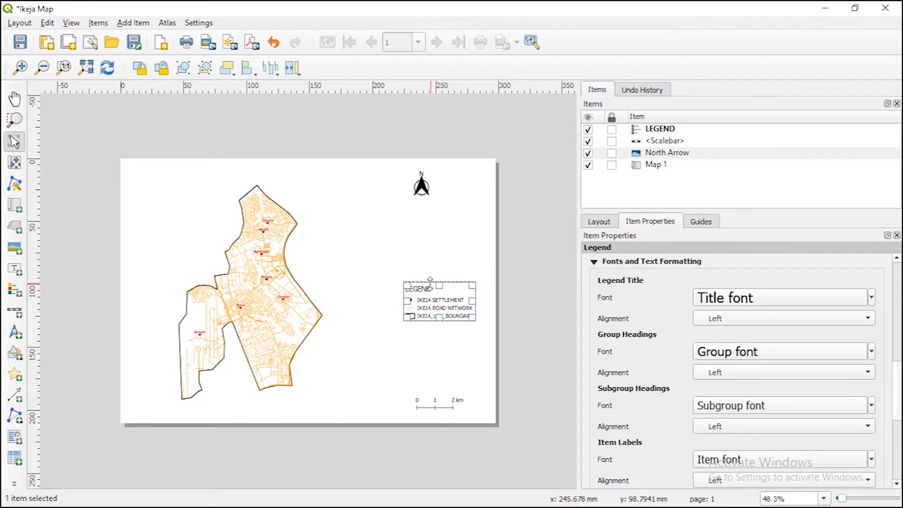
click(772, 298)
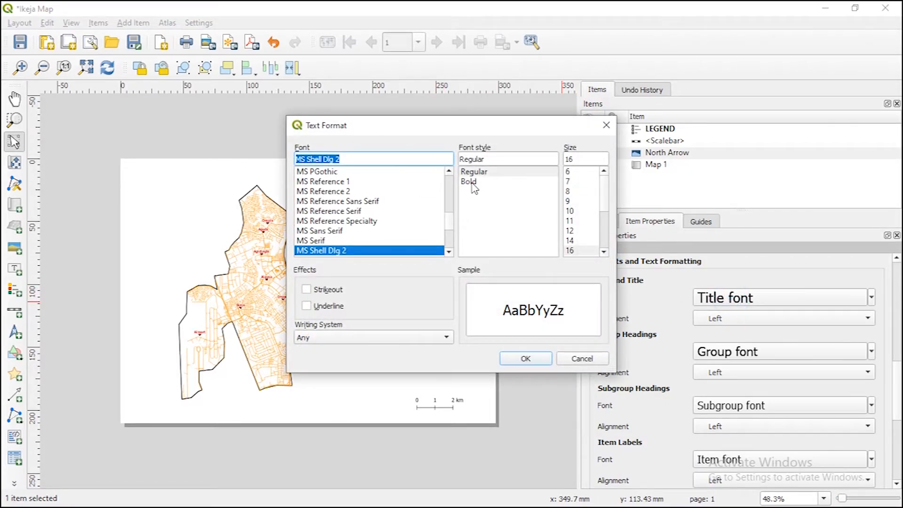
click(470, 182)
click(524, 358)
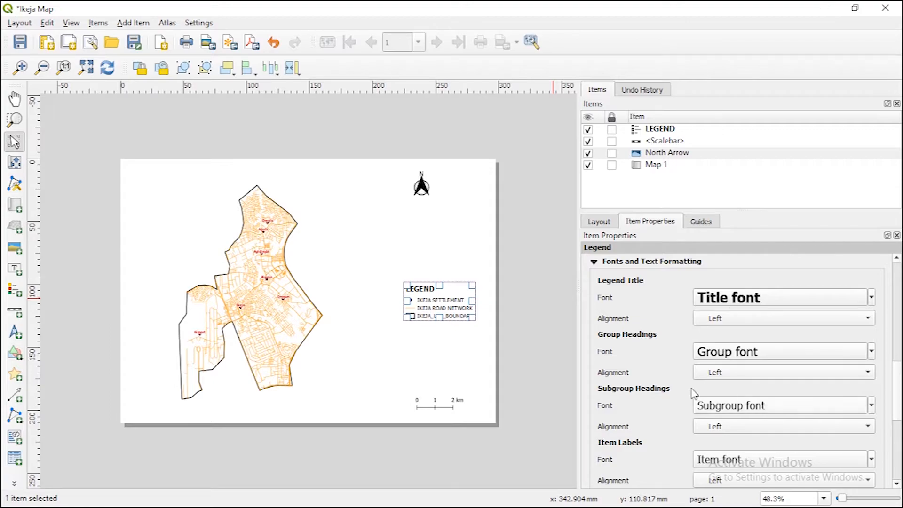
Increase the space between symbols for the legend items and deselect the legend
scroll(881, 374, down, 3)
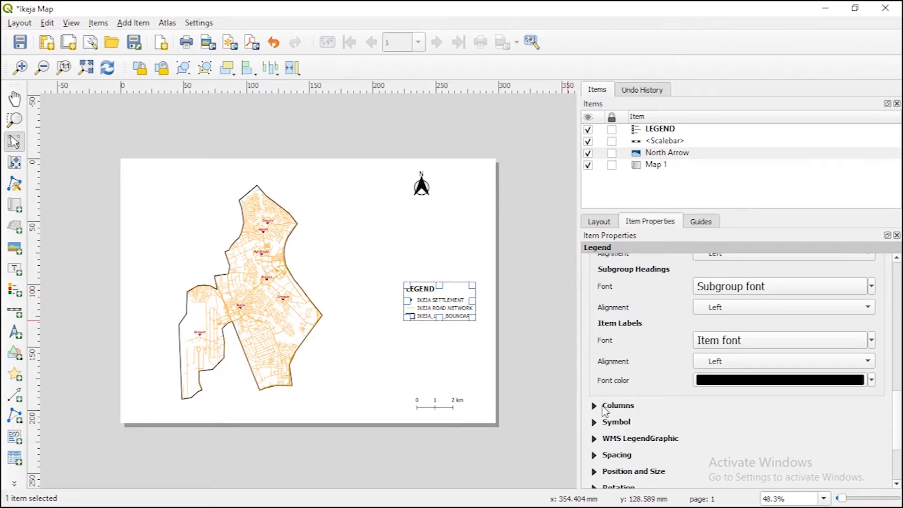
click(595, 456)
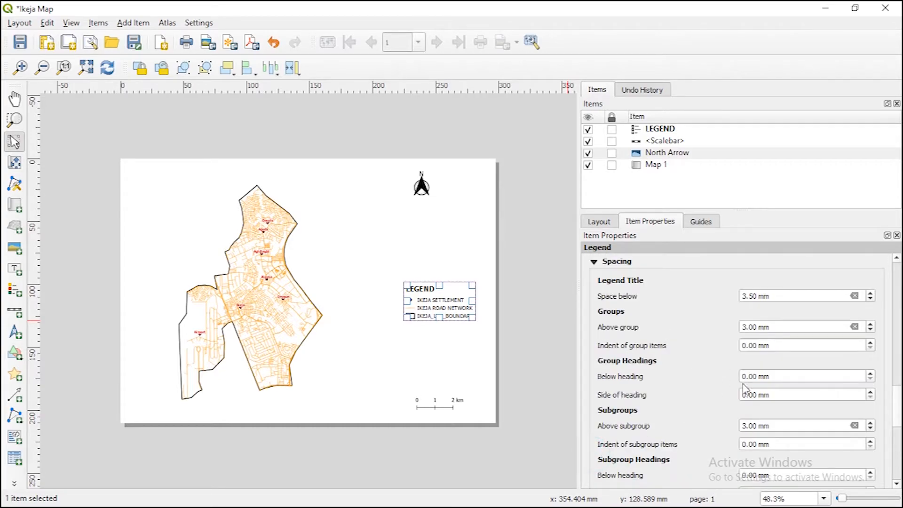
drag(898, 400, 898, 423)
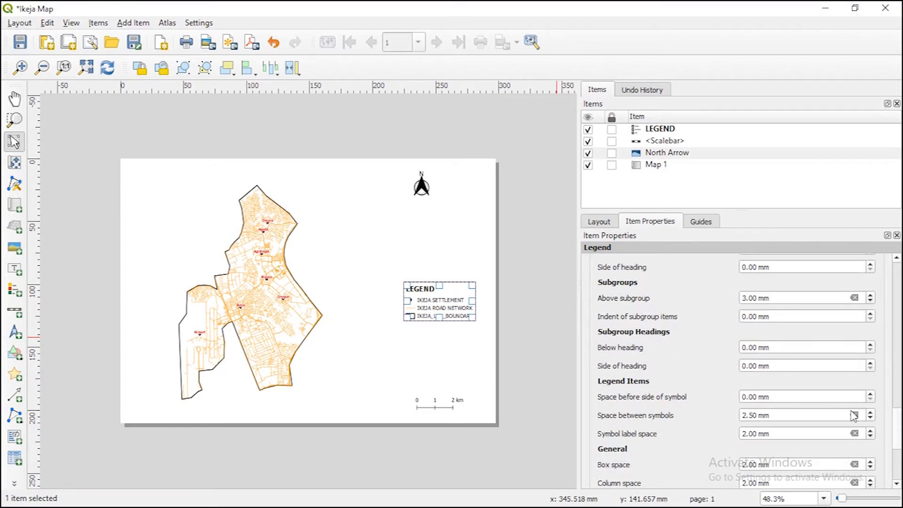
click(870, 413)
click(870, 413)
click(468, 363)
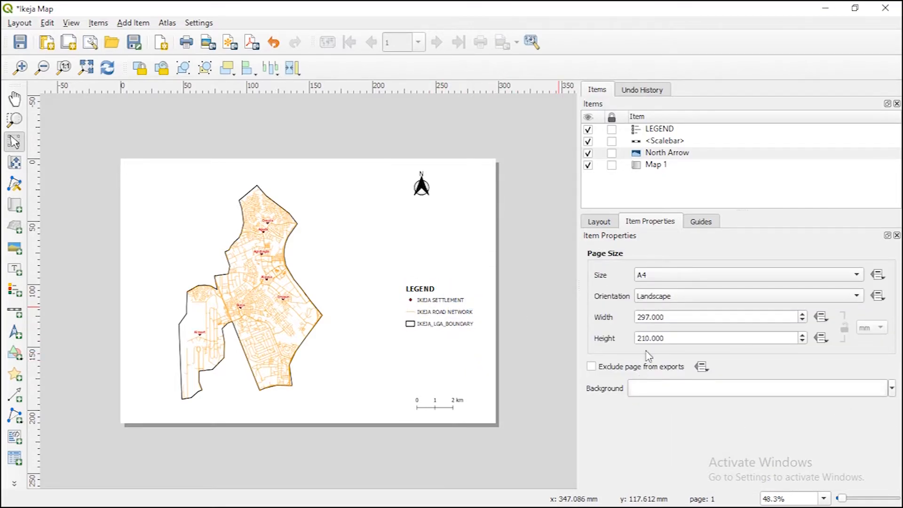
Add a text label between the north arrow and the legend reading IKEJA LOCAL GOVERNMENT AREA
click(444, 308)
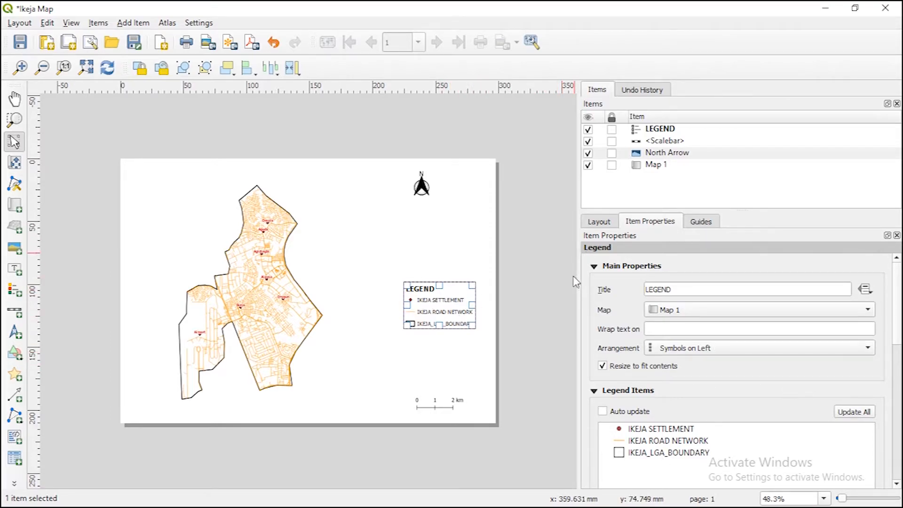
click(285, 237)
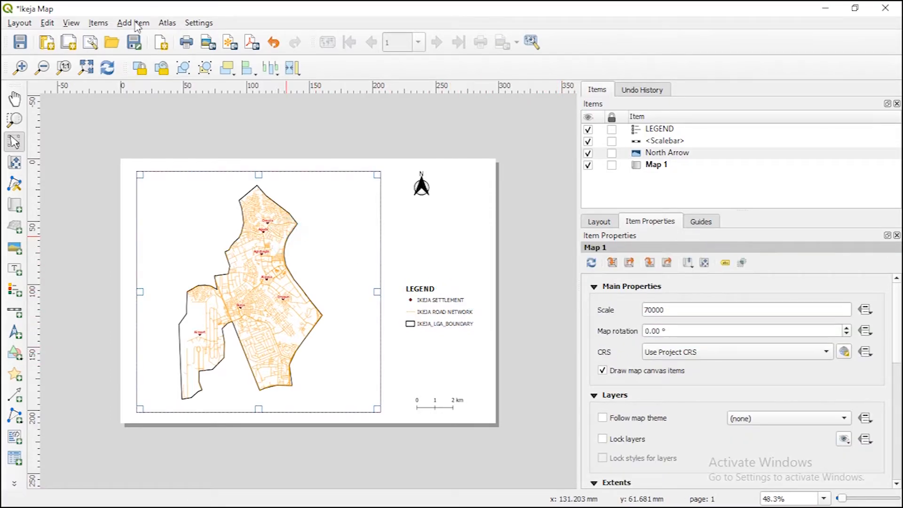
click(133, 23)
click(155, 82)
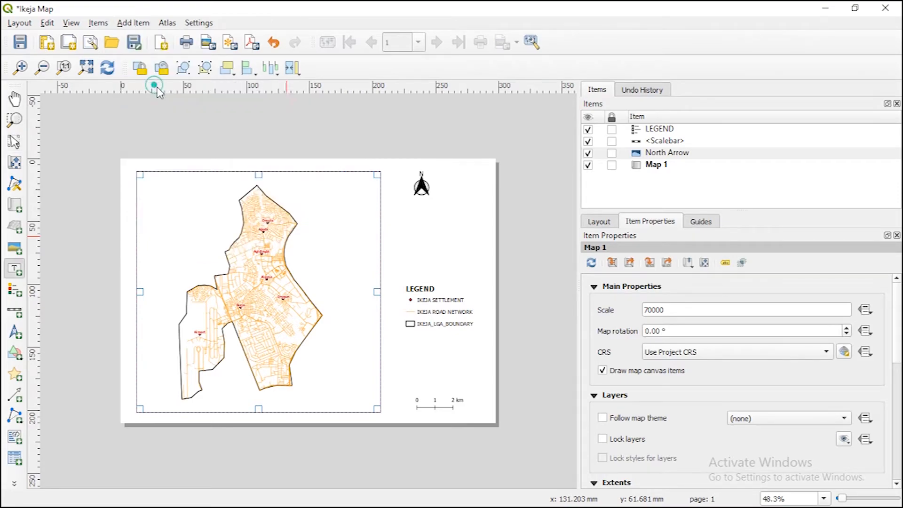
drag(403, 213, 470, 262)
triple_click(657, 293)
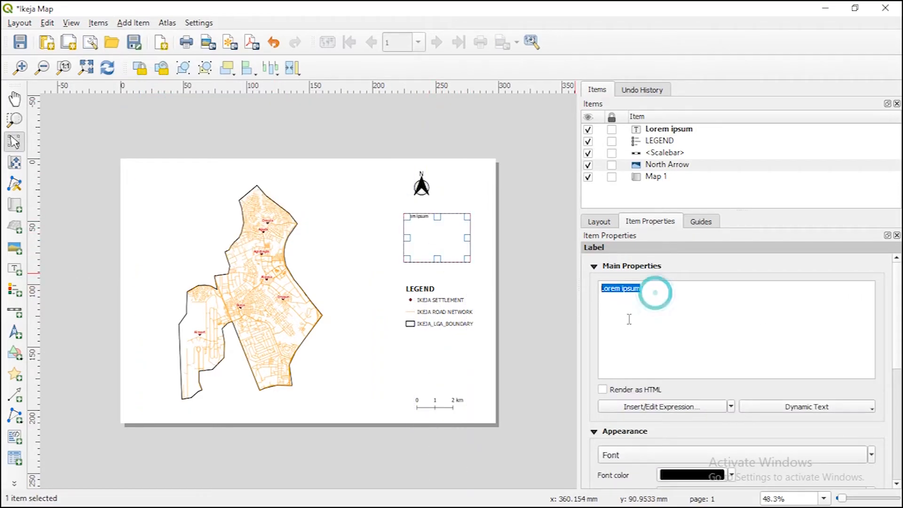
text(IKEJA LOCAL)
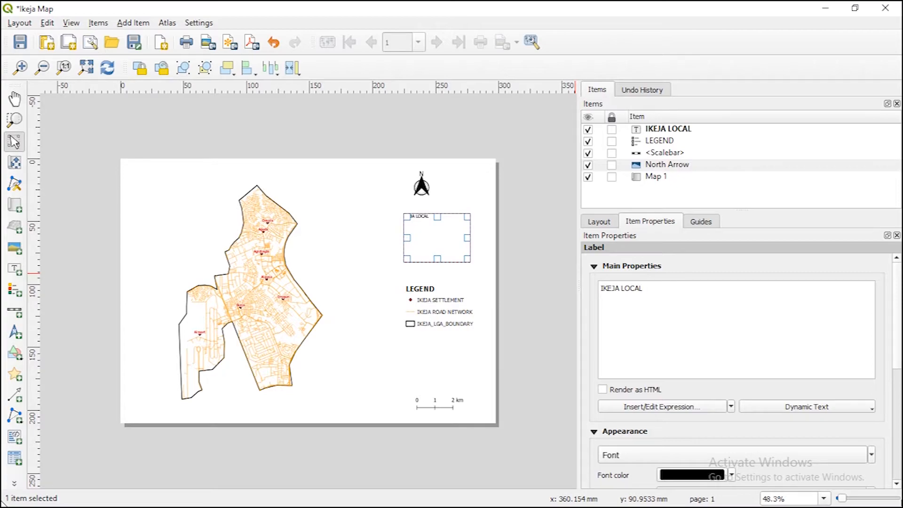
text( GOVERNMENT AREA)
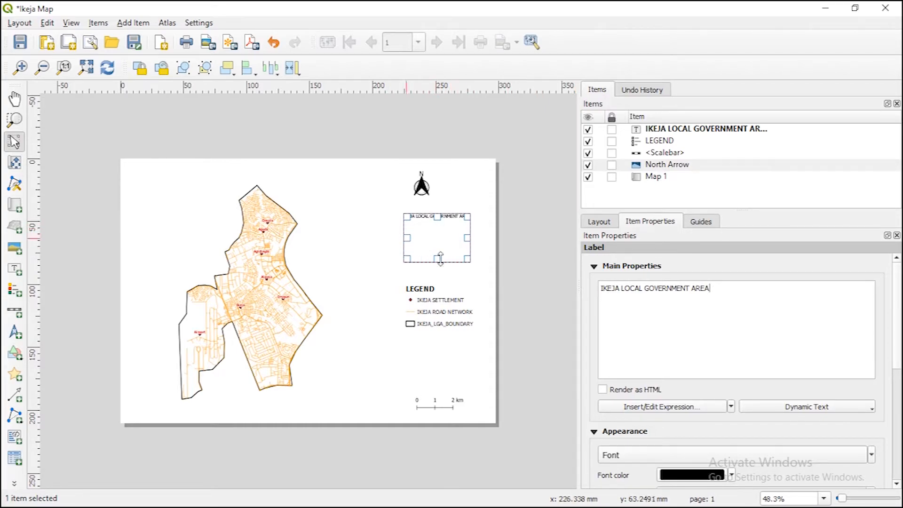
Set the title label's font to Bold, size 16
drag(898, 345, 902, 395)
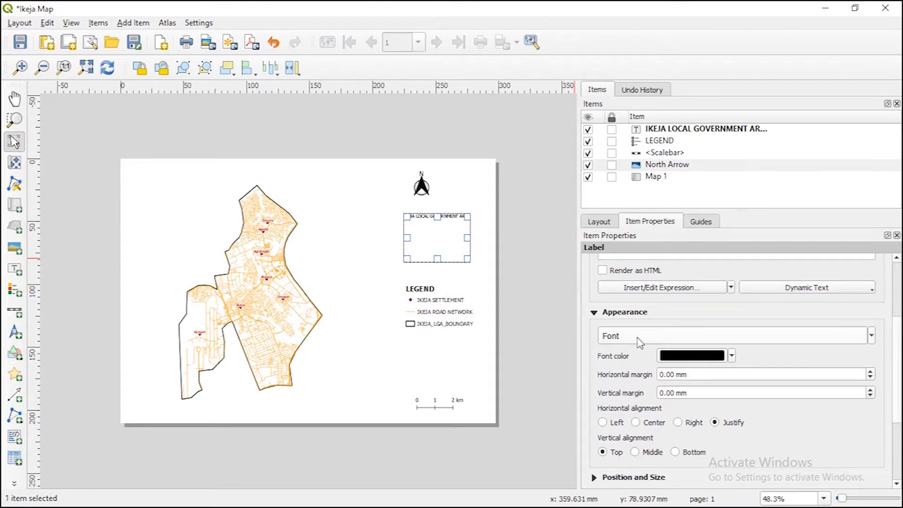
click(654, 337)
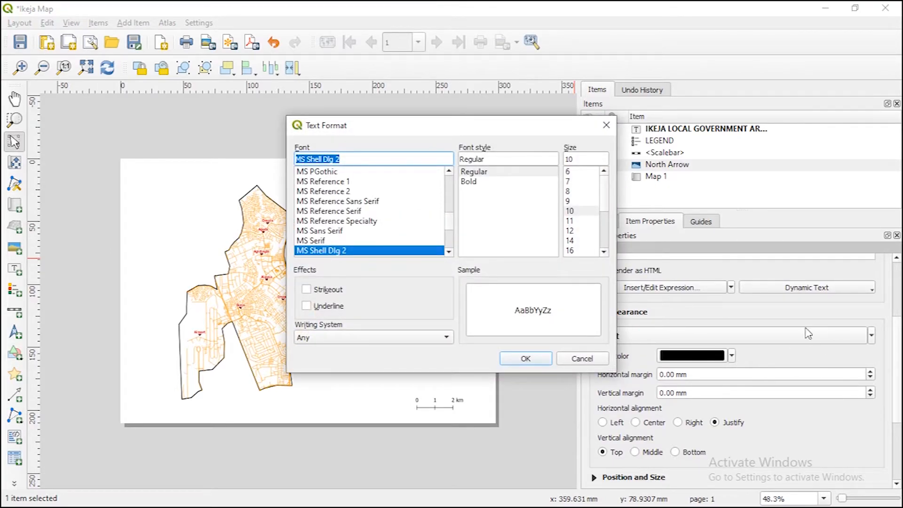
click(466, 182)
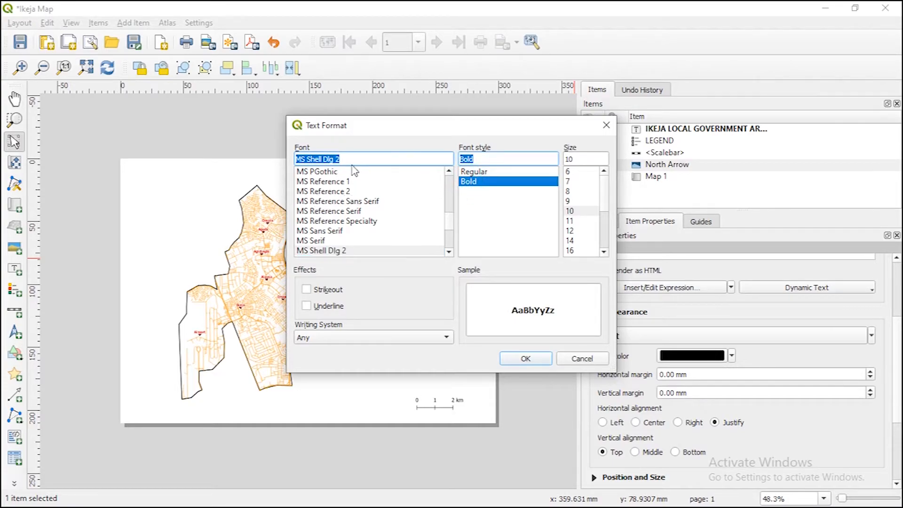
click(570, 250)
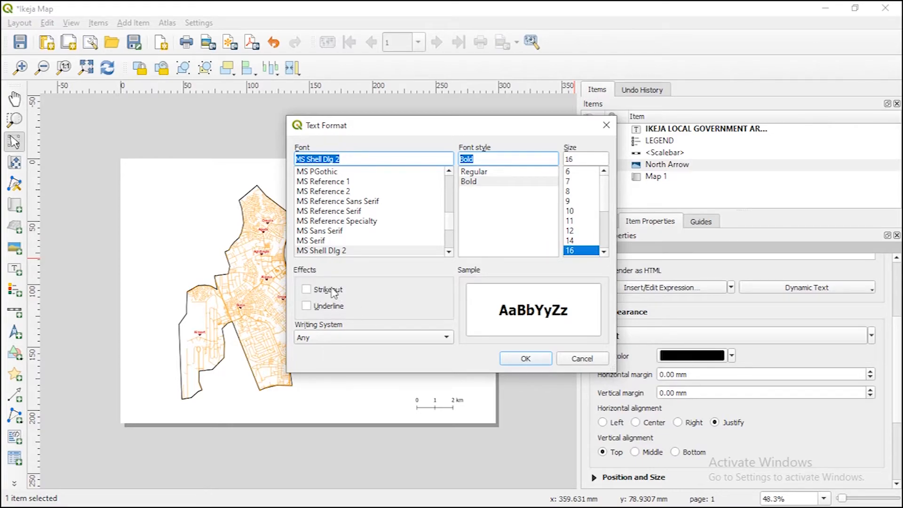
click(525, 359)
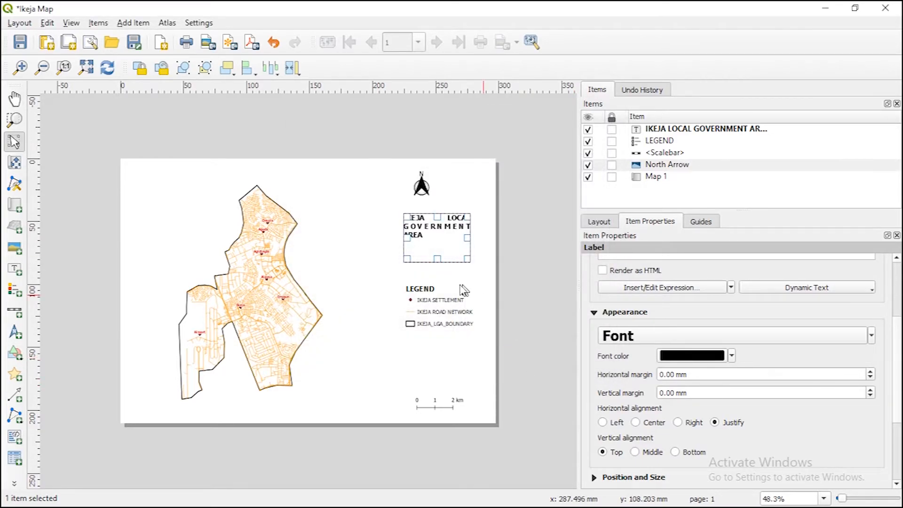
Align the title label's text to Center horizontally and Middle vertically, and deselect the label
click(635, 423)
click(635, 451)
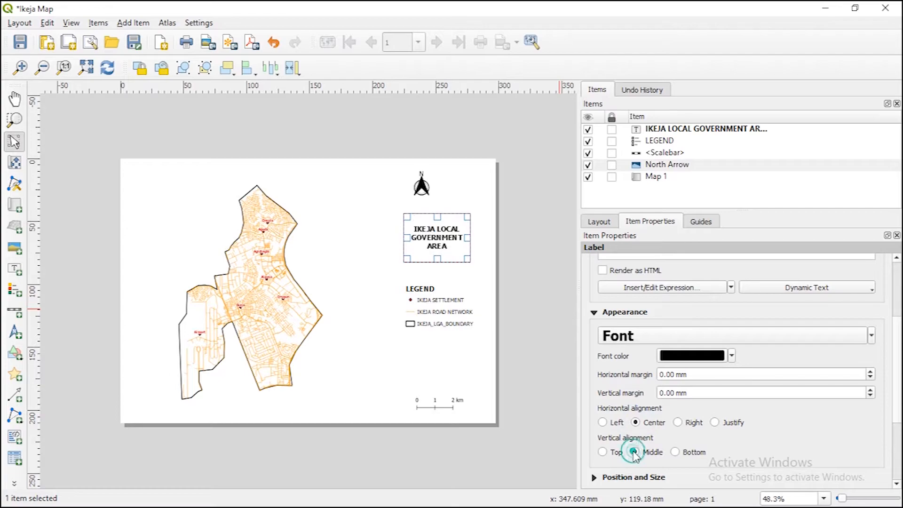
click(460, 199)
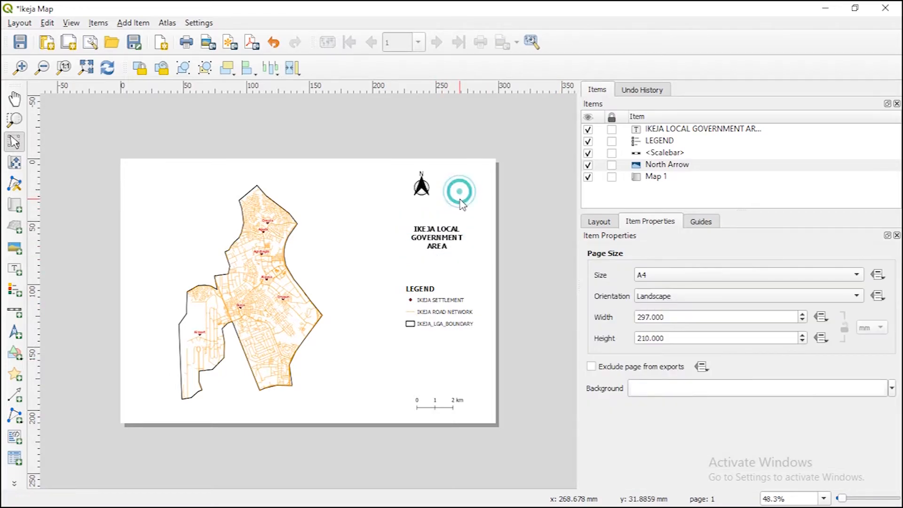
Enable a frame around the IKEJA LOCAL GOVERNMENT AREA label and deselect it
click(436, 238)
scroll(896, 350, down, 5)
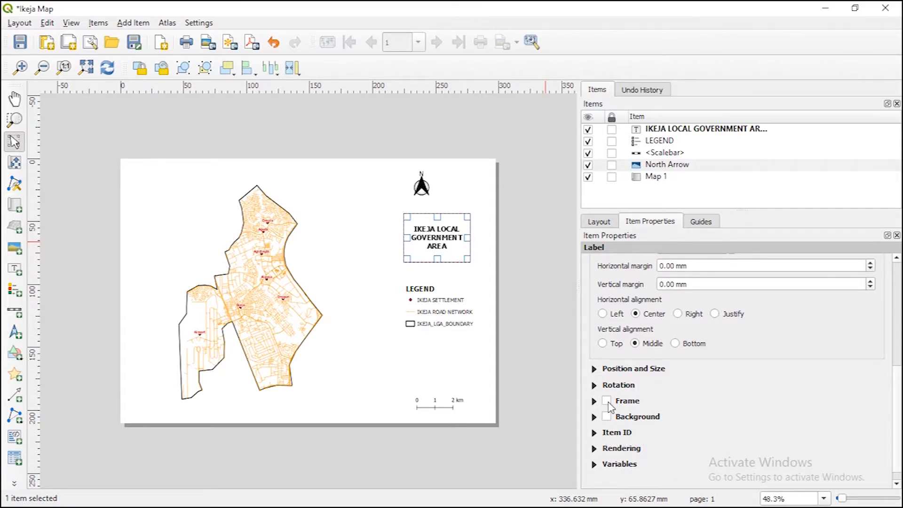
click(607, 400)
click(459, 193)
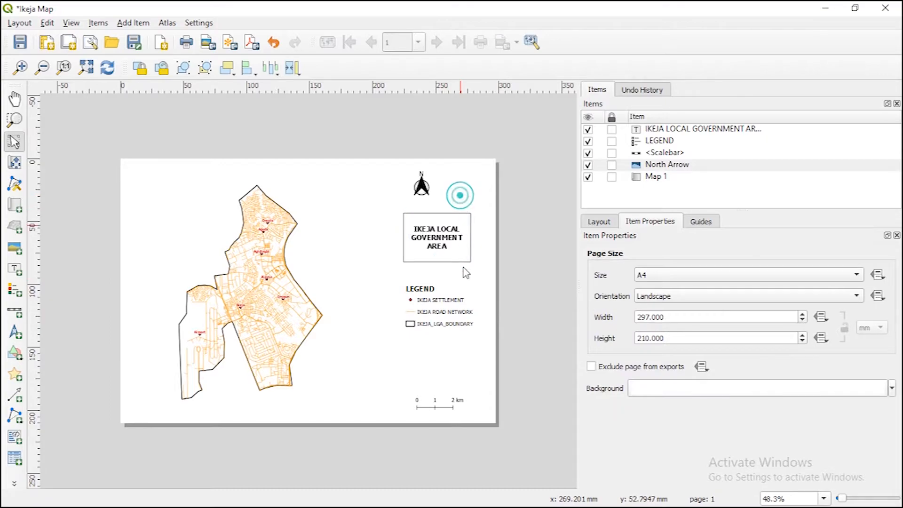
Enable a frame around the legend
click(378, 197)
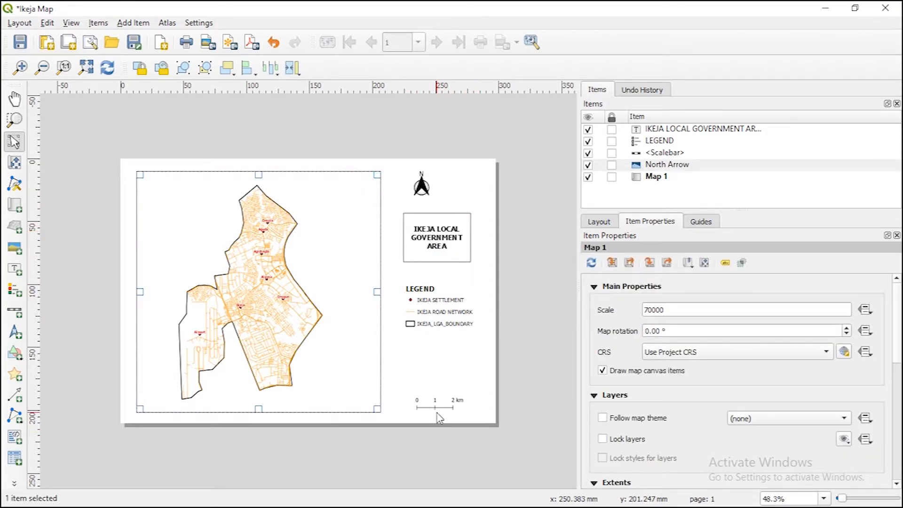
click(435, 316)
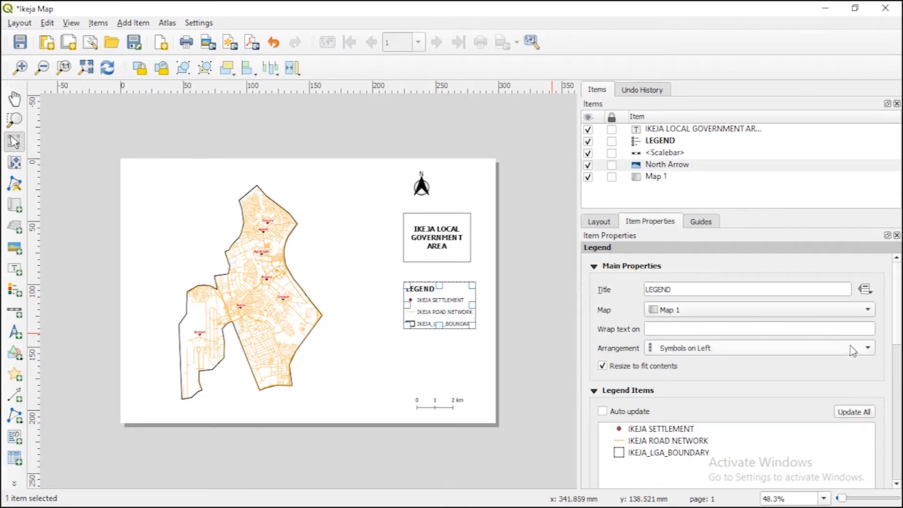
scroll(889, 301, down, 15)
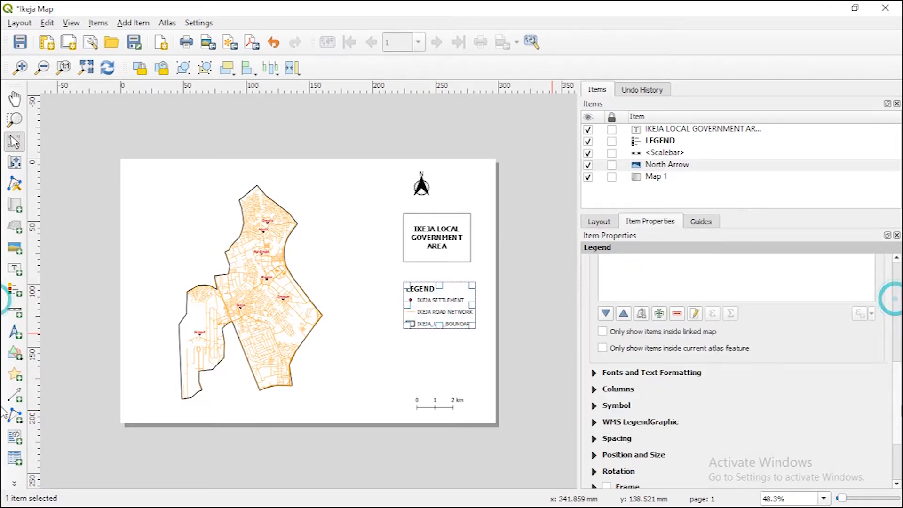
click(606, 385)
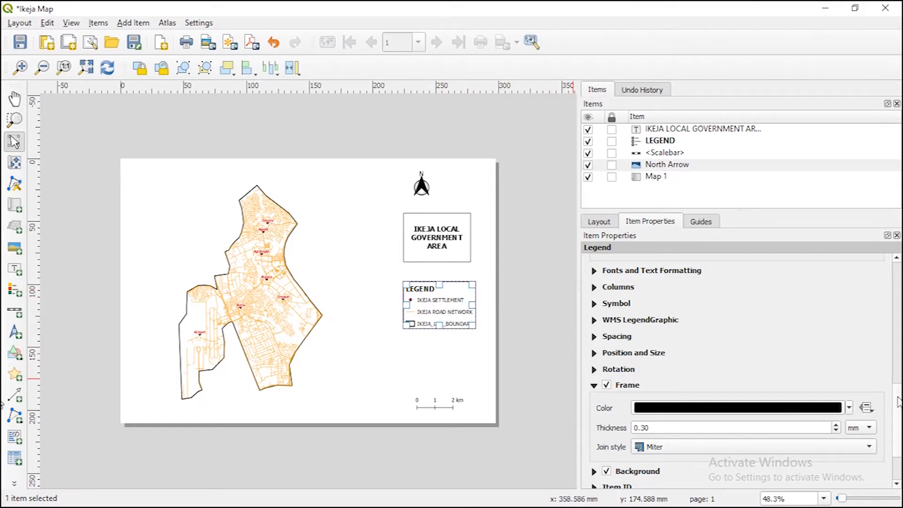
scroll(898, 402, down, 5)
Set the legend's background color to light pink and deselect the legend
click(595, 401)
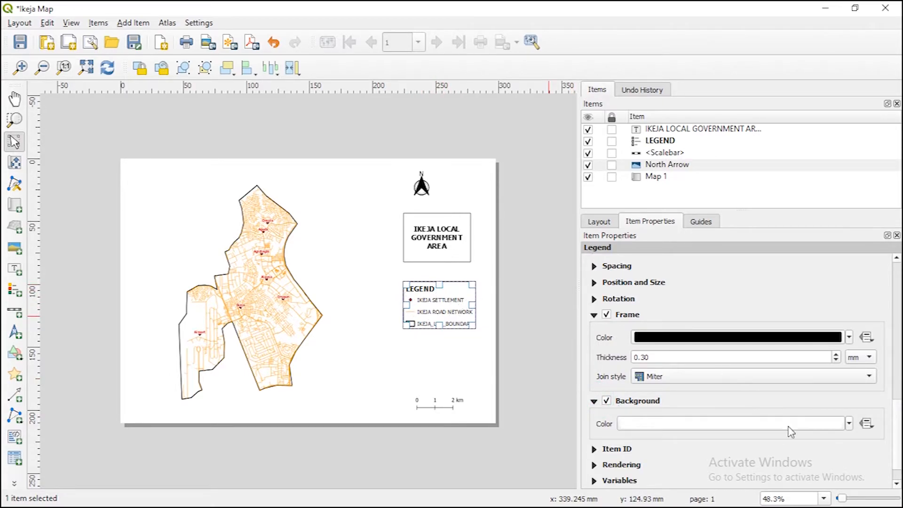
click(851, 424)
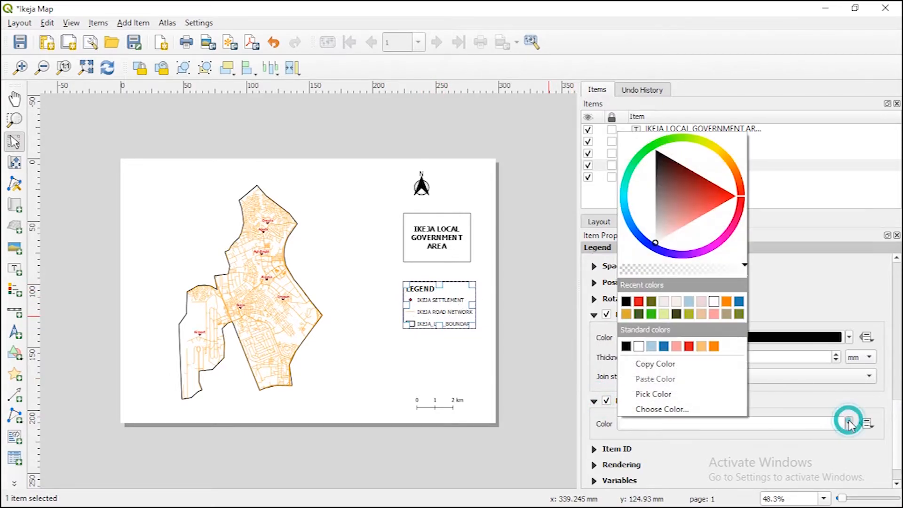
click(702, 313)
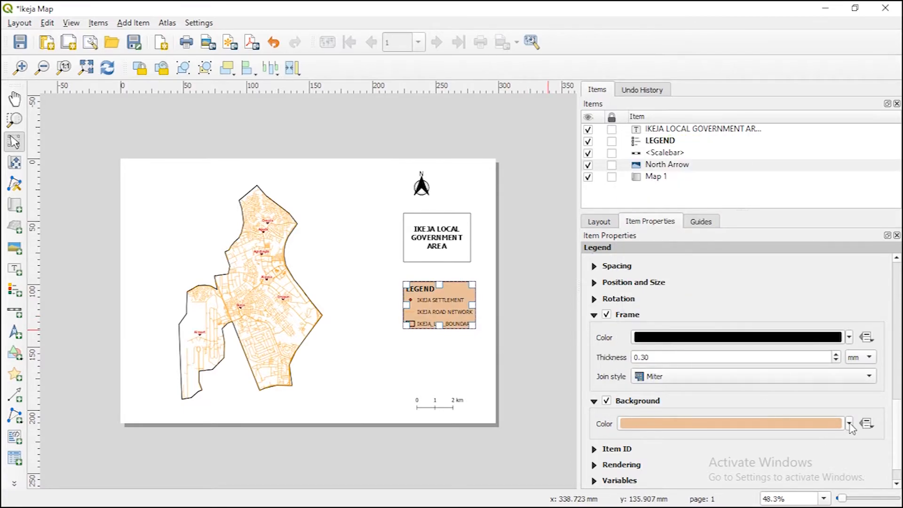
click(850, 424)
click(715, 302)
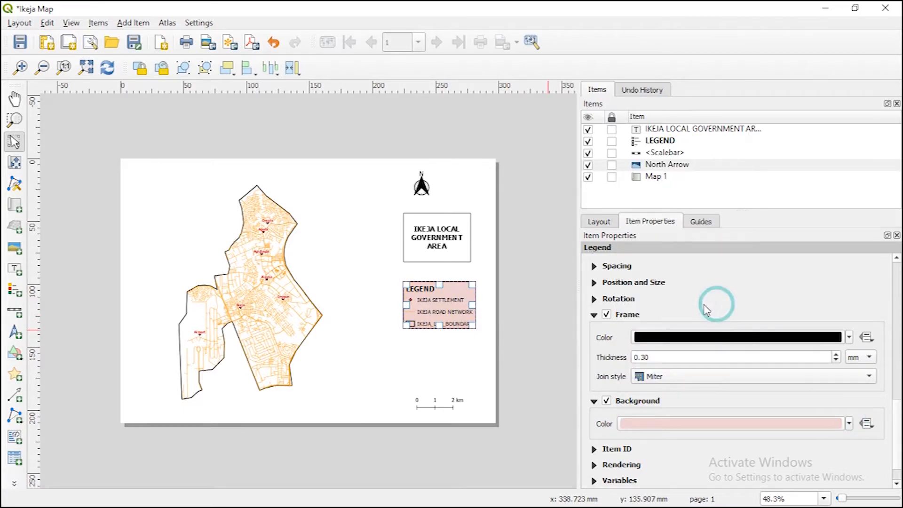
click(460, 349)
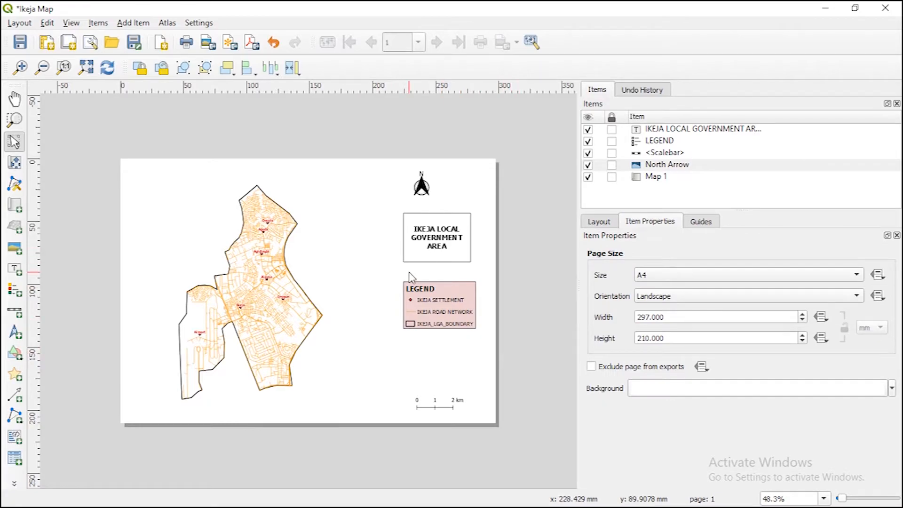
Move the scale bar slightly left so it lines up with the legend's left edge, and deselect it
click(249, 292)
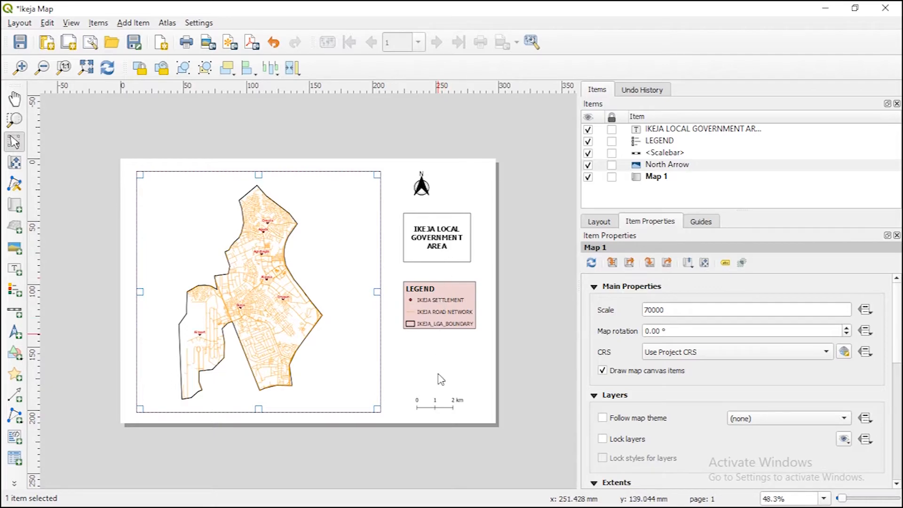
click(440, 411)
drag(440, 409, 421, 403)
click(433, 338)
Add a new grid to Map 1
click(299, 279)
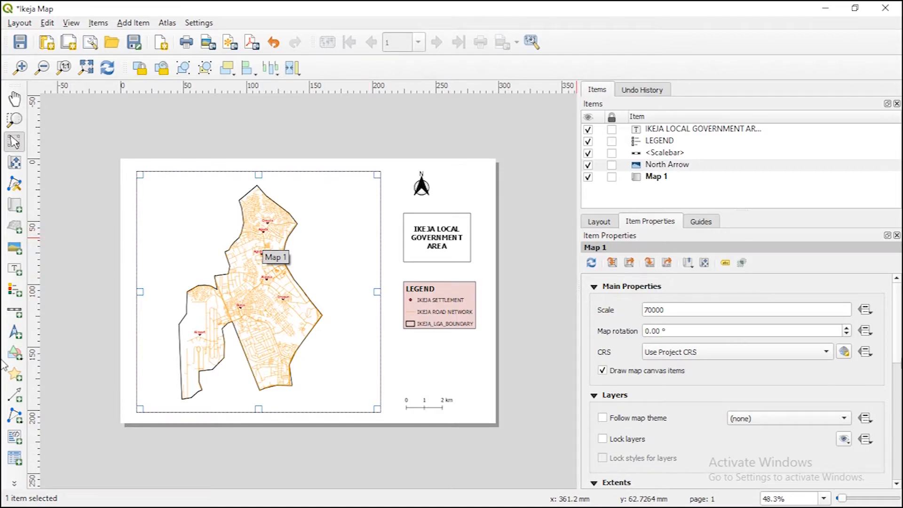
scroll(885, 333, down, 6)
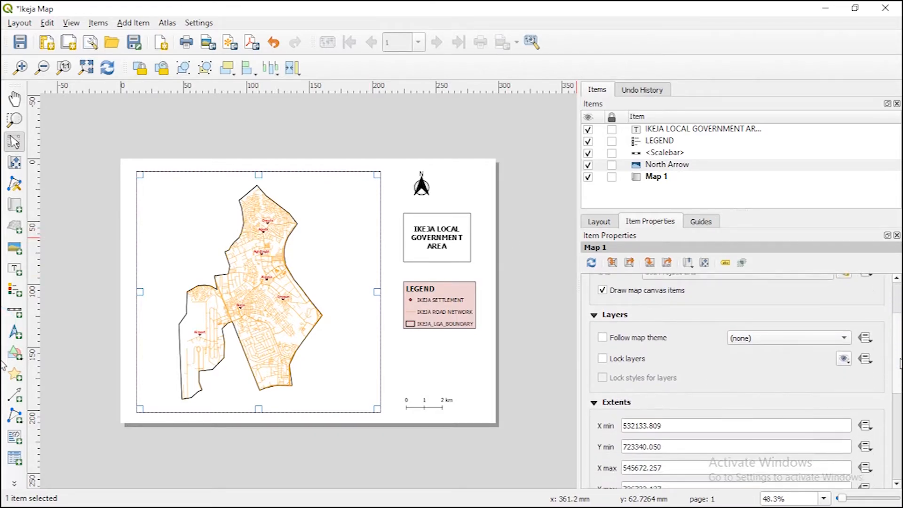
scroll(899, 446, down, 5)
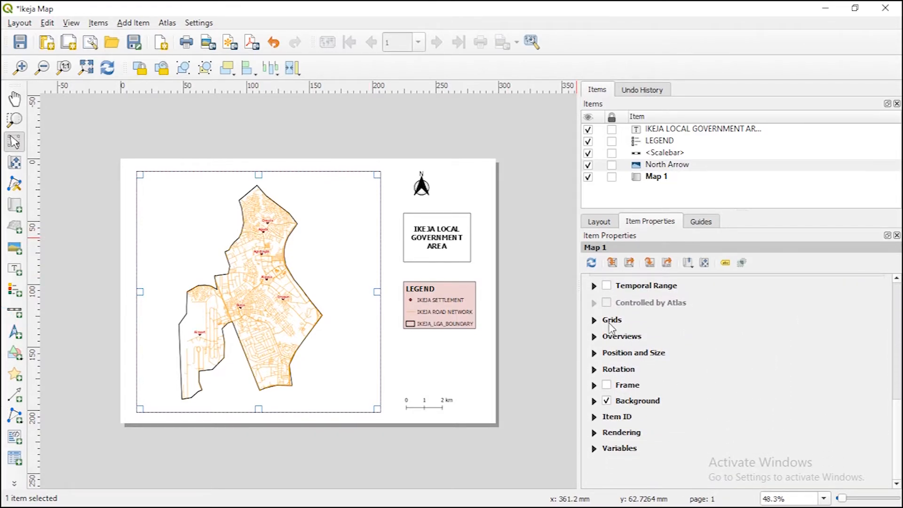
click(594, 320)
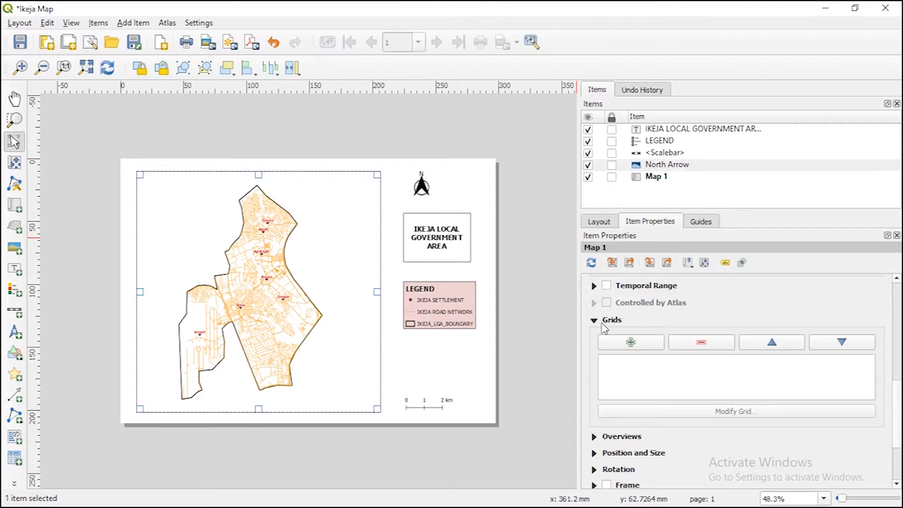
click(636, 342)
click(631, 358)
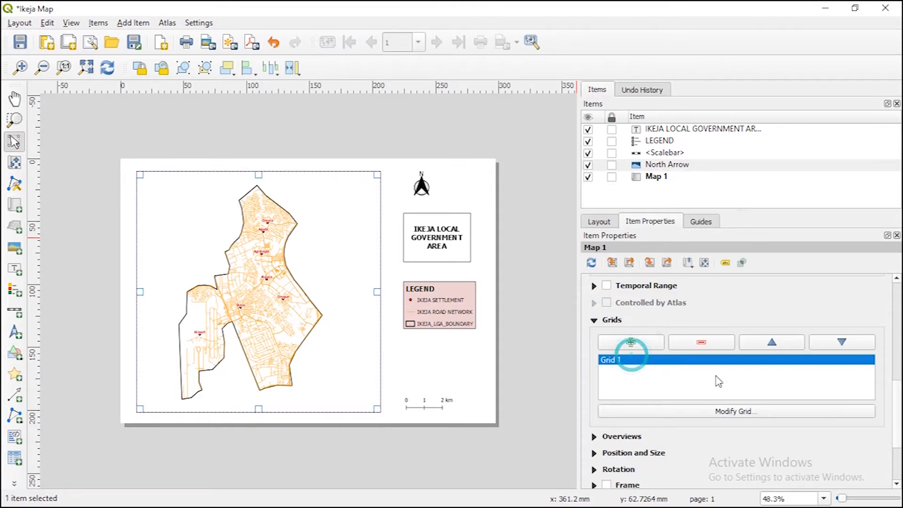
Set the X interval of Map 1's grid to 10 map units and inspect the grid lines on the map
click(748, 412)
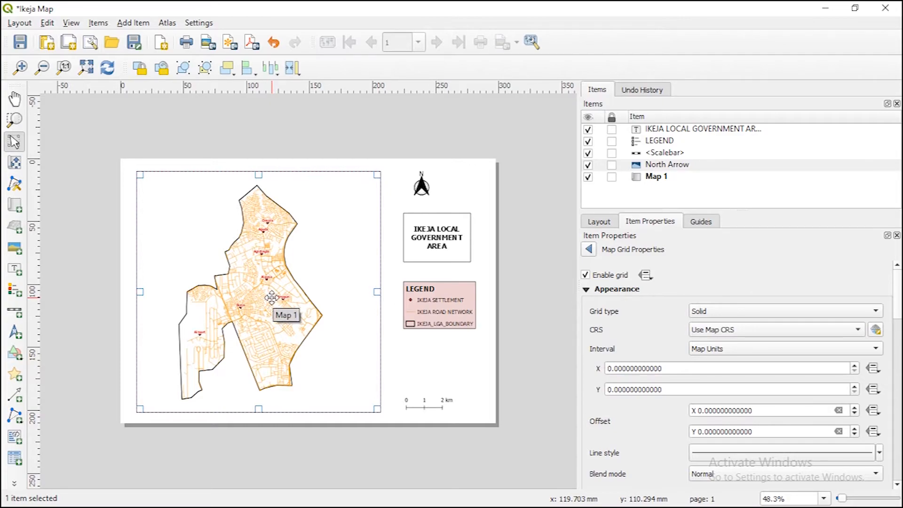
click(609, 369)
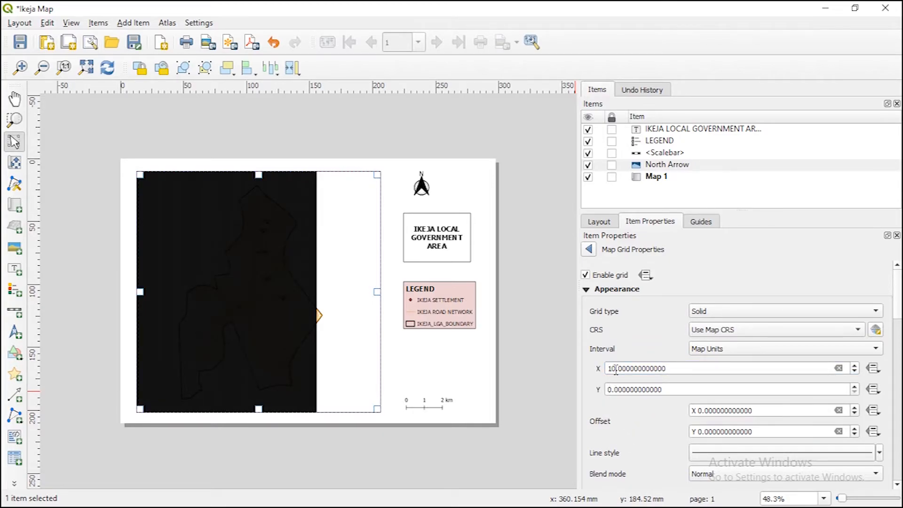
scroll(239, 284, up, 1)
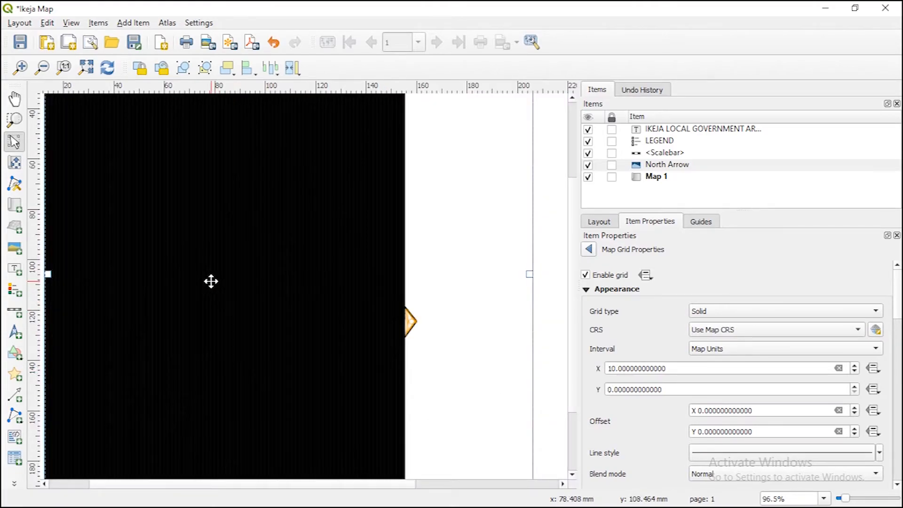
scroll(304, 383, up, 1)
scroll(305, 382, down, 2)
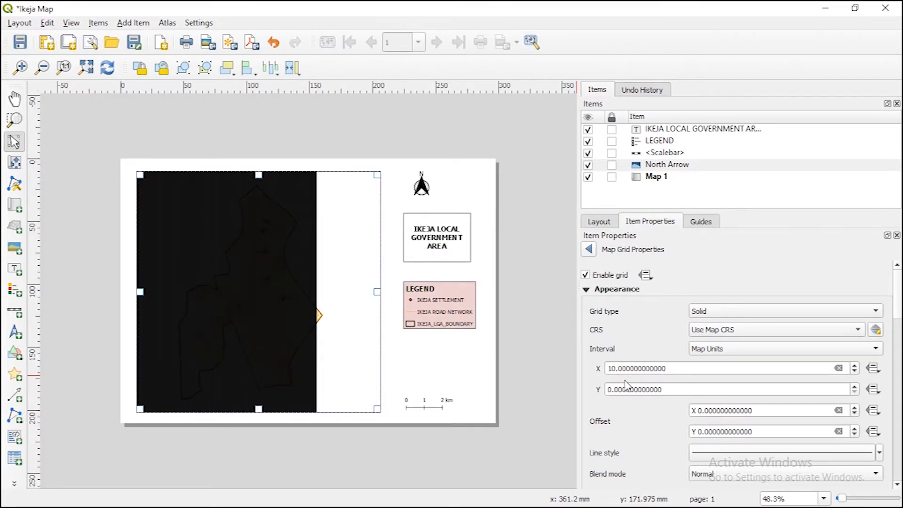
Try X intervals of 100 and 500 map units for Map 1's grid
click(617, 368)
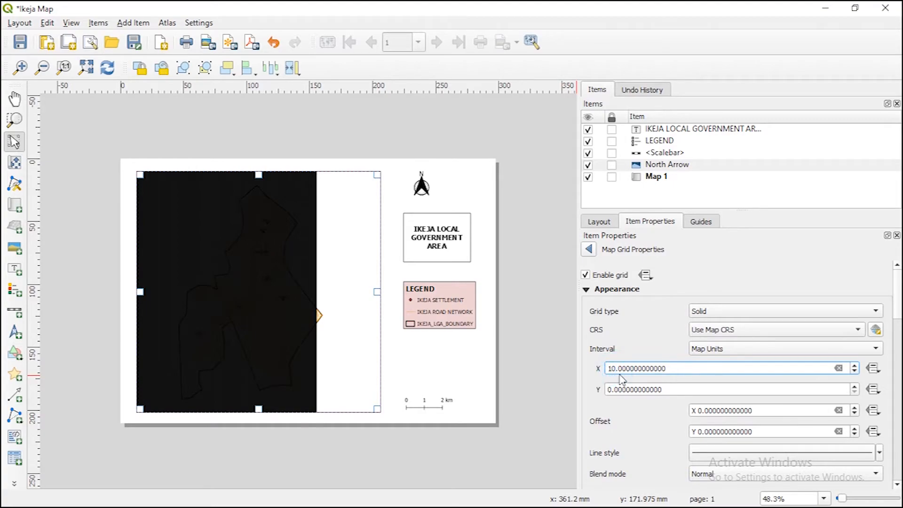
text(0)
click(631, 424)
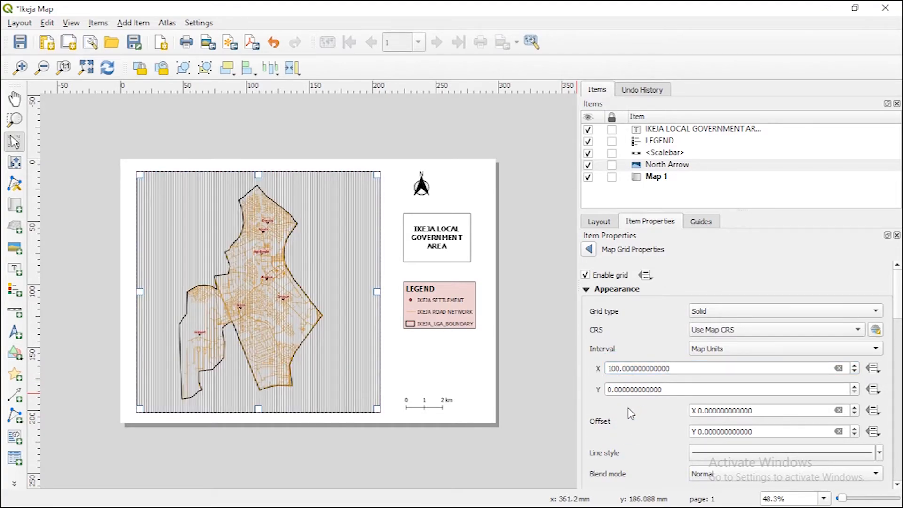
scroll(161, 254, up, 2)
scroll(160, 242, down, 2)
click(611, 368)
key(BackSpace)
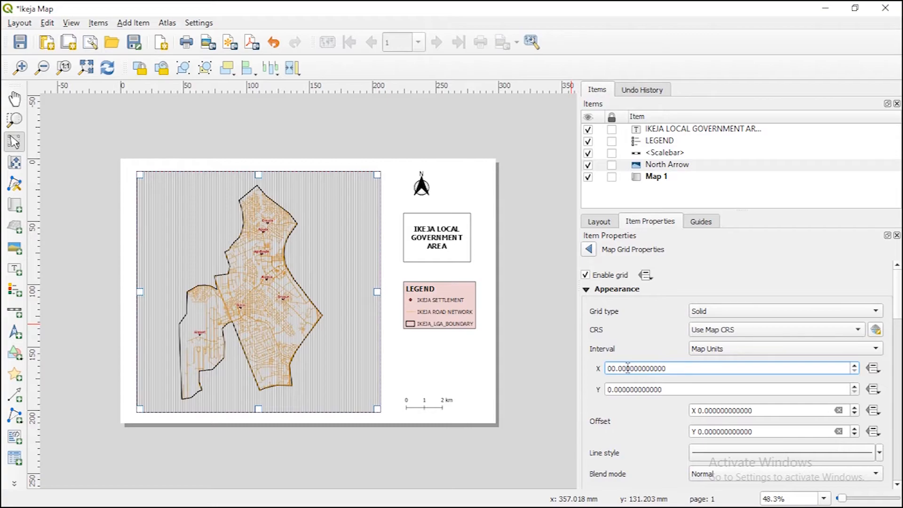
text(5)
click(644, 434)
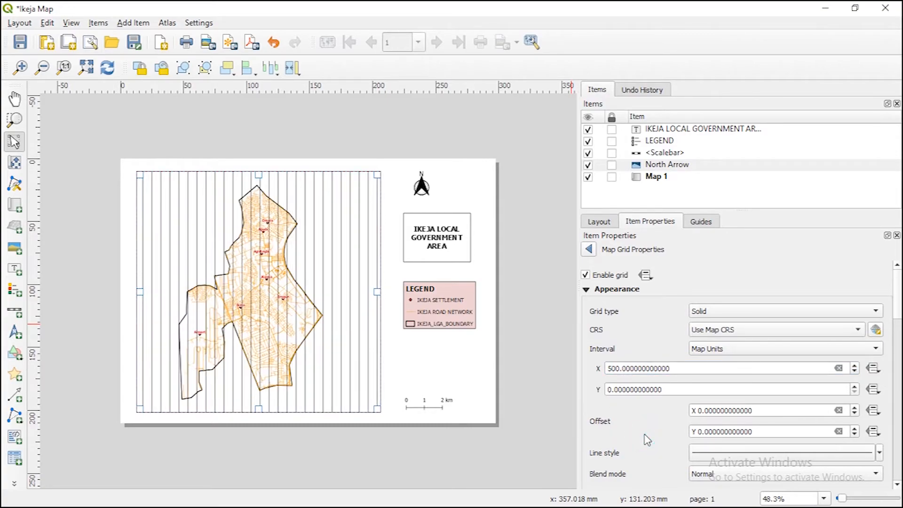
Try wider X intervals of 1000 and 5000 map units for Map 1's grid
click(609, 369)
key(BackSpace)
text(10)
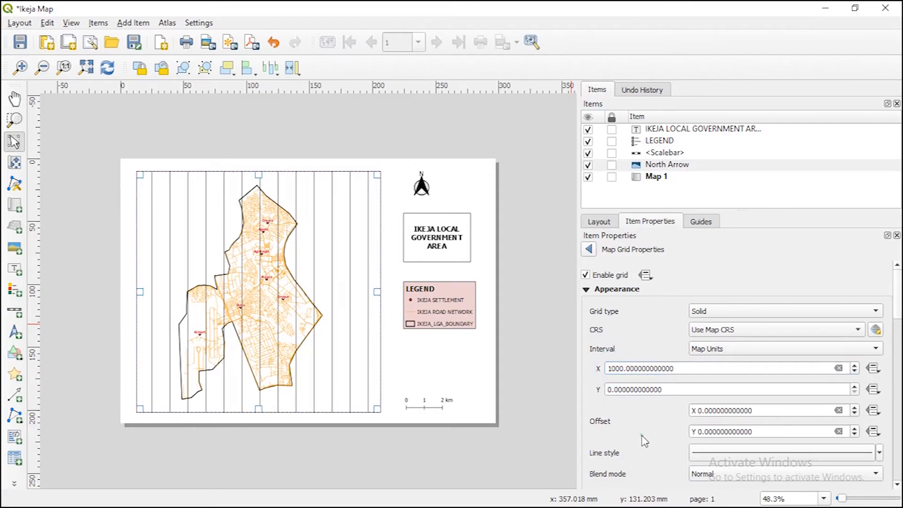
click(610, 369)
click(607, 369)
key(Delete)
click(632, 433)
Set both the X and Y intervals of Map 1's grid to 3000 map units
click(610, 370)
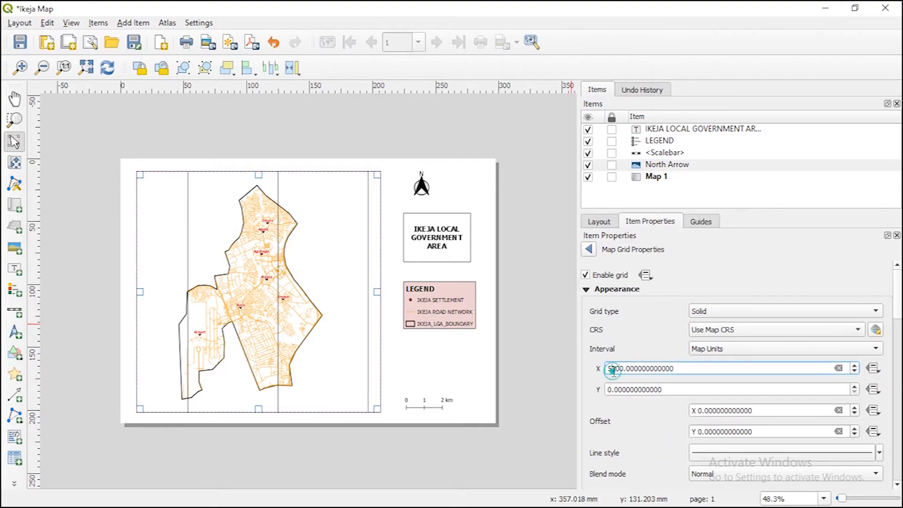
text(3)
click(649, 437)
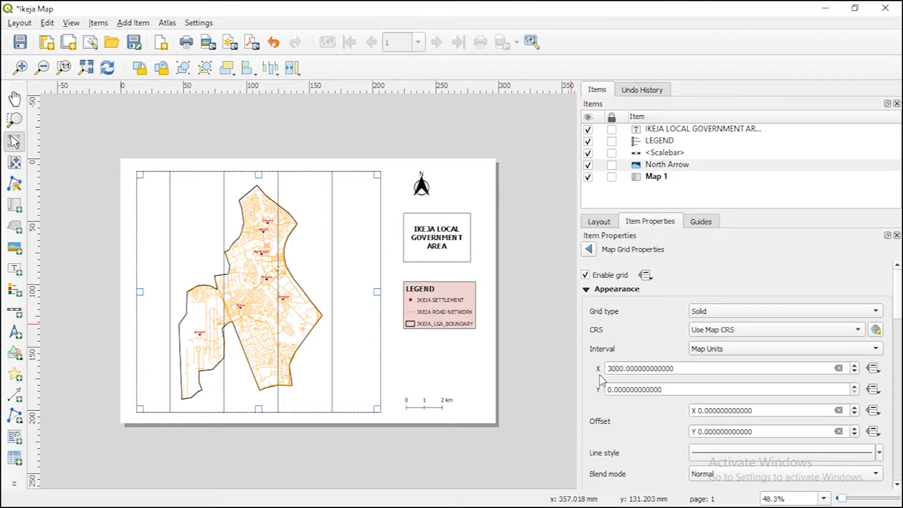
text(0)
click(629, 428)
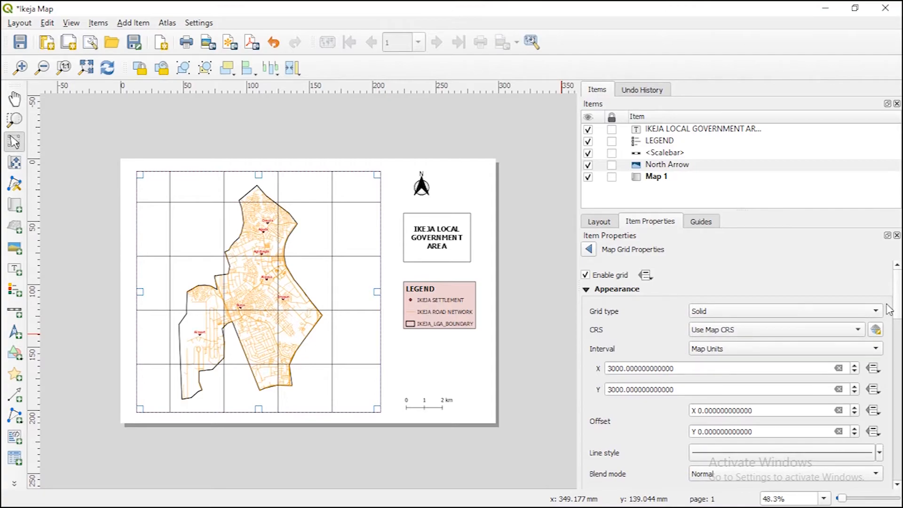
Enable drawing of coordinates for Map 1's grid and expand the coordinate settings
scroll(880, 267, down, 8)
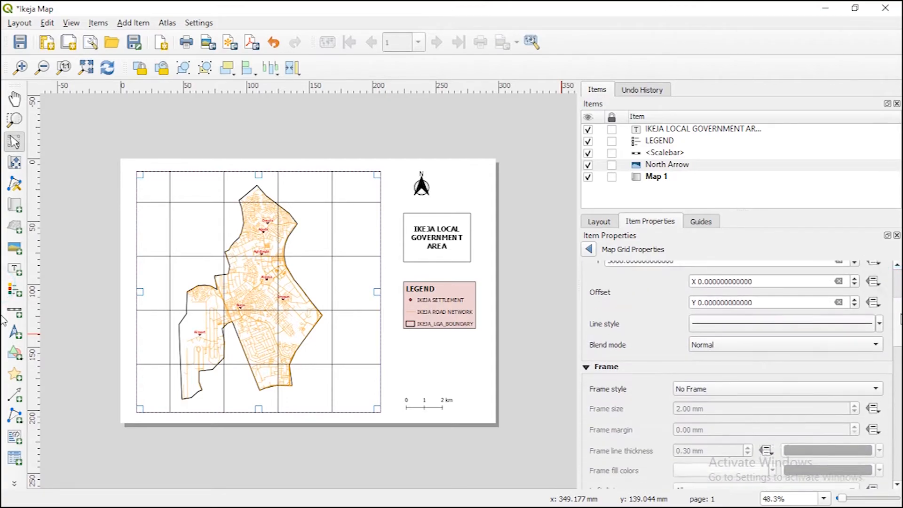
scroll(830, 366, down, 6)
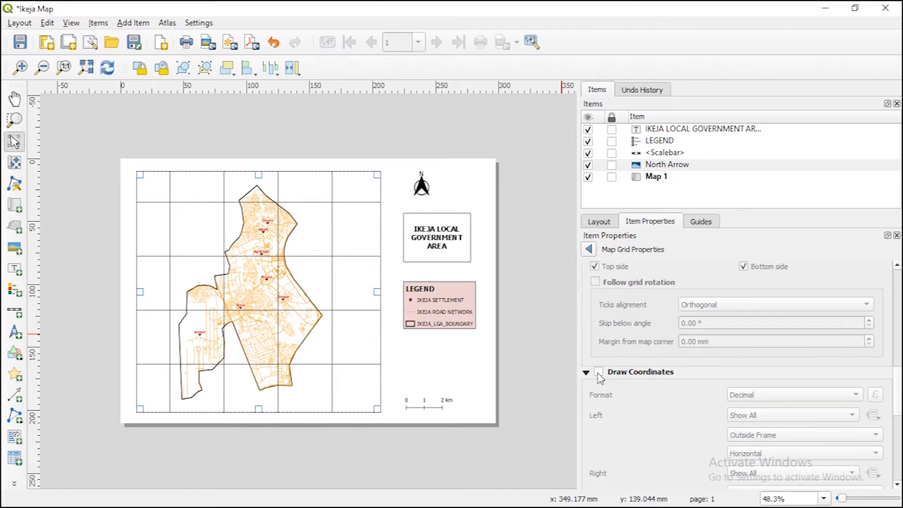
click(594, 371)
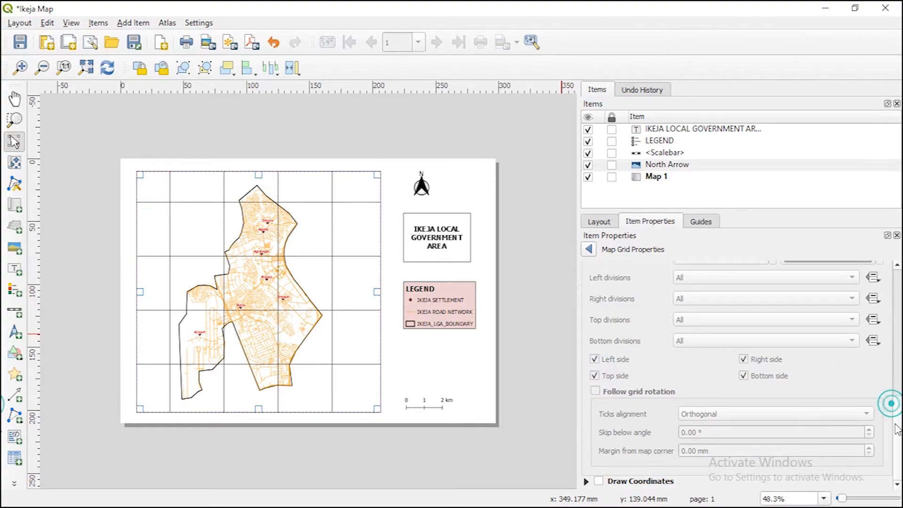
click(586, 481)
click(599, 269)
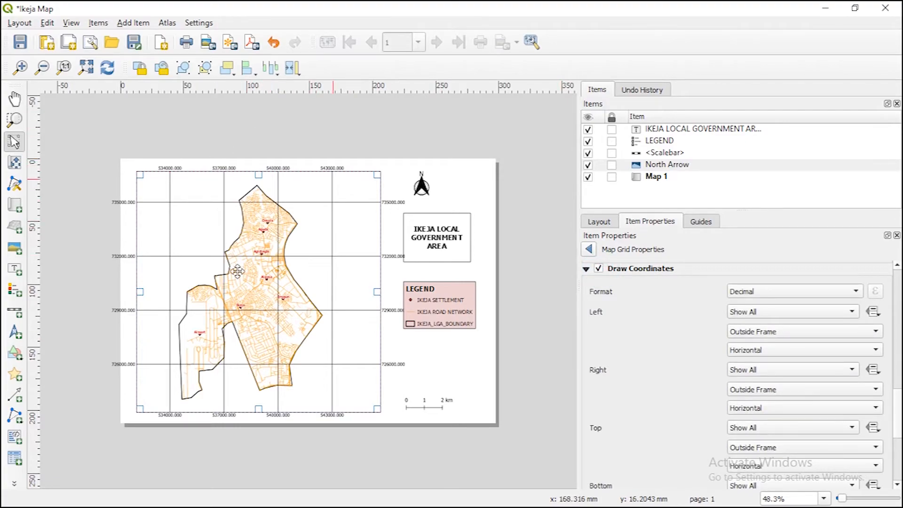
Set the coordinate precision of the grid labels to 0 and check the labels around the map
scroll(332, 167, up, 1)
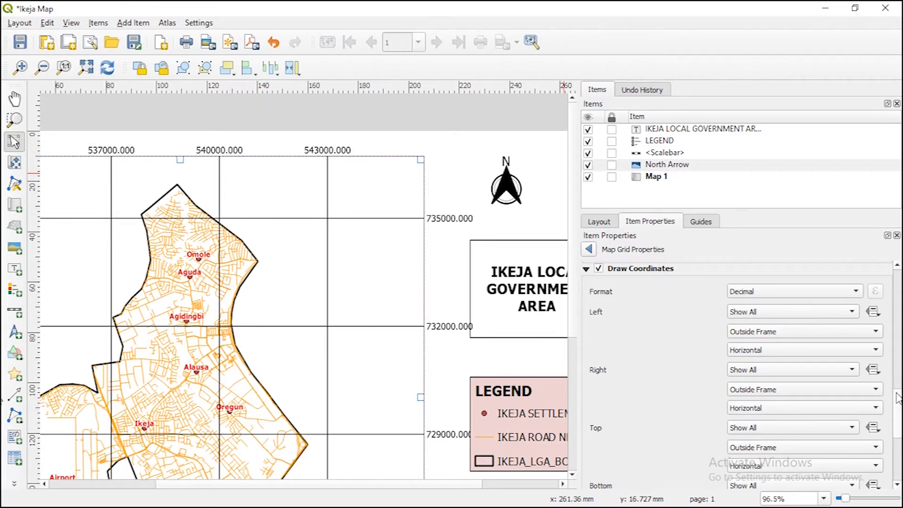
scroll(886, 443, down, 5)
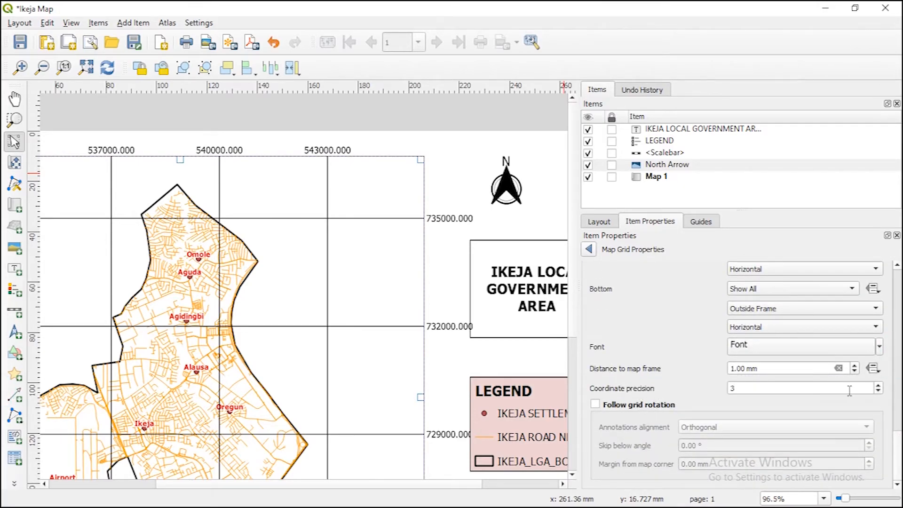
click(878, 391)
click(878, 391)
click(877, 391)
scroll(301, 209, down, 1)
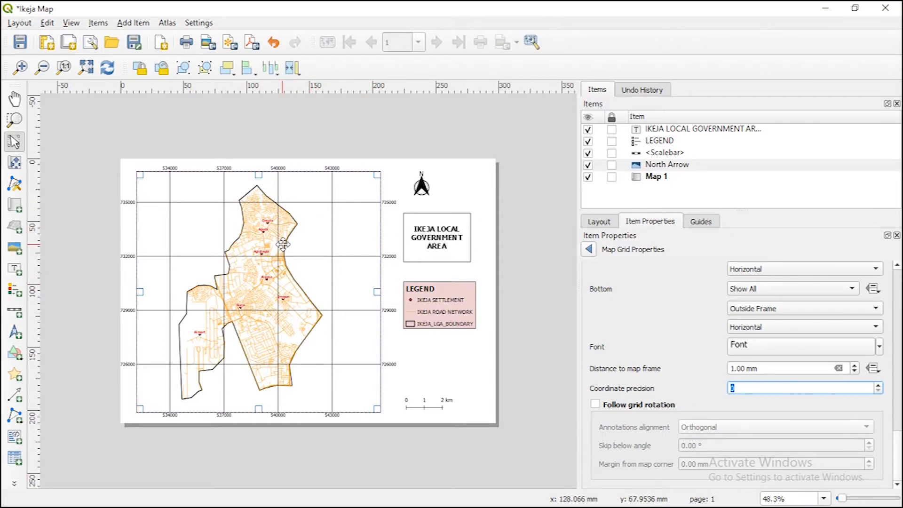
Return to Map 1's properties, reopen its grid settings and try the Cross grid type
click(588, 249)
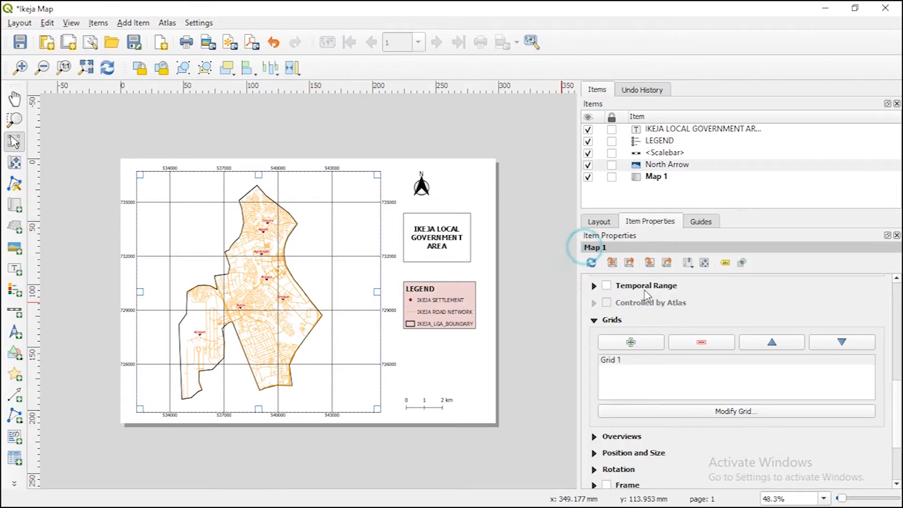
scroll(656, 321, up, 5)
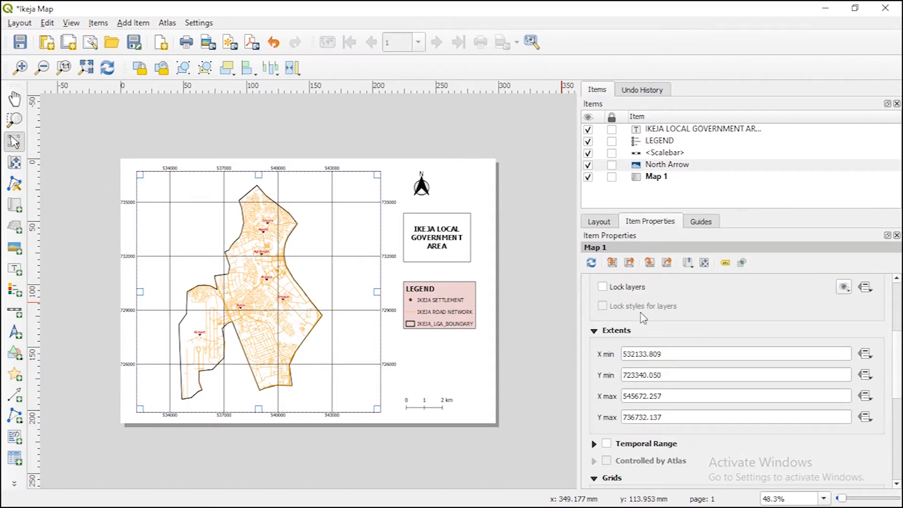
scroll(654, 325, up, 5)
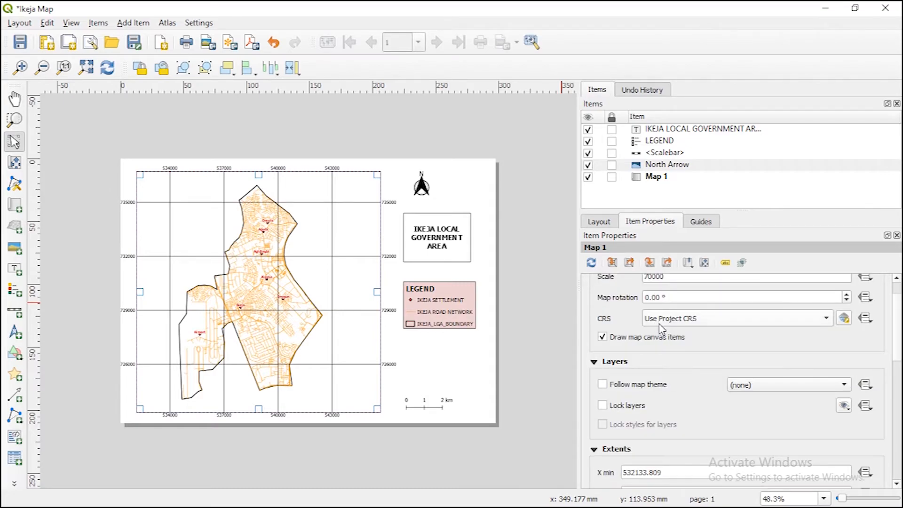
scroll(659, 329, down, 6)
scroll(669, 358, down, 3)
click(624, 323)
click(710, 370)
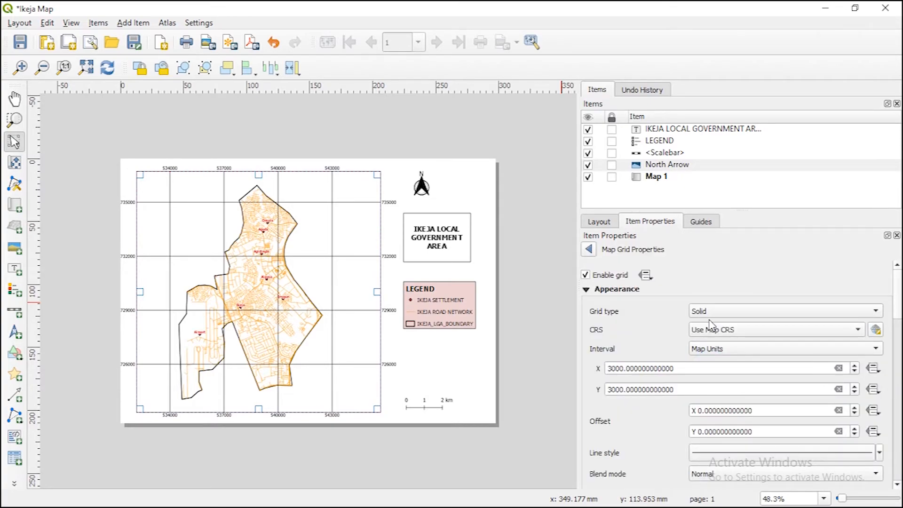
click(716, 312)
click(711, 326)
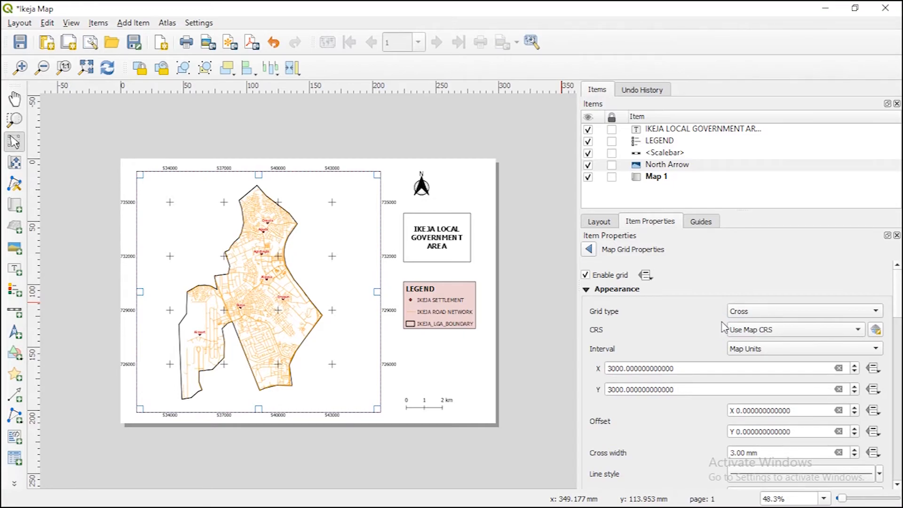
Try the Markers and the Frame and annotations only grid types, and set the grid type back to Solid
click(747, 312)
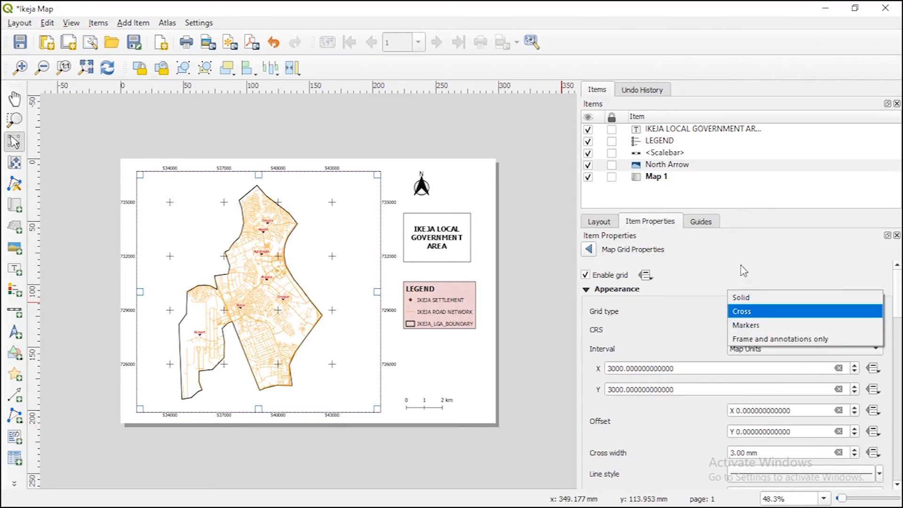
click(752, 324)
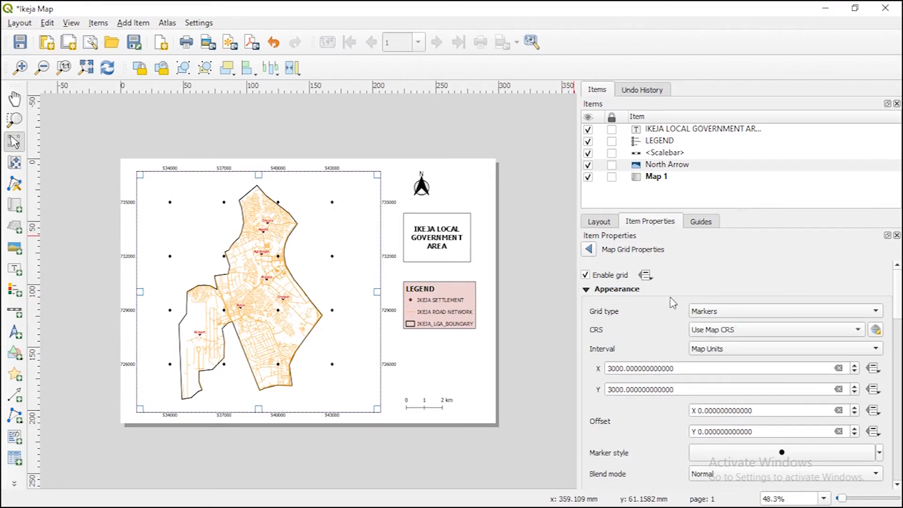
click(712, 312)
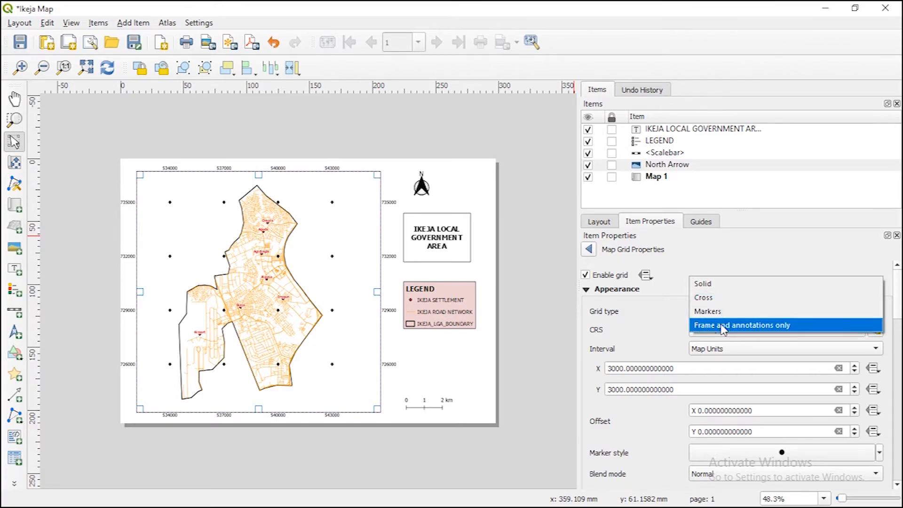
click(723, 327)
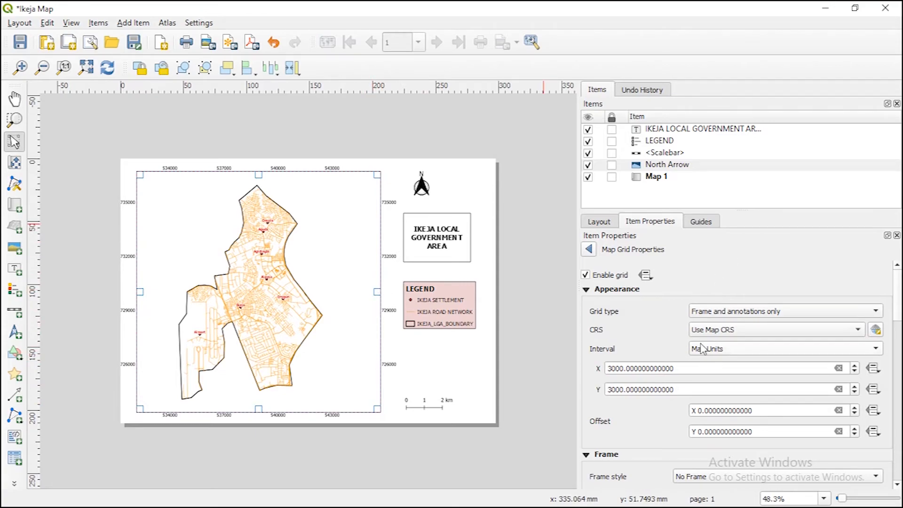
click(719, 310)
click(707, 268)
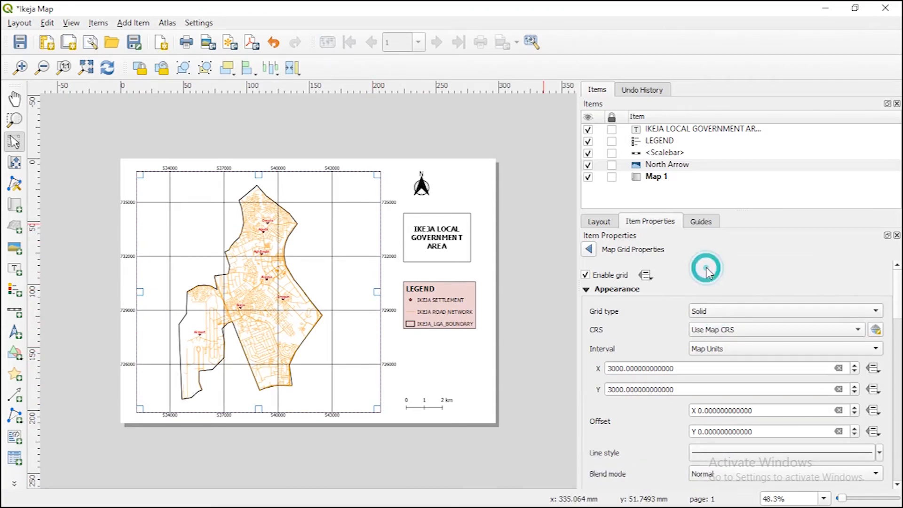
Change the line color of Map 1's grid to a very light pink and return to the grid settings
drag(898, 303, 900, 326)
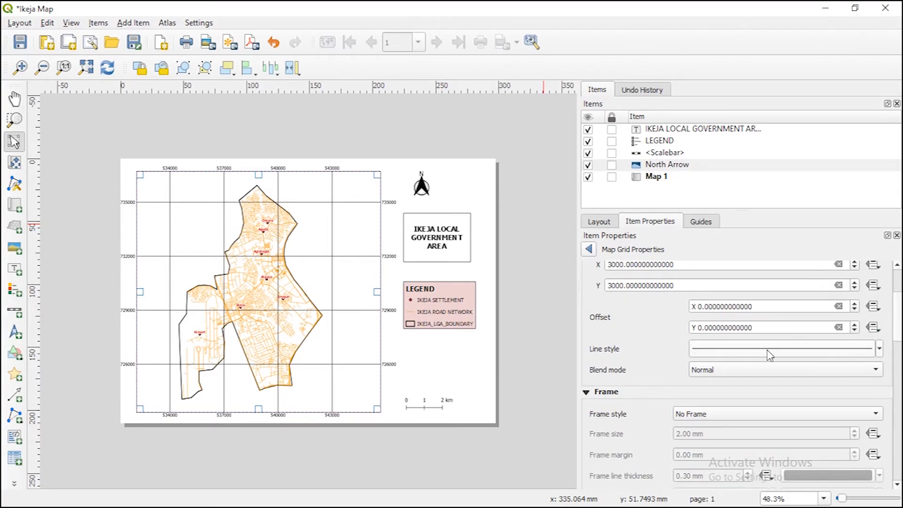
click(856, 355)
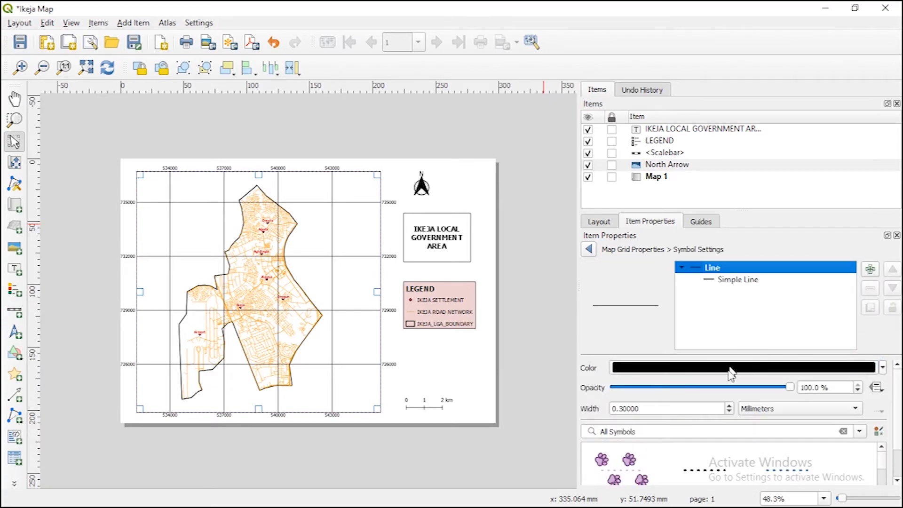
click(883, 368)
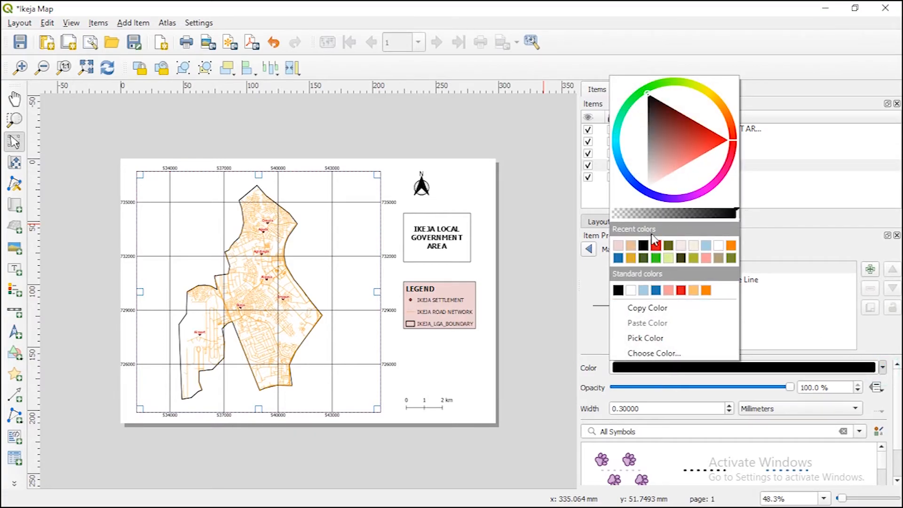
click(681, 246)
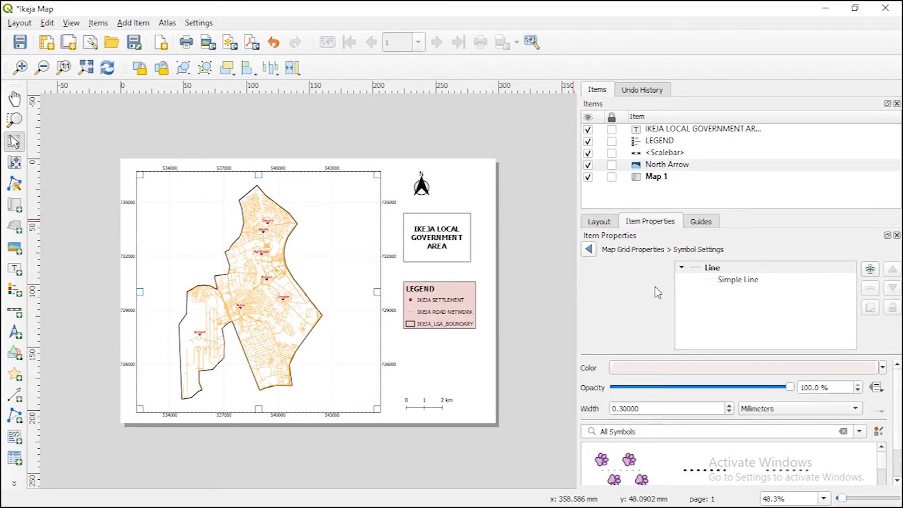
click(589, 250)
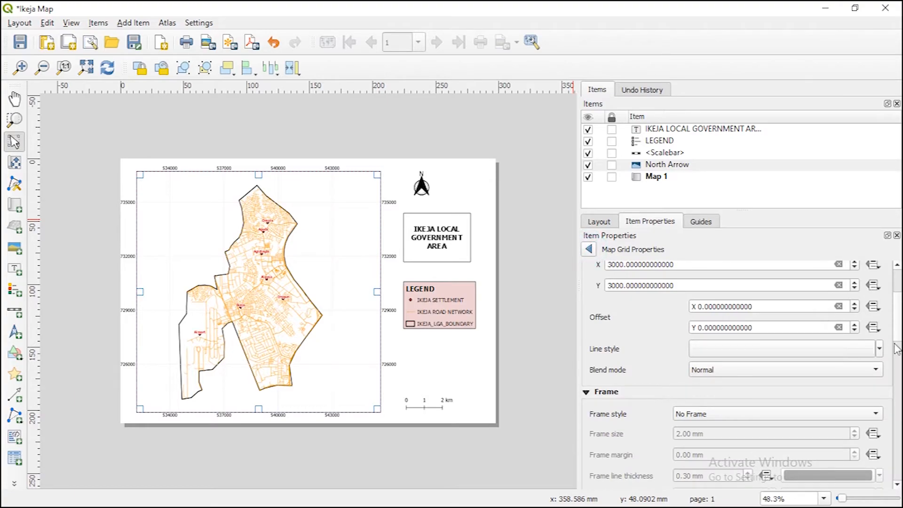
Set the format of the grid's coordinates to Decimal with Suffix
drag(901, 330, 901, 333)
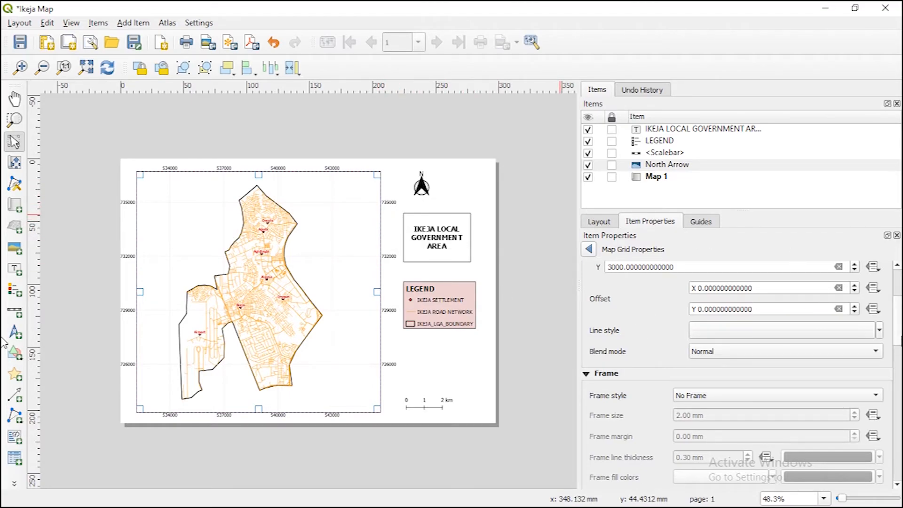
scroll(898, 407, down, 15)
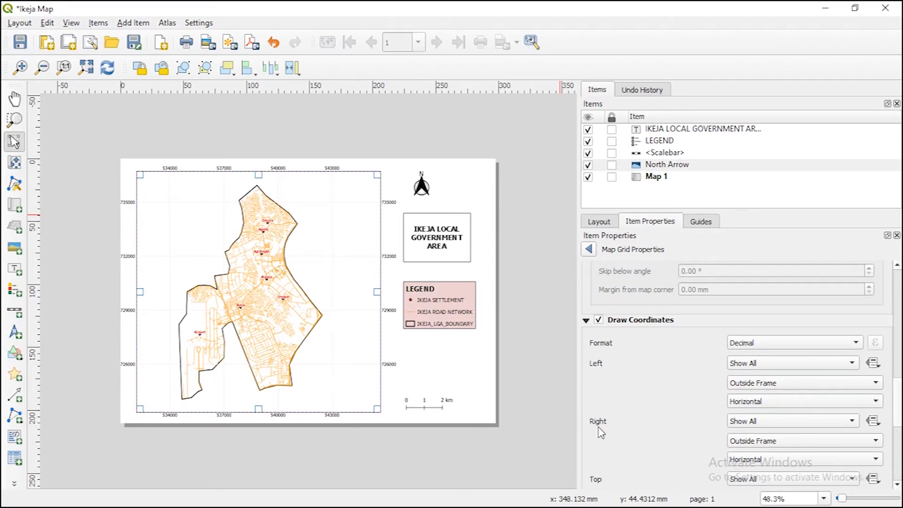
scroll(898, 400, down, 2)
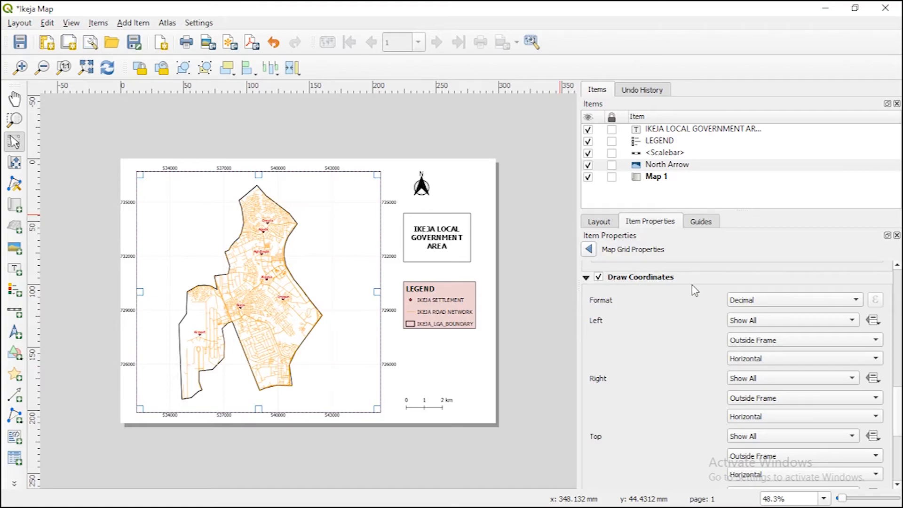
click(750, 300)
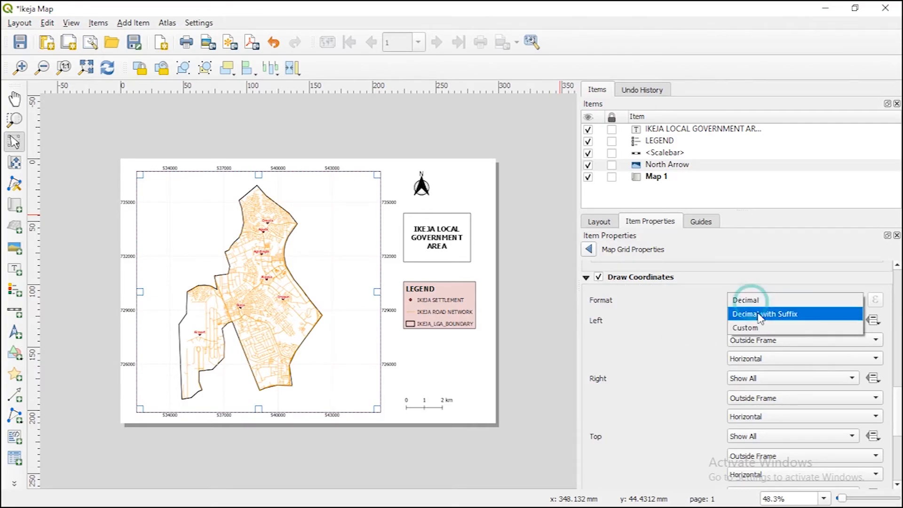
click(757, 313)
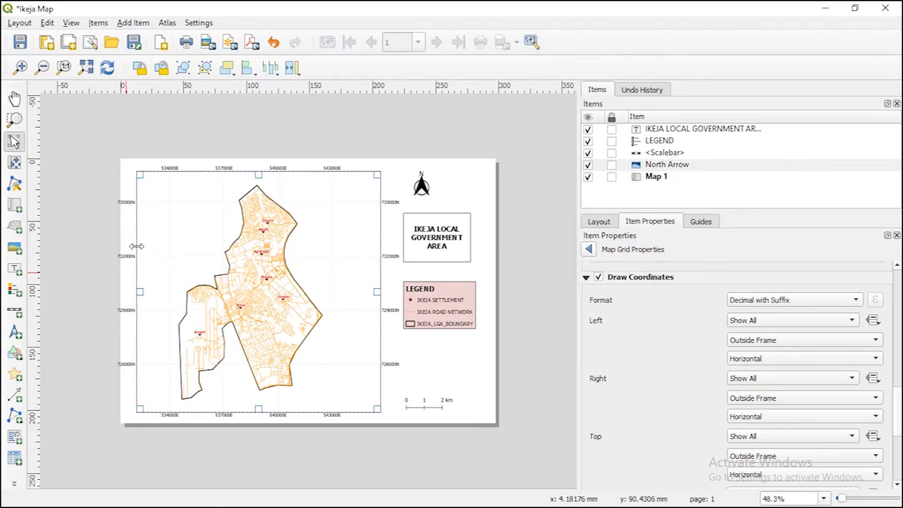
Set the orientation of the grid coordinates on Map 1's left and right sides to Vertical Ascending
click(745, 362)
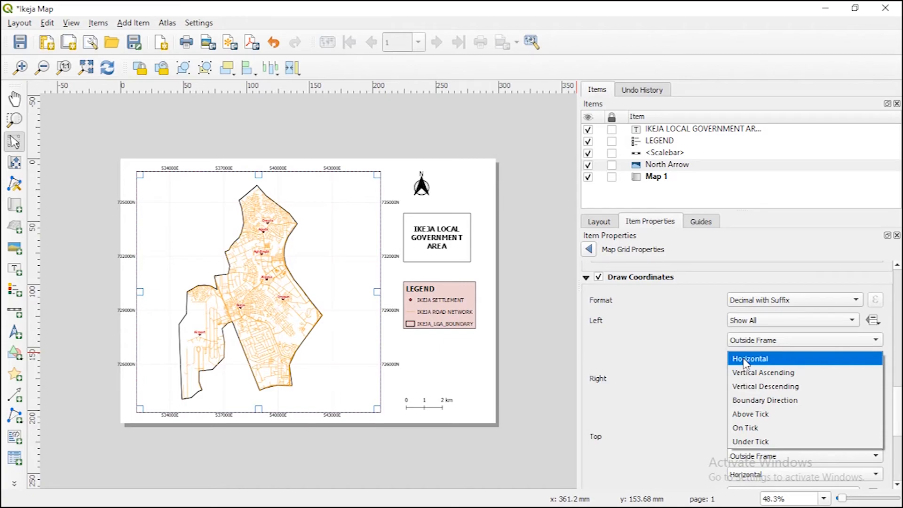
click(745, 360)
click(745, 372)
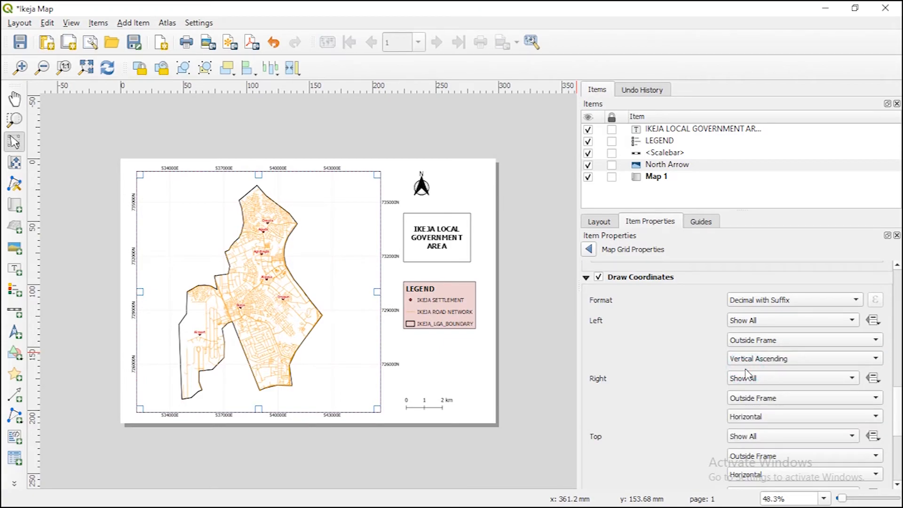
click(747, 416)
click(753, 428)
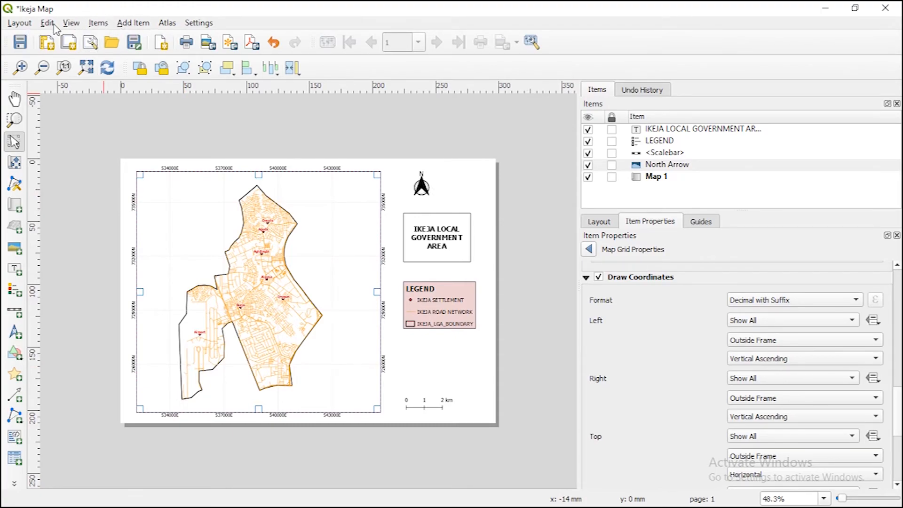
click(128, 24)
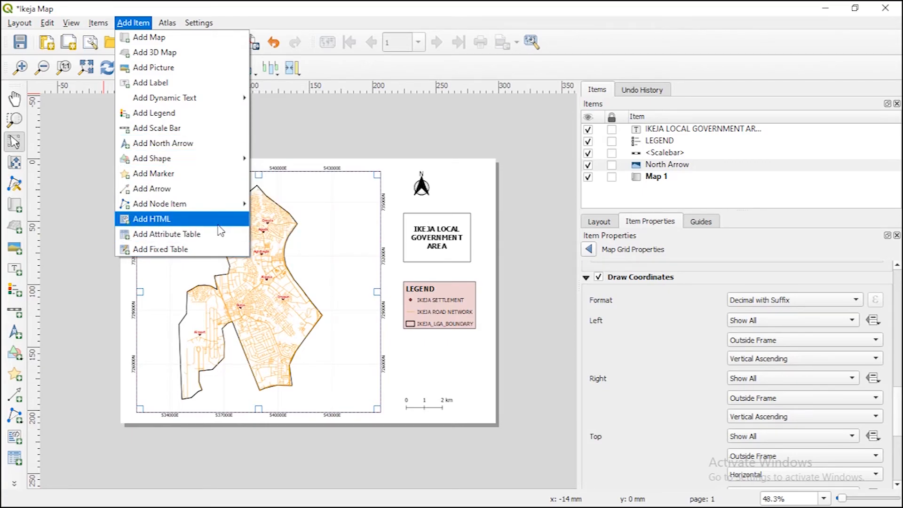
click(297, 22)
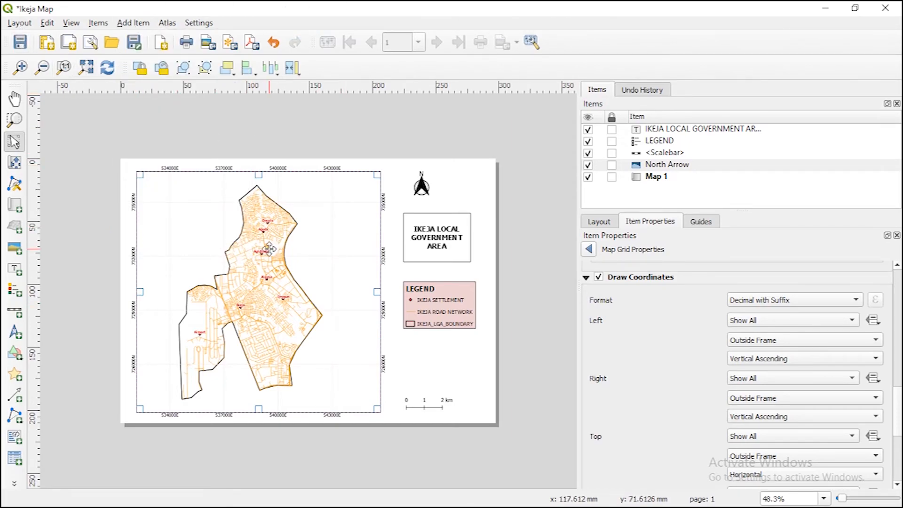
Save the project with the current layout
click(20, 23)
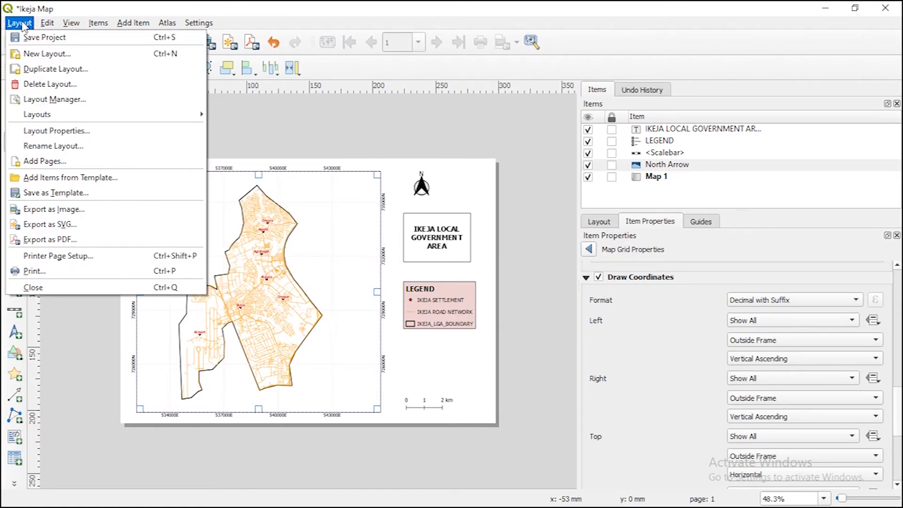
click(29, 38)
Start an image export of the layout in PNG format, named Ikeja Map, in the Map composer folder
click(22, 24)
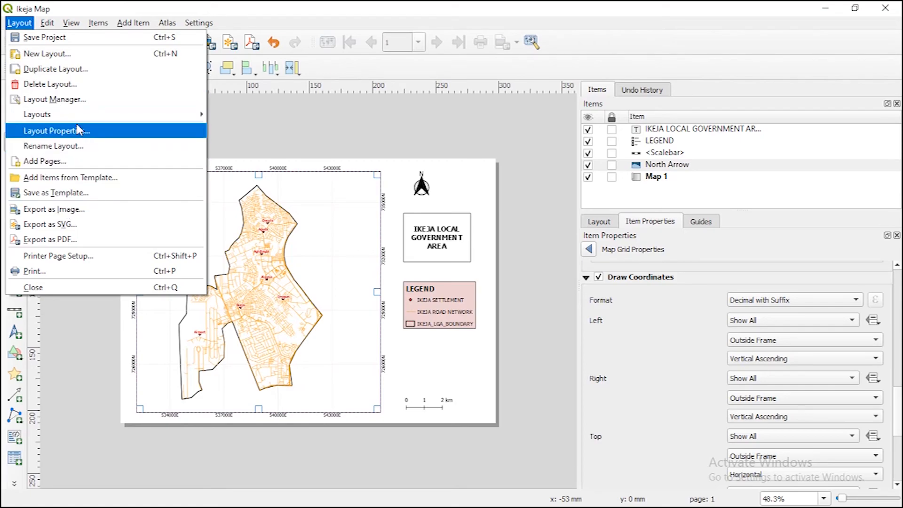
mouse_move(75, 113)
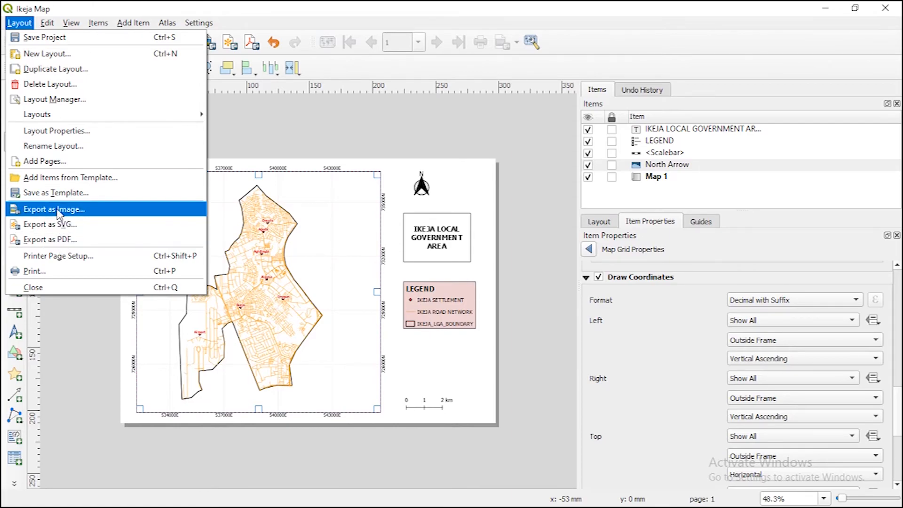
click(60, 210)
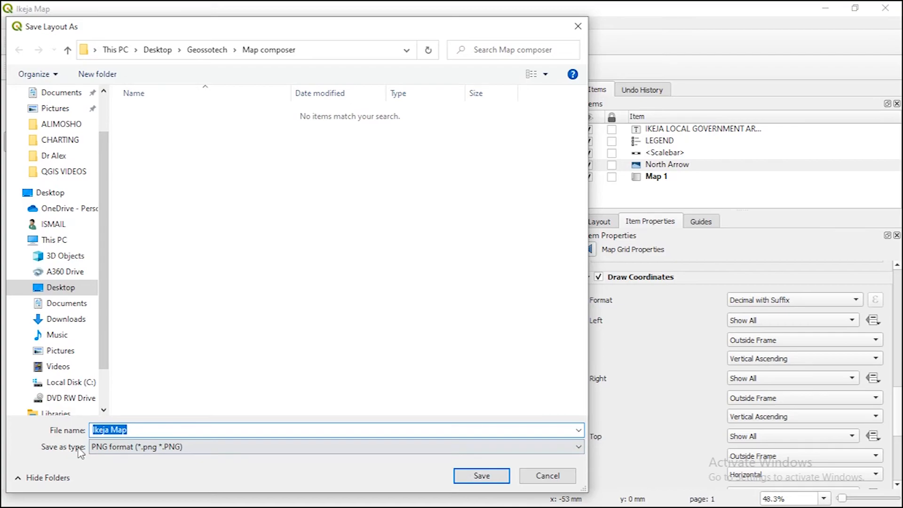
click(122, 448)
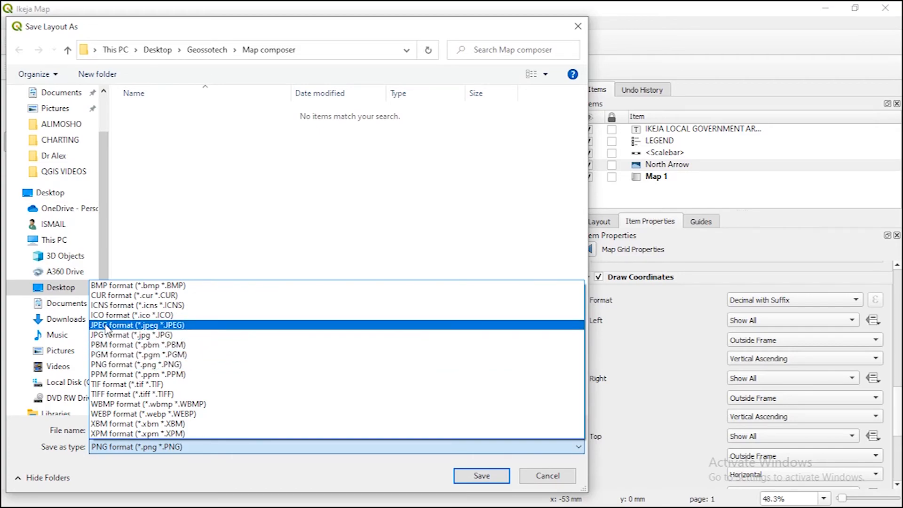
click(113, 364)
click(98, 430)
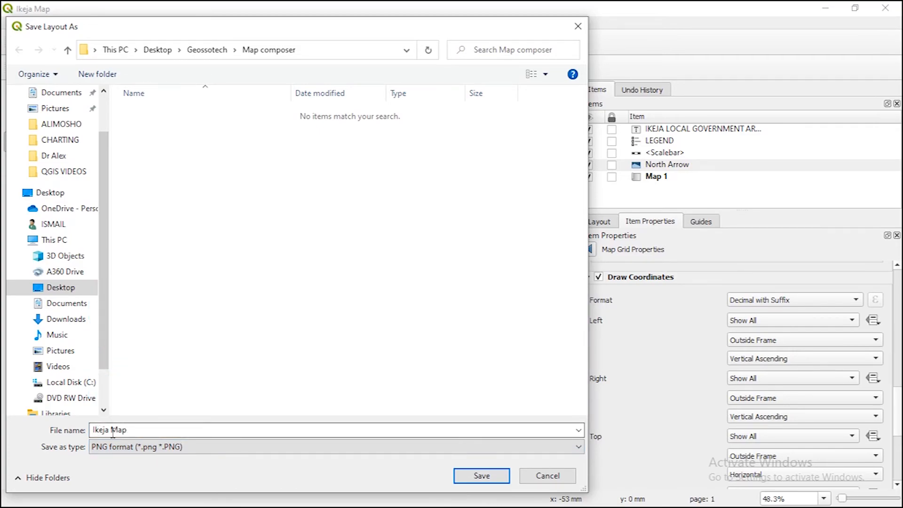
click(479, 471)
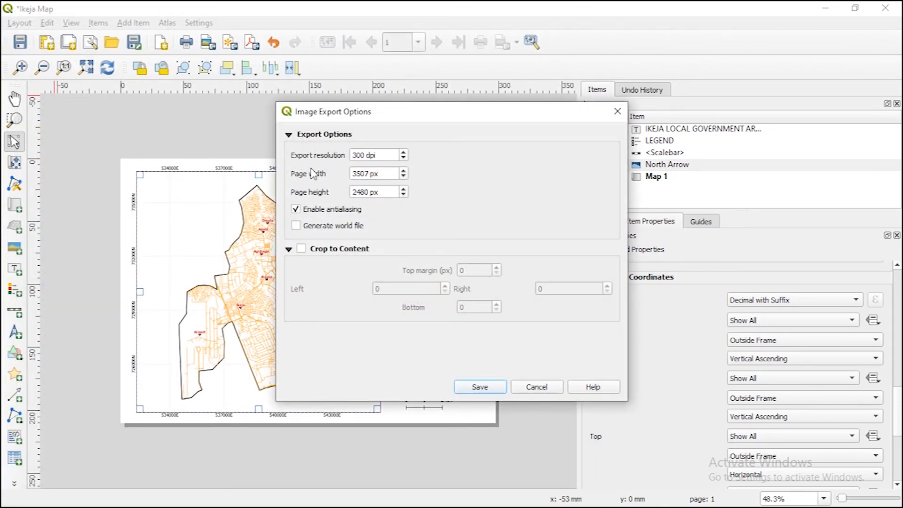
Set the export resolution to 500 dpi and complete the image export
double_click(358, 155)
click(357, 154)
key(BackSpace)
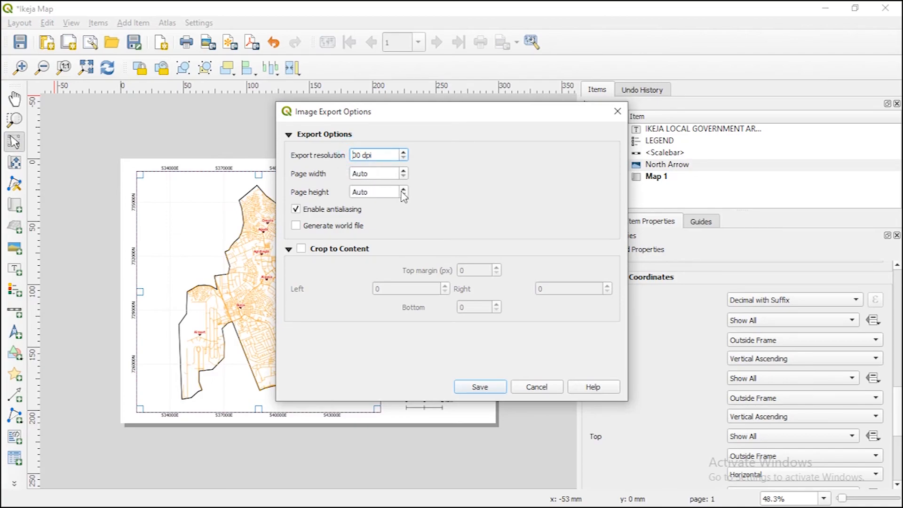
text(5)
click(489, 386)
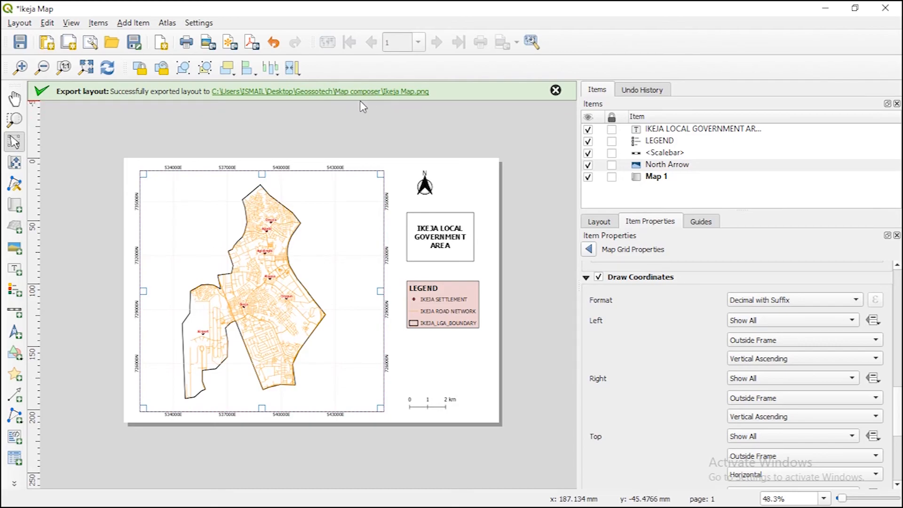
Open the folder of the exported image in File Explorer, examine the map's preview and return to the QGIS layout
click(389, 91)
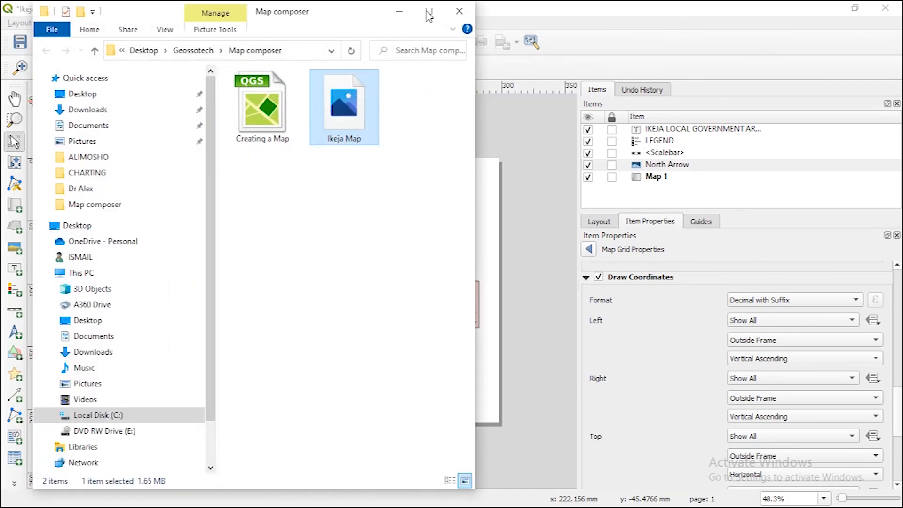
click(429, 13)
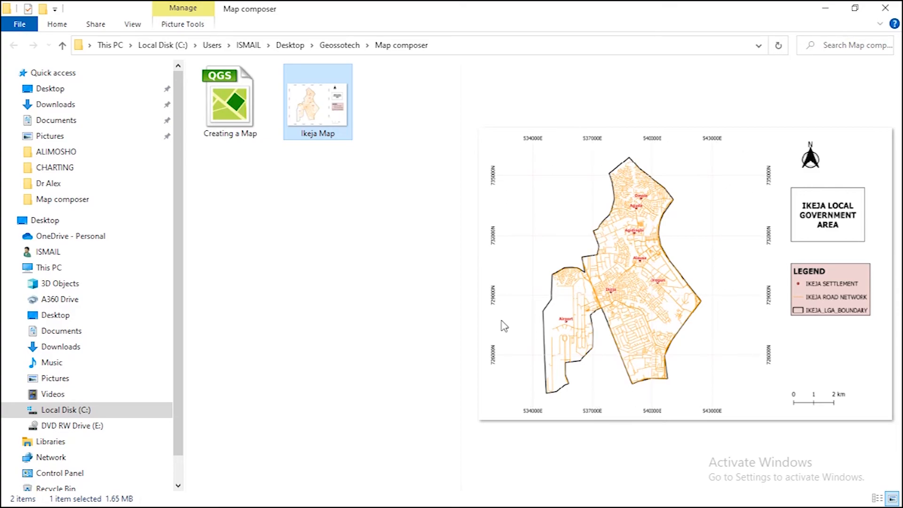
click(821, 10)
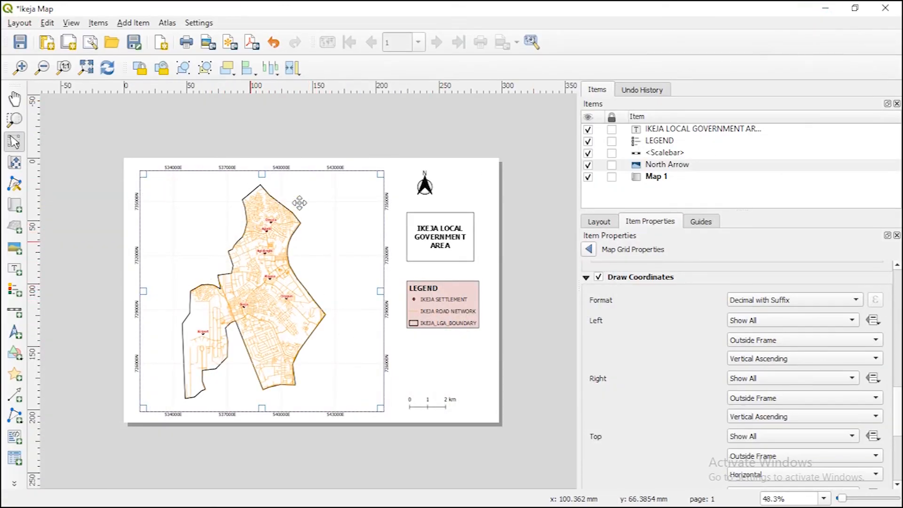
Enable a frame around Map 1 and deselect the map
click(536, 241)
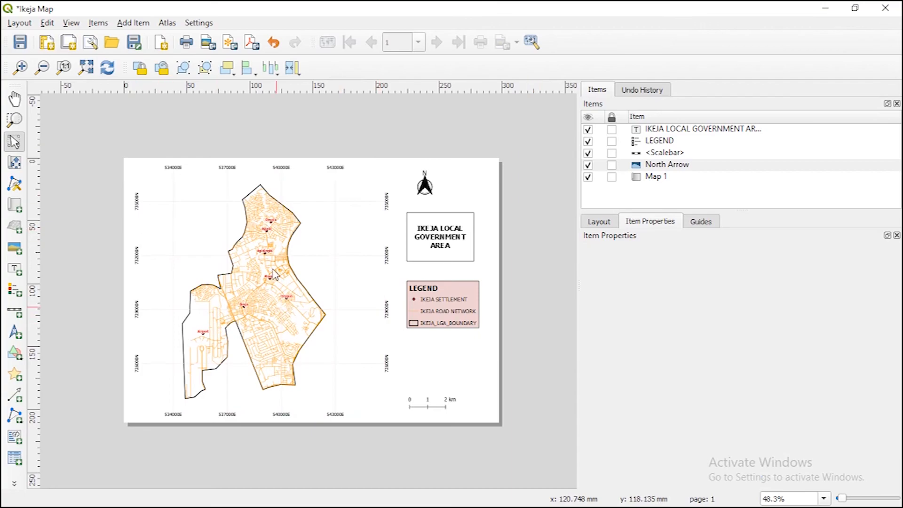
click(282, 247)
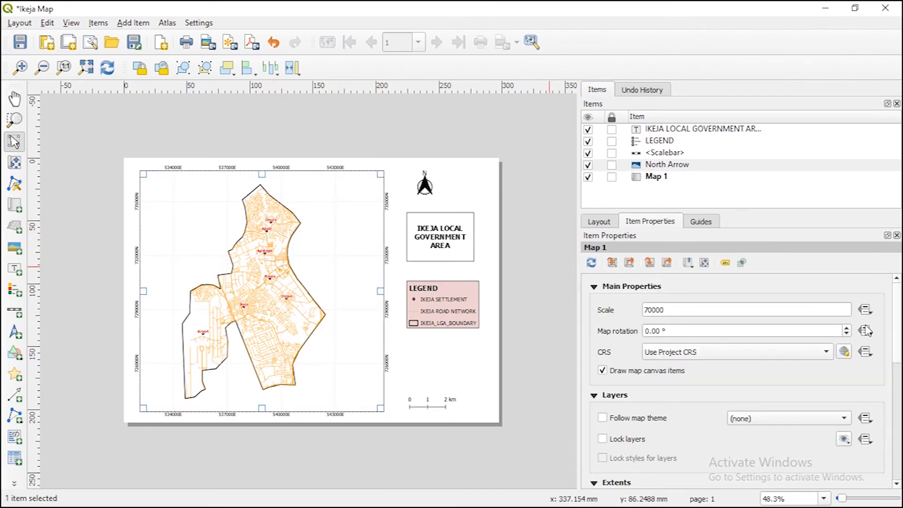
scroll(663, 429, down, 10)
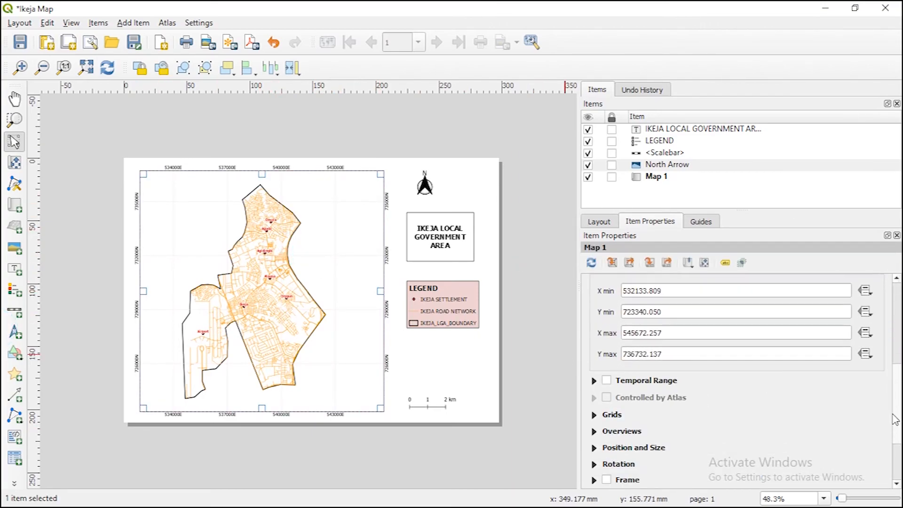
click(607, 396)
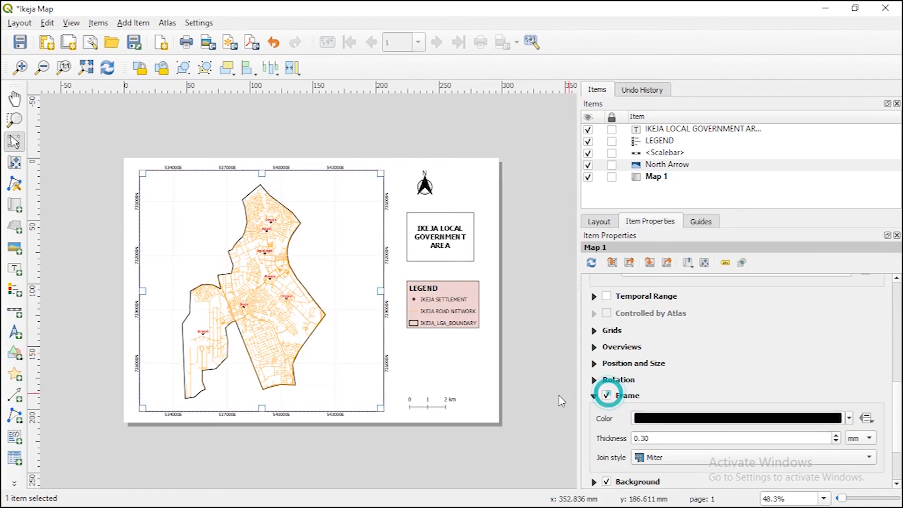
click(543, 387)
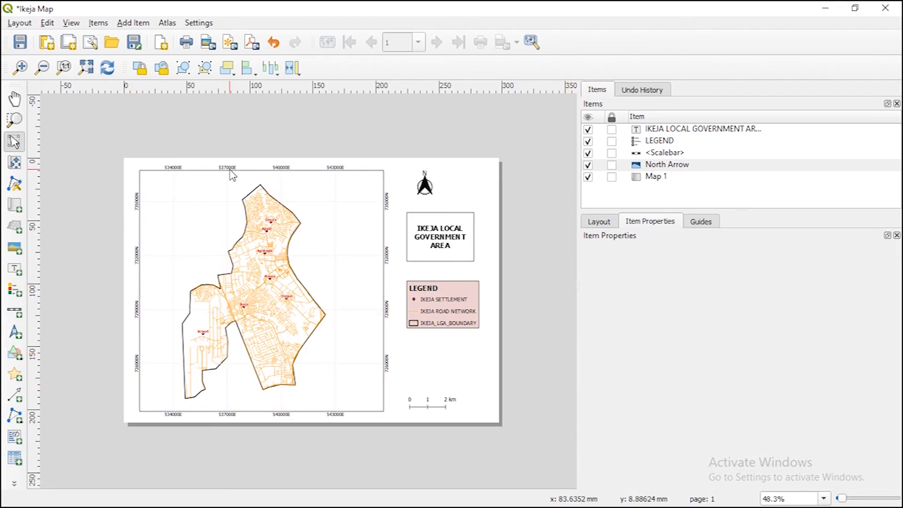
Export the layout as a PDF named Ikeja Map in the Map composer folder, keeping the default PDF export options
click(20, 23)
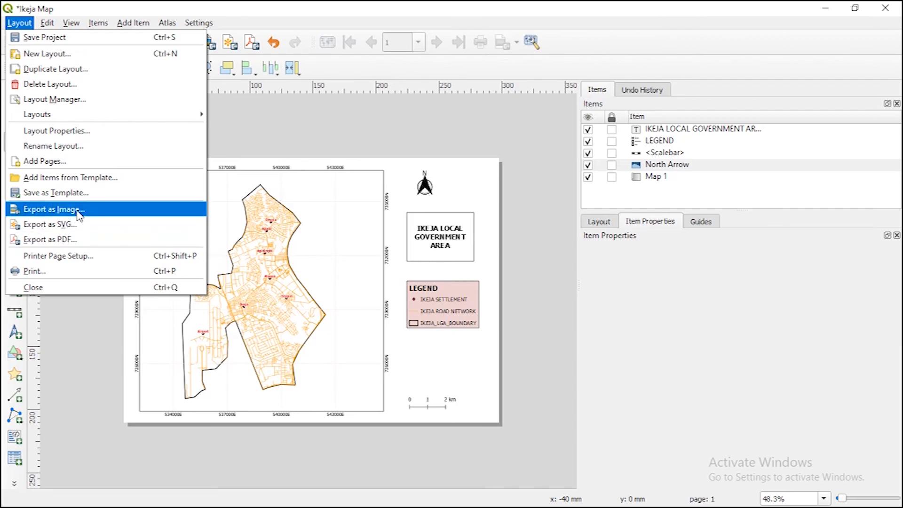
click(61, 240)
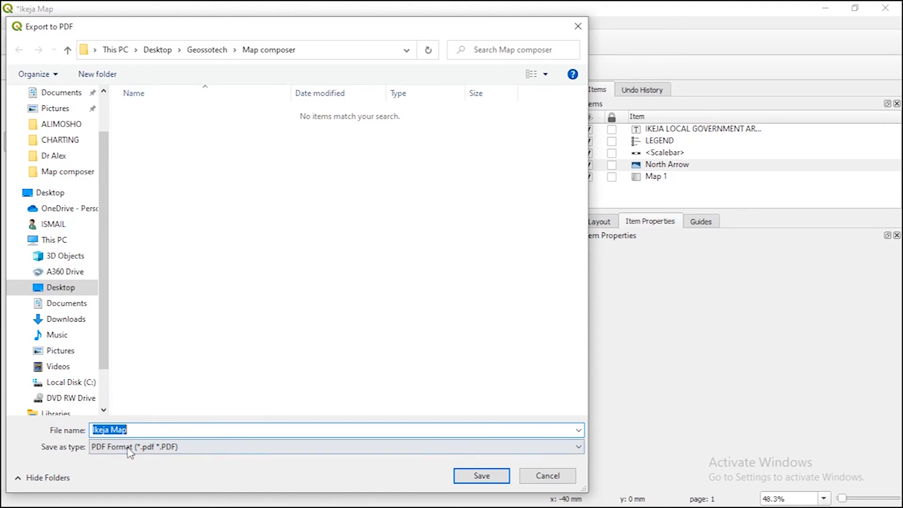
click(182, 450)
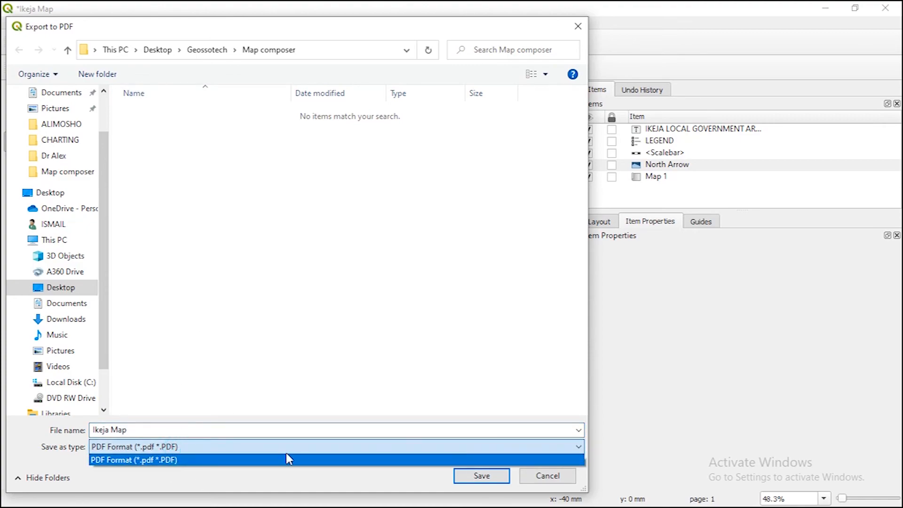
click(289, 458)
click(463, 476)
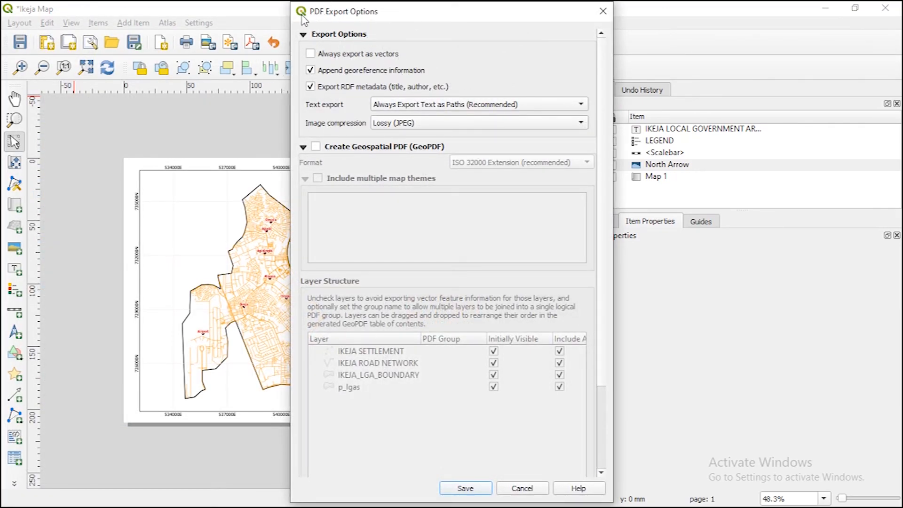
click(465, 488)
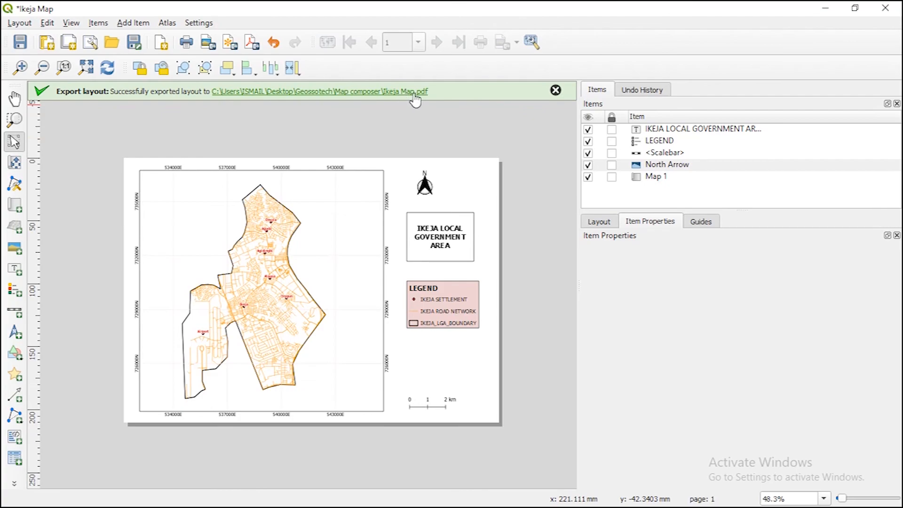
Open the folder of the exported PDF in File Explorer, examine the framed map's preview and return to the QGIS layout
click(413, 93)
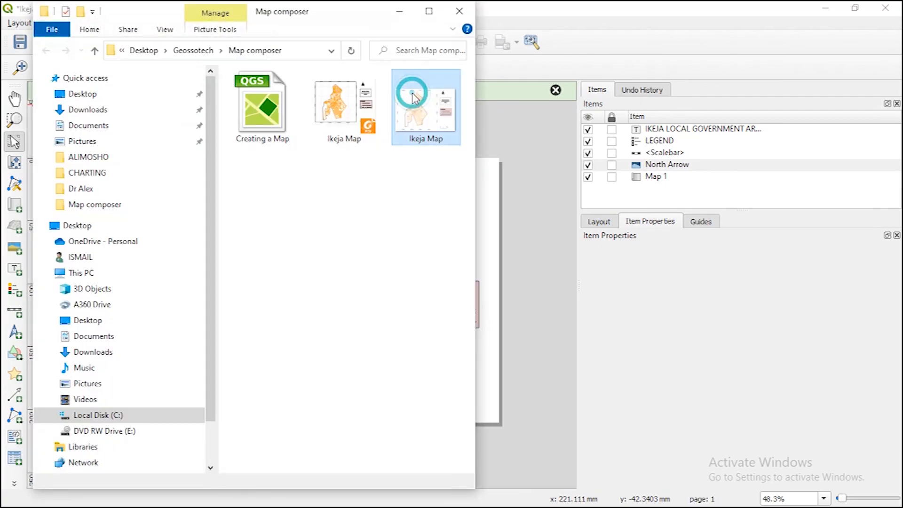
click(424, 14)
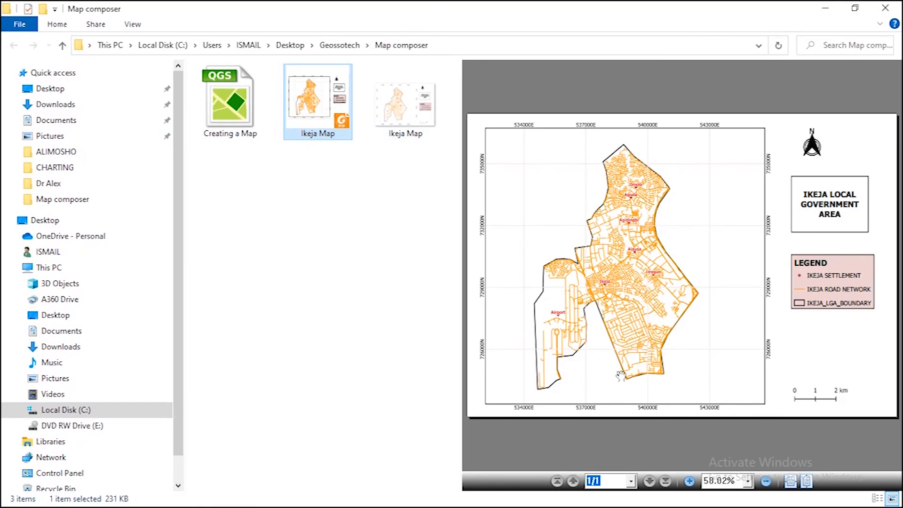
right_click(777, 57)
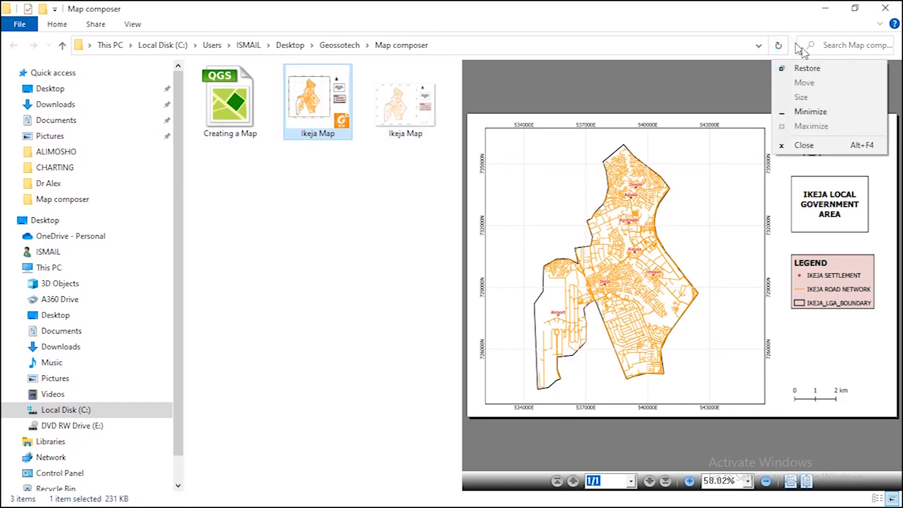
right_click(803, 20)
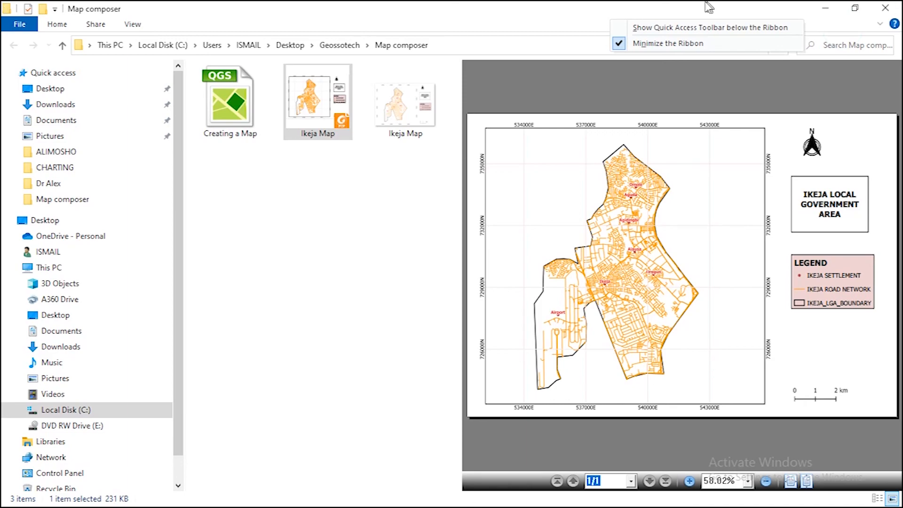
click(826, 8)
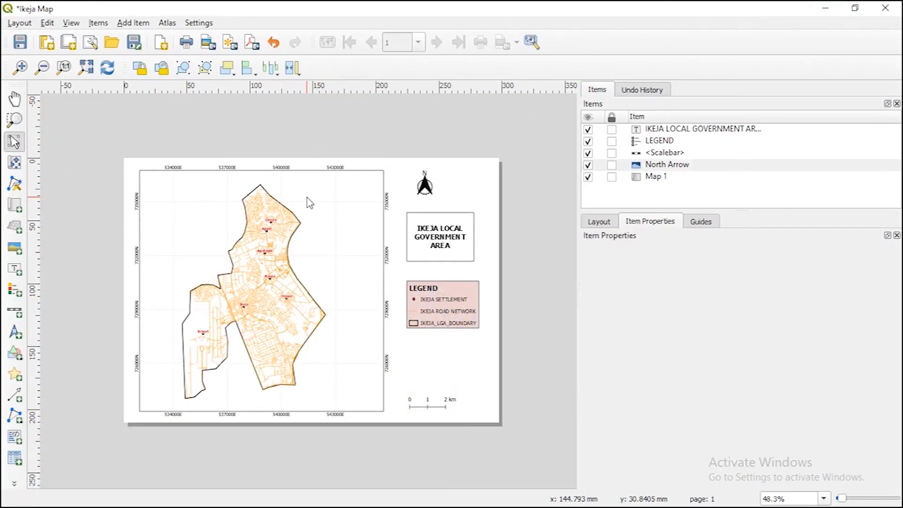